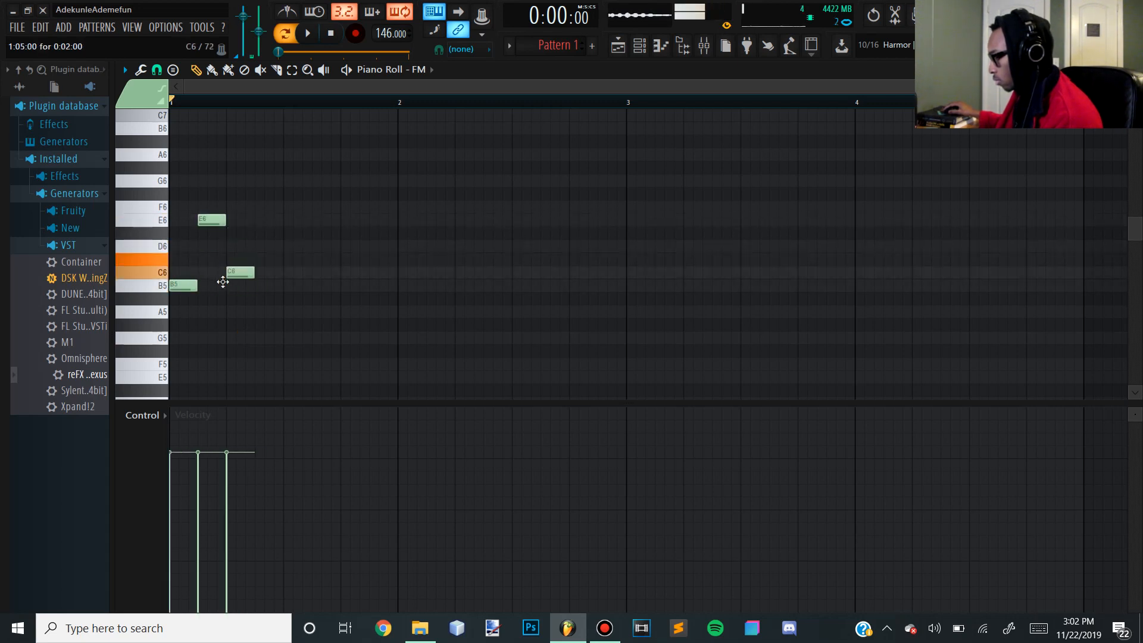
Try an F#5 note after C6 and a B6 note at the bar start, audition them and delete the F#5.
{"action": "key", "text": "space"}
{"action": "key", "text": "space"}
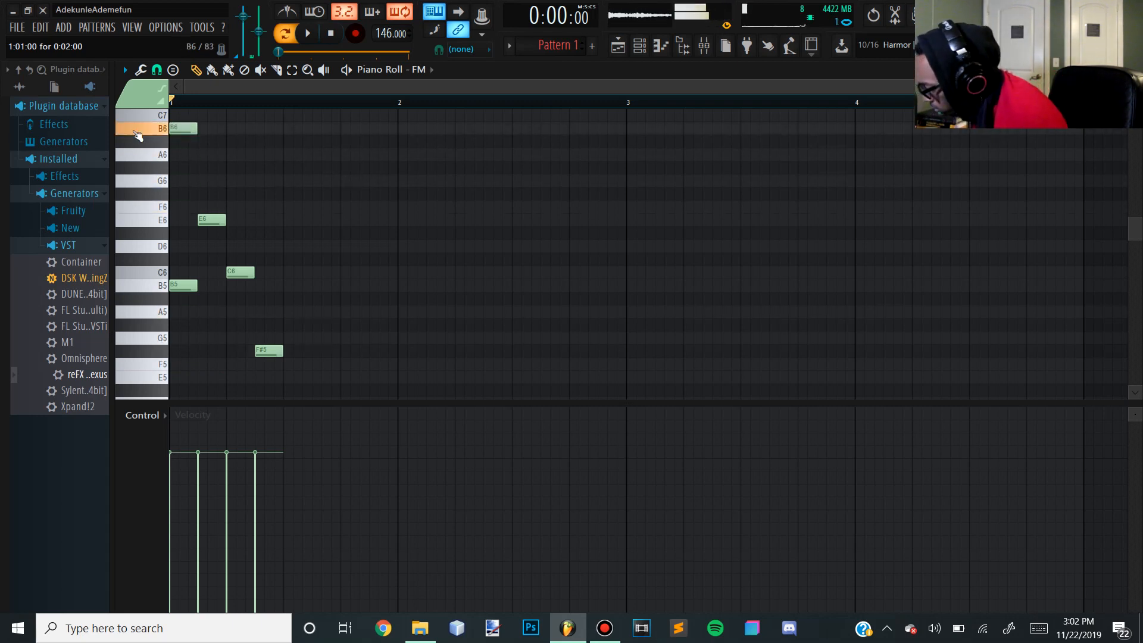
{"action": "key", "text": "space"}
{"action": "key", "text": "space"}
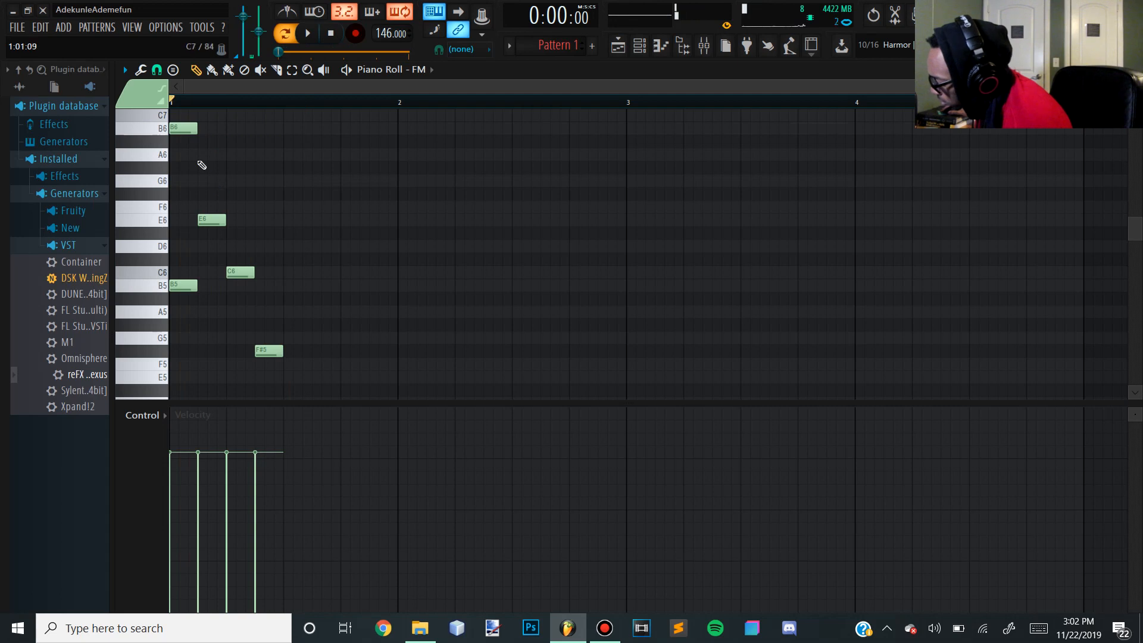
{"action": "right_click", "coordinate": [272, 346]}
{"action": "key", "text": "space"}
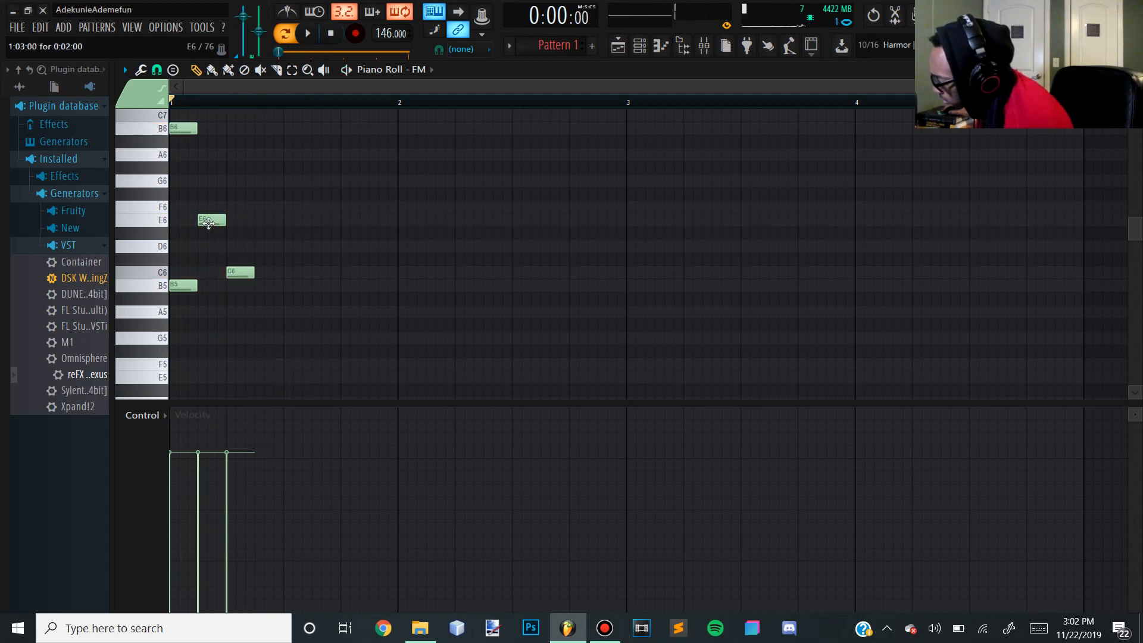
Select the E6 and C6 notes, flip them horizontally so C6 comes first, and play the pattern.
{"action": "left_click", "coordinate": [244, 269]}
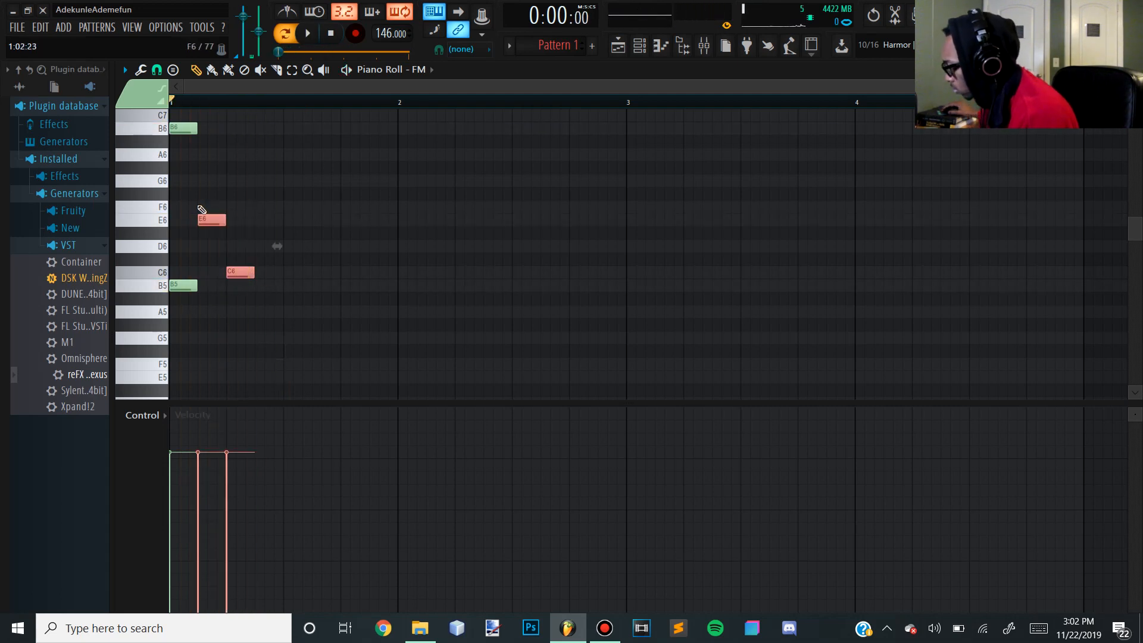
{"action": "key", "text": "ctrl+u"}
{"action": "left_click", "coordinate": [665, 293]}
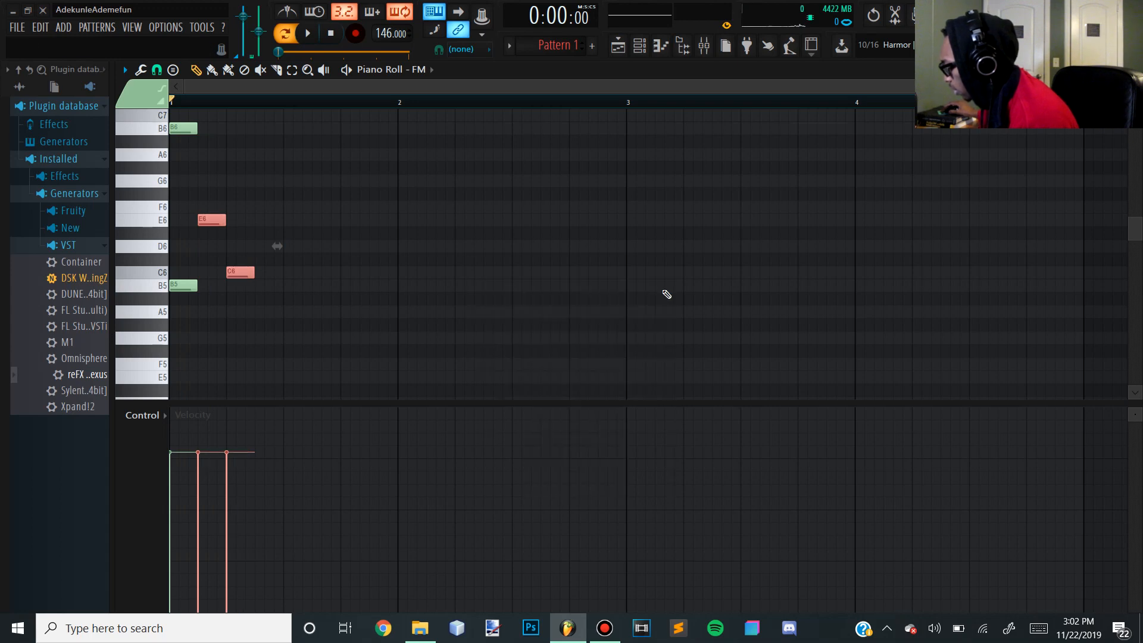
{"action": "key", "text": "alt+y"}
{"action": "key", "text": "space"}
{"action": "left_click", "coordinate": [605, 351]}
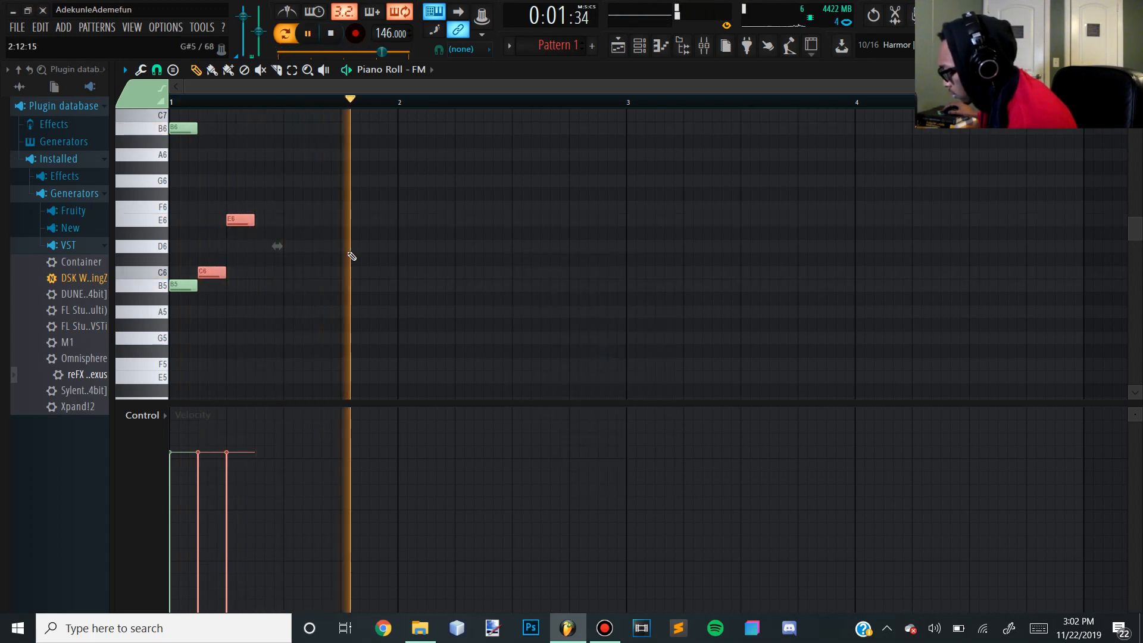
{"action": "key", "text": "space"}
Try a G6 note after E6, move it to the third beat and audition the pattern.
{"action": "left_click", "coordinate": [268, 180]}
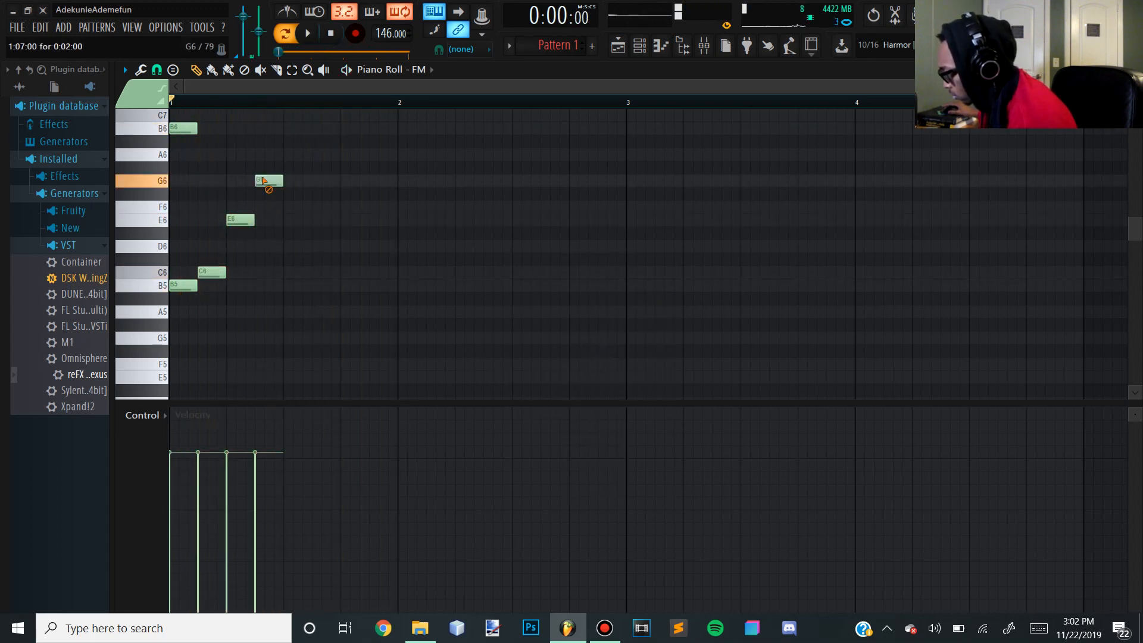
{"action": "key", "text": "space"}
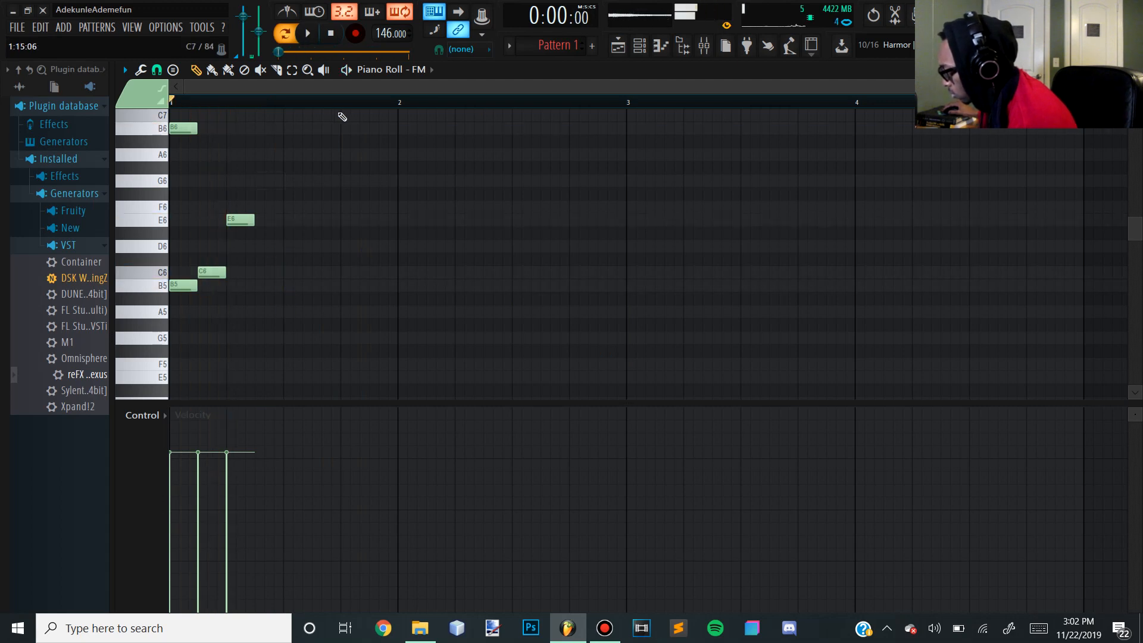
{"action": "key", "text": "space"}
{"action": "key", "text": "space"}
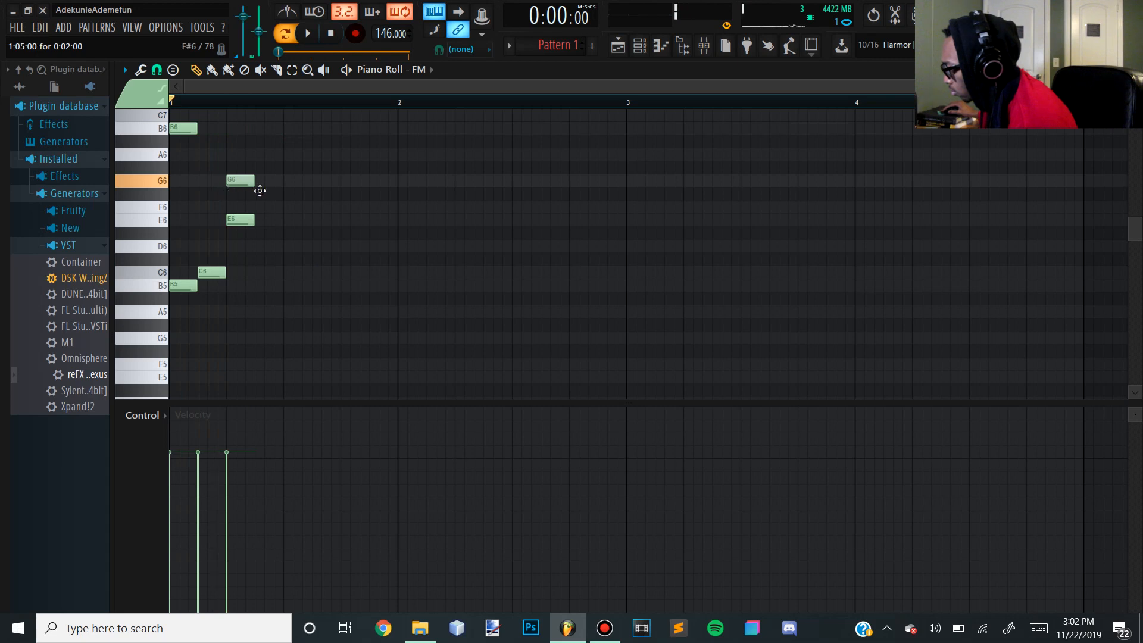
{"action": "left_click_drag", "start_coordinate": [260, 191], "coordinate": [317, 191]}
{"action": "key", "text": "space"}
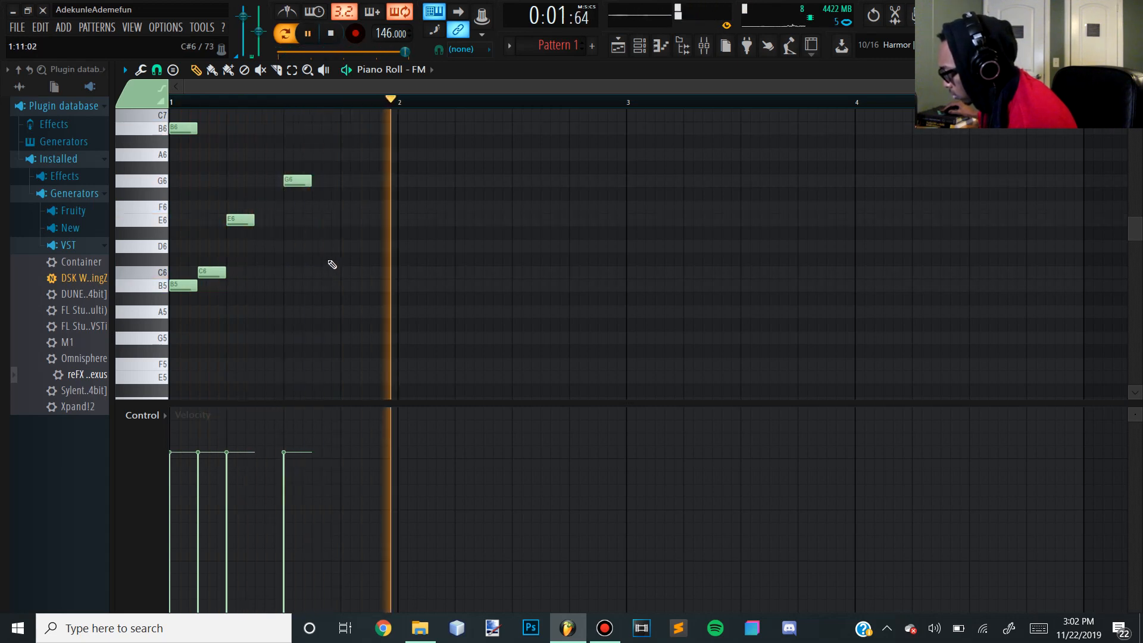
{"action": "key", "text": "space"}
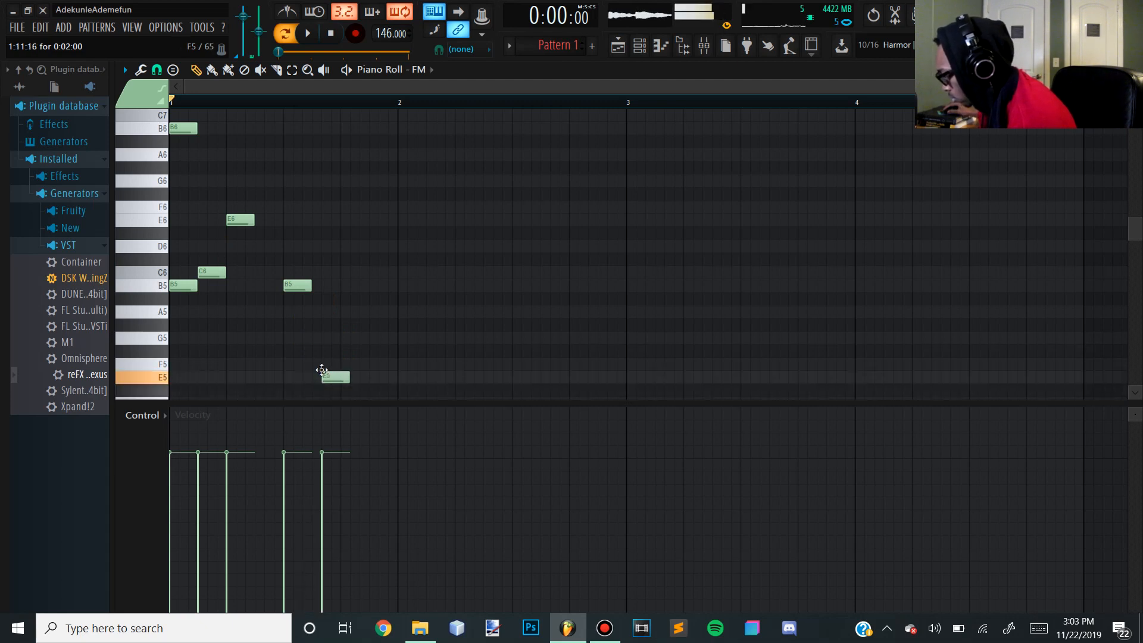
Try a one-beat B5 note on the third beat followed by a one-beat G5 note on the fourth, and play them.
{"action": "key", "text": "space"}
{"action": "key", "text": "space"}
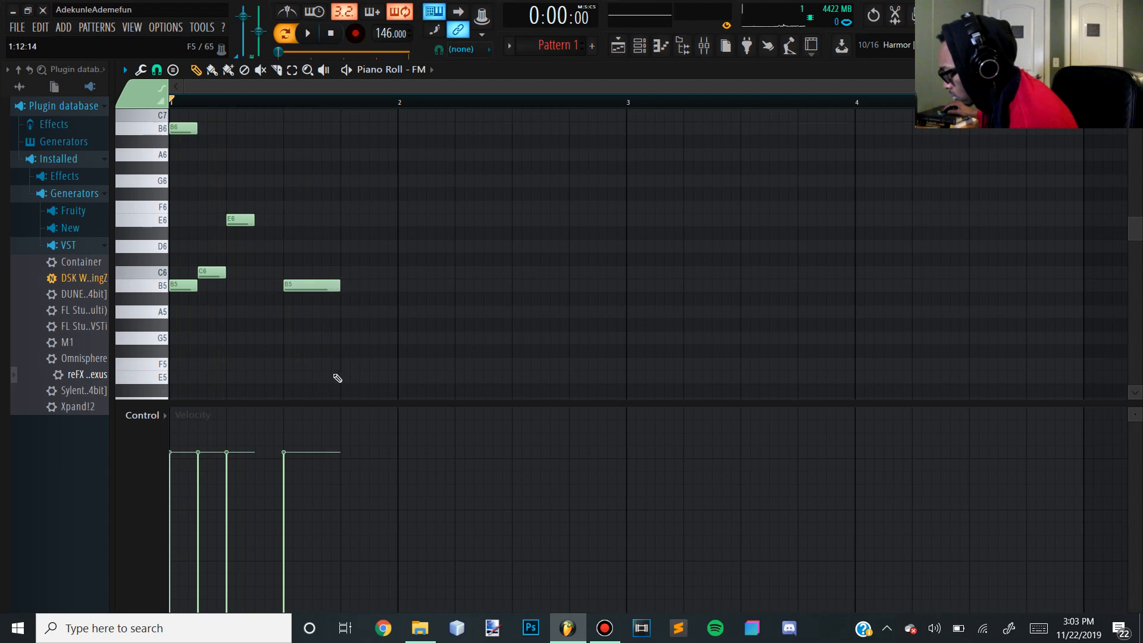
{"action": "left_click_drag", "start_coordinate": [332, 388], "coordinate": [345, 351]}
{"action": "key", "text": "space"}
{"action": "key", "text": "space"}
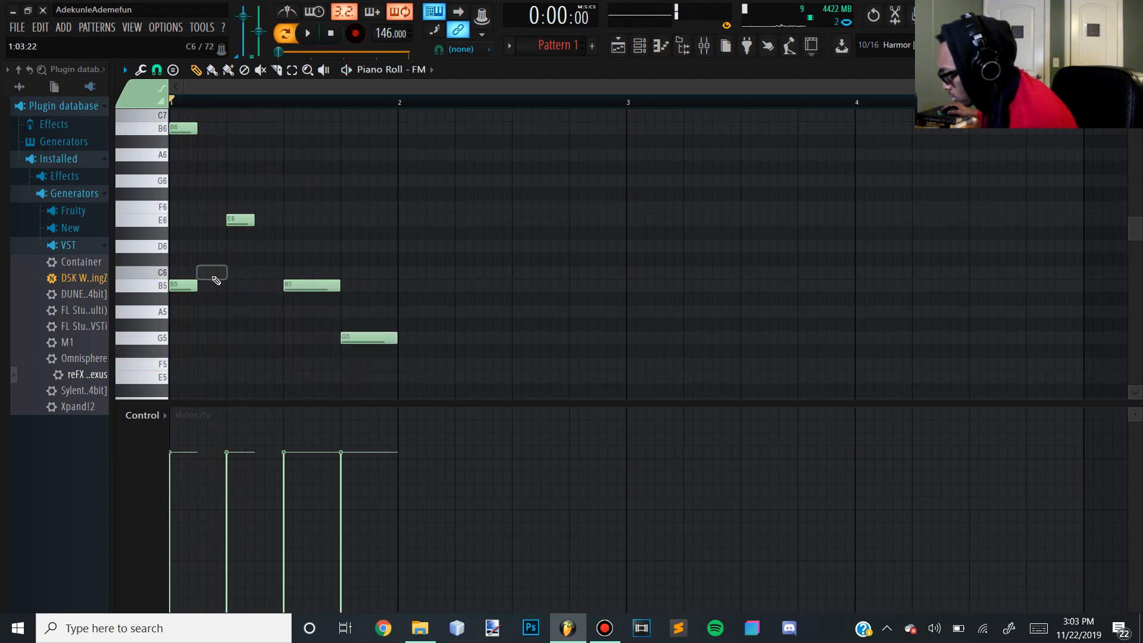
Try lengthening the opening B5 note to a full beat and shortening the third-beat B5 note while auditioning the pattern.
{"action": "left_click_drag", "start_coordinate": [227, 288], "coordinate": [226, 287]}
{"action": "key", "text": "space"}
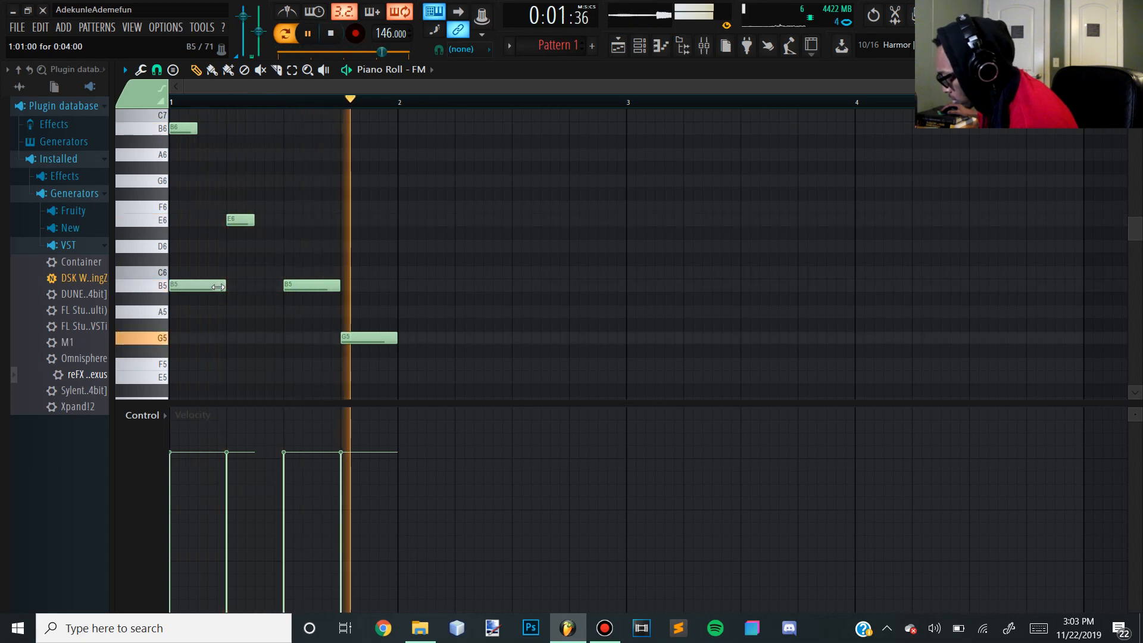
{"action": "key", "text": "space"}
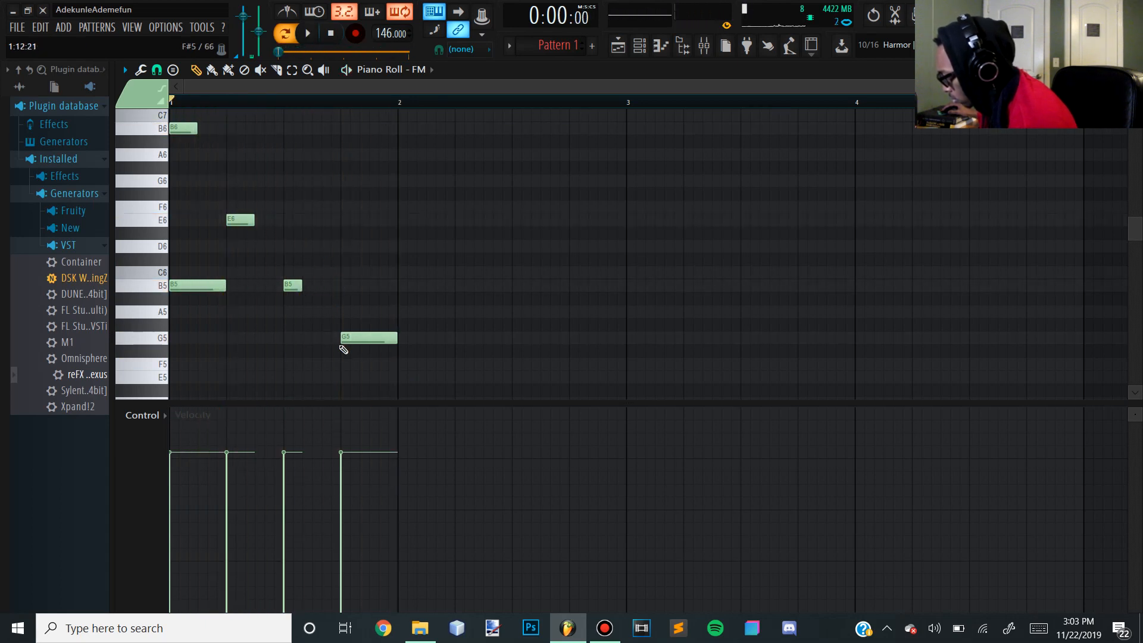
{"action": "key", "text": "space"}
{"action": "left_click_drag", "start_coordinate": [314, 337], "coordinate": [323, 337]}
{"action": "key", "text": "space"}
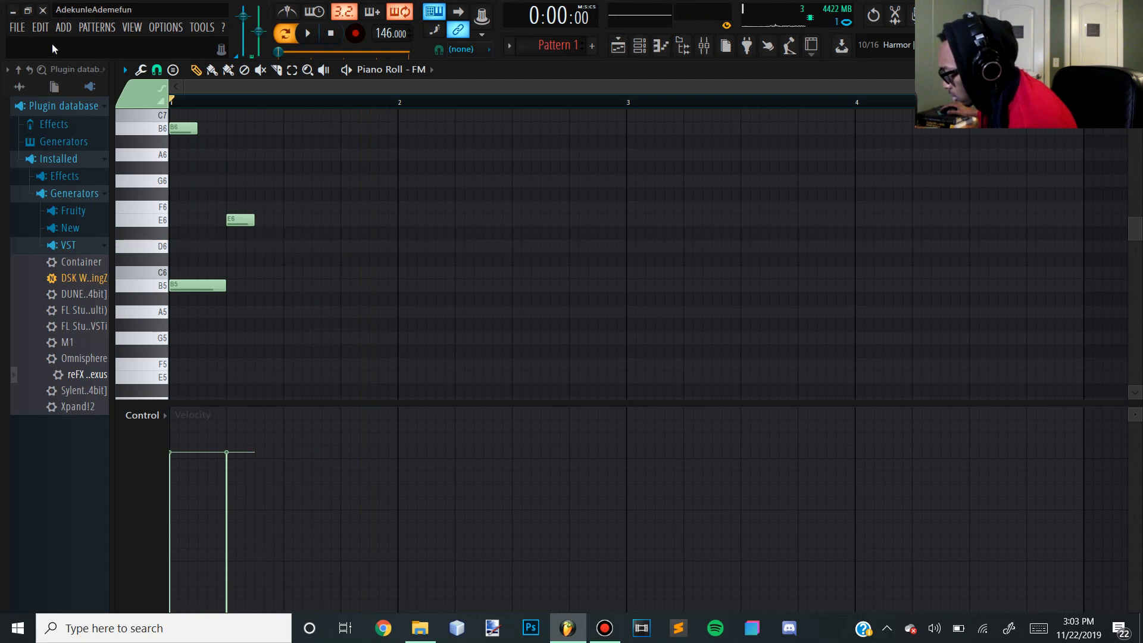
Roll the project history back to the delete-note entry just before the note moves, and play the restored melody.
{"action": "left_click", "coordinate": [55, 86]}
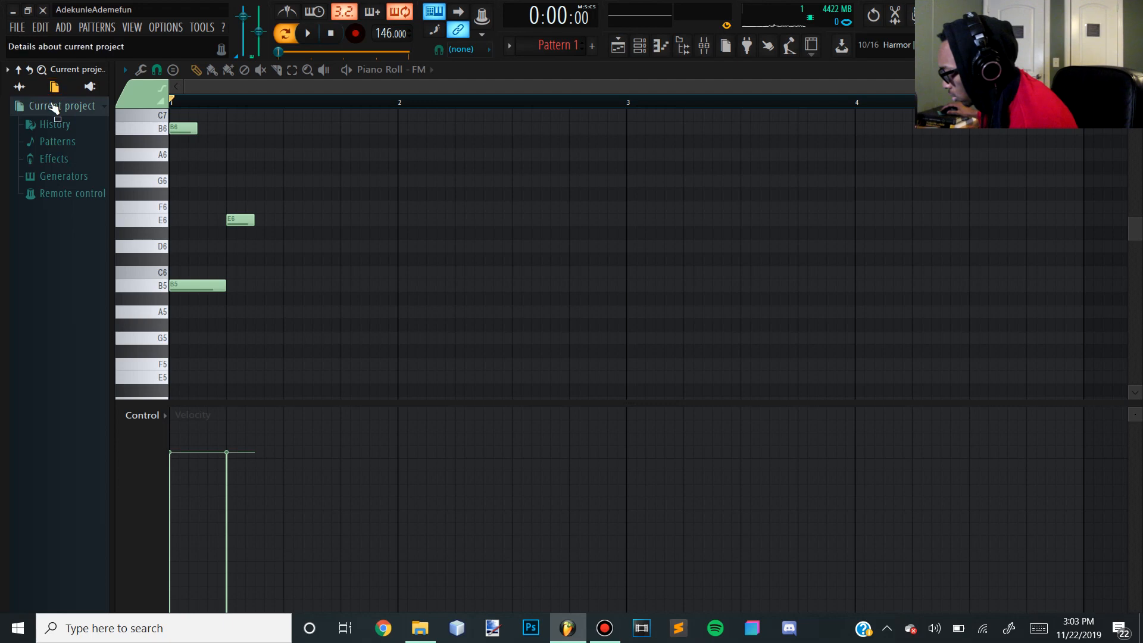
{"action": "left_click", "coordinate": [55, 123]}
{"action": "scroll", "coordinate": [61, 399], "scroll_direction": "down", "scroll_amount": 10}
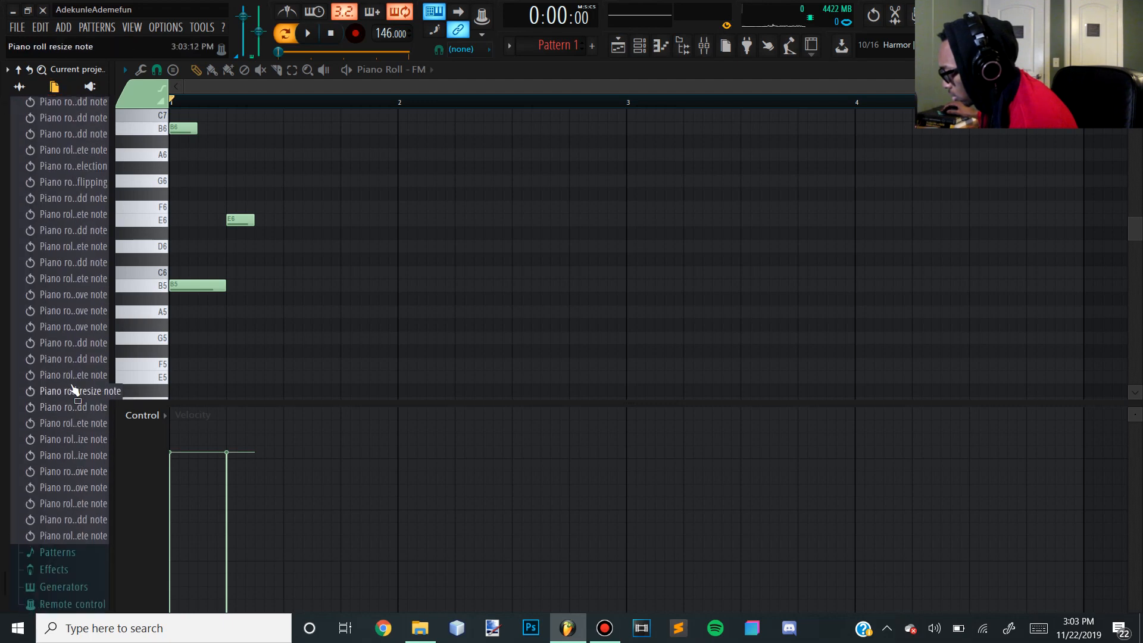
{"action": "left_click", "coordinate": [64, 326]}
{"action": "key", "text": "space"}
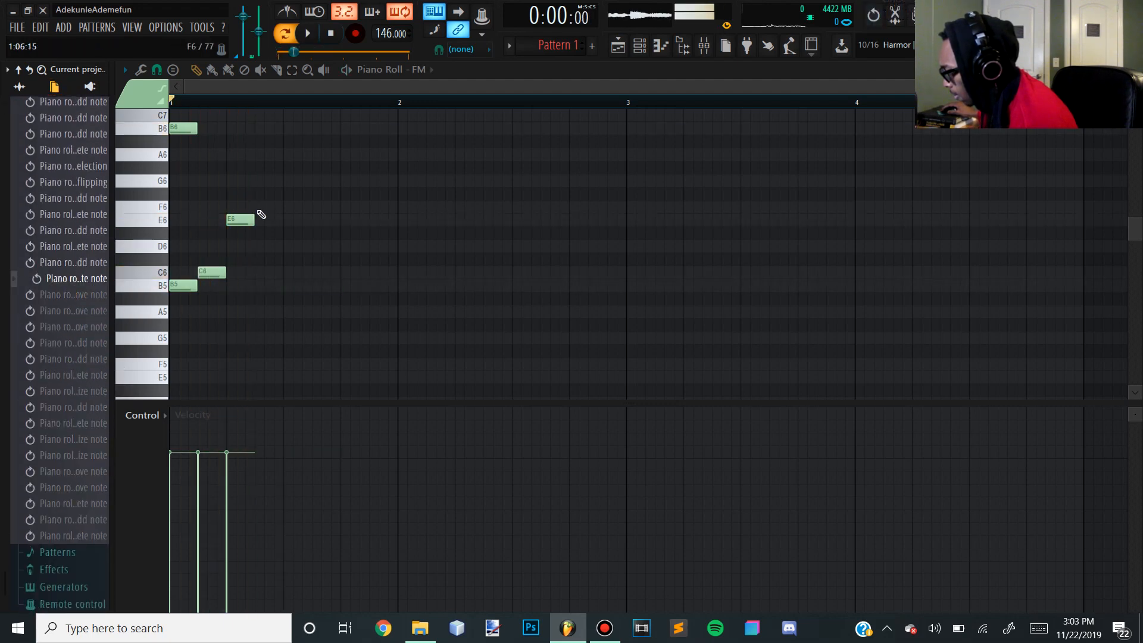
{"action": "key", "text": "space"}
{"action": "key", "text": "space"}
Delete the B6 note at the start of bar 1 and audition the remaining notes.
{"action": "right_click", "coordinate": [188, 129]}
{"action": "key", "text": "space"}
{"action": "key", "text": "space"}
{"action": "key", "text": "space"}
{"action": "left_click", "coordinate": [638, 46]}
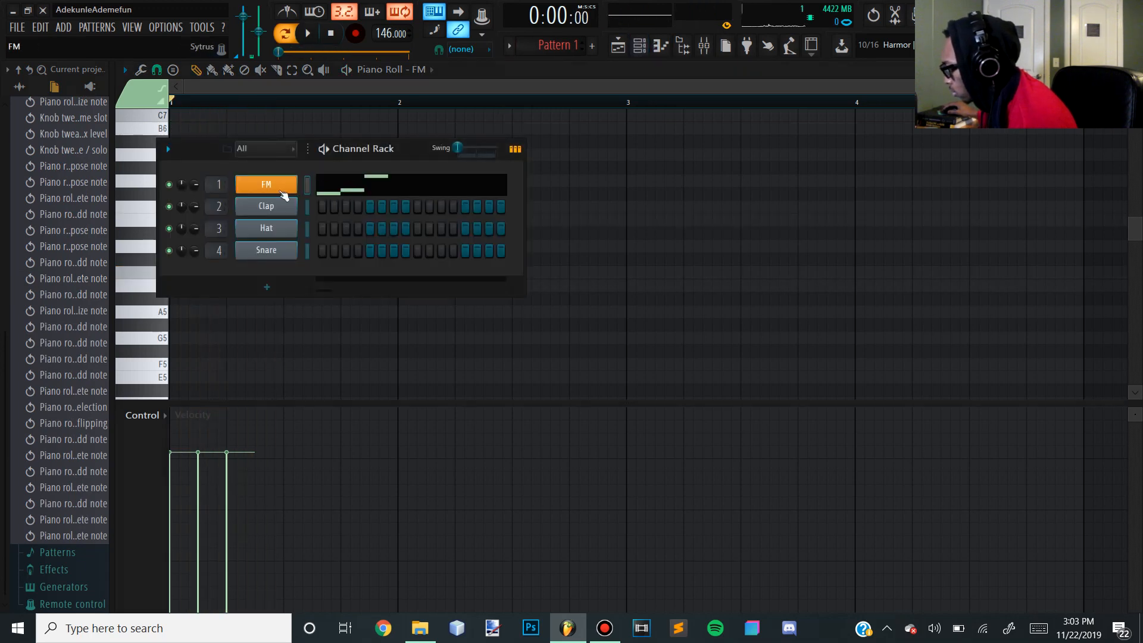
{"action": "key", "text": "F6"}
Add a short F#6 note on the third beat of bar 1, testing its position, pitch and length by playback.
{"action": "key", "text": "space"}
{"action": "key", "text": "space"}
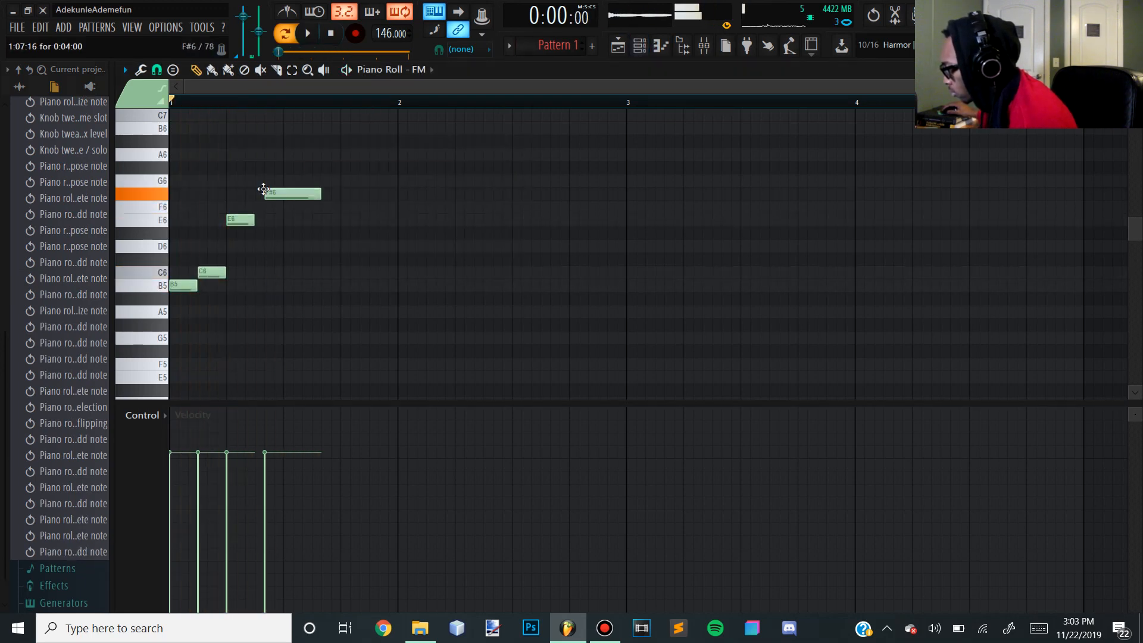
{"action": "key", "text": "space"}
{"action": "key", "text": "space"}
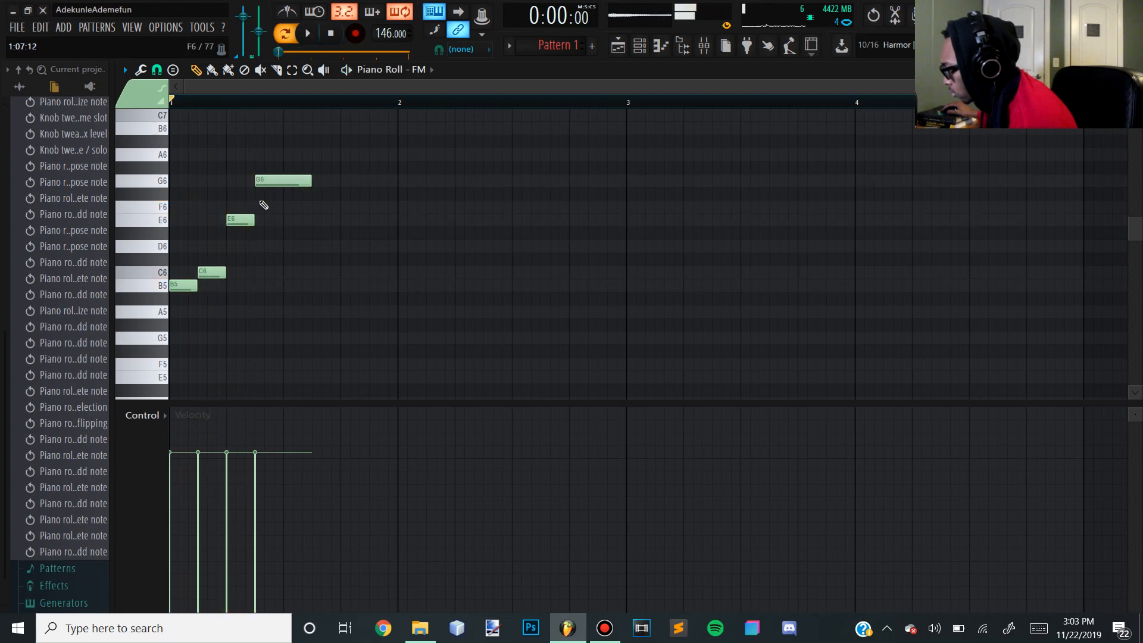
{"action": "key", "text": "space"}
{"action": "key", "text": "space"}
{"action": "left_click_drag", "start_coordinate": [310, 193], "coordinate": [290, 199]}
{"action": "key", "text": "space"}
Copy the bar 1 melody into bar 2 and make the copy's last note G6.
{"action": "left_click_drag", "start_coordinate": [368, 311], "coordinate": [174, 182], "text": "ctrl"}
{"action": "mouse_move", "coordinate": [174, 286]}
{"action": "left_mouse_down", "text": "shift"}
{"action": "mouse_move", "coordinate": [421, 319]}
{"action": "mouse_move", "coordinate": [401, 285]}
{"action": "left_mouse_up", "text": "shift"}
{"action": "key", "text": "space"}
{"action": "left_click", "coordinate": [513, 173]}
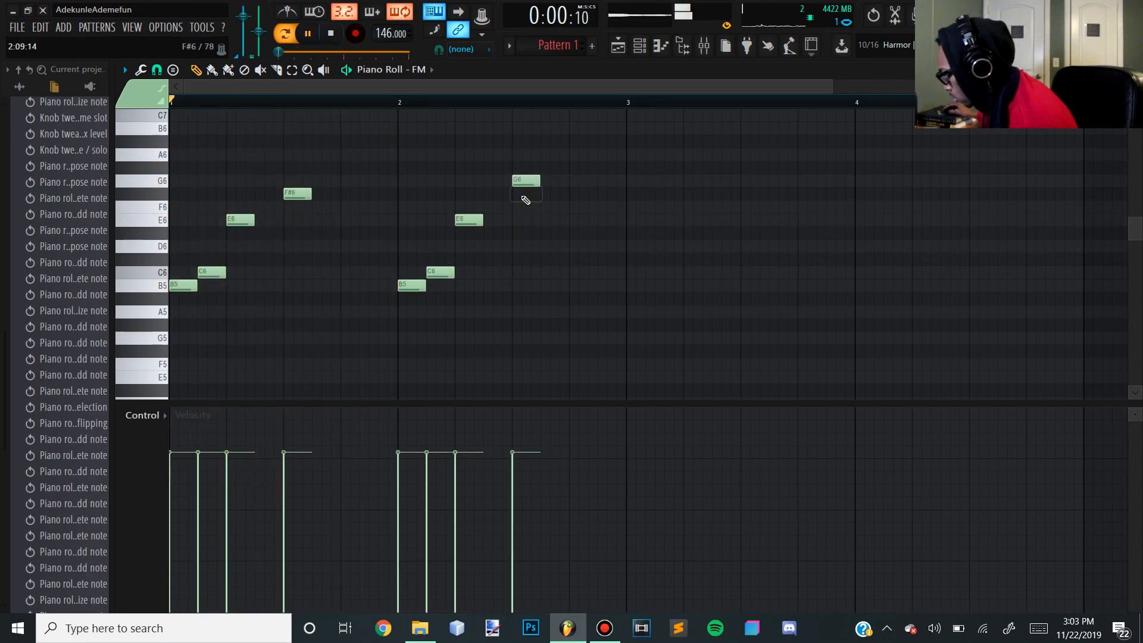
Add a B6 note at the start of bar 1 and a C7 note at the start of bar 2, and audition them.
{"action": "scroll", "coordinate": [248, 258], "scroll_direction": "down", "scroll_amount": 3}
{"action": "scroll", "coordinate": [204, 173], "scroll_direction": "up", "scroll_amount": 4}
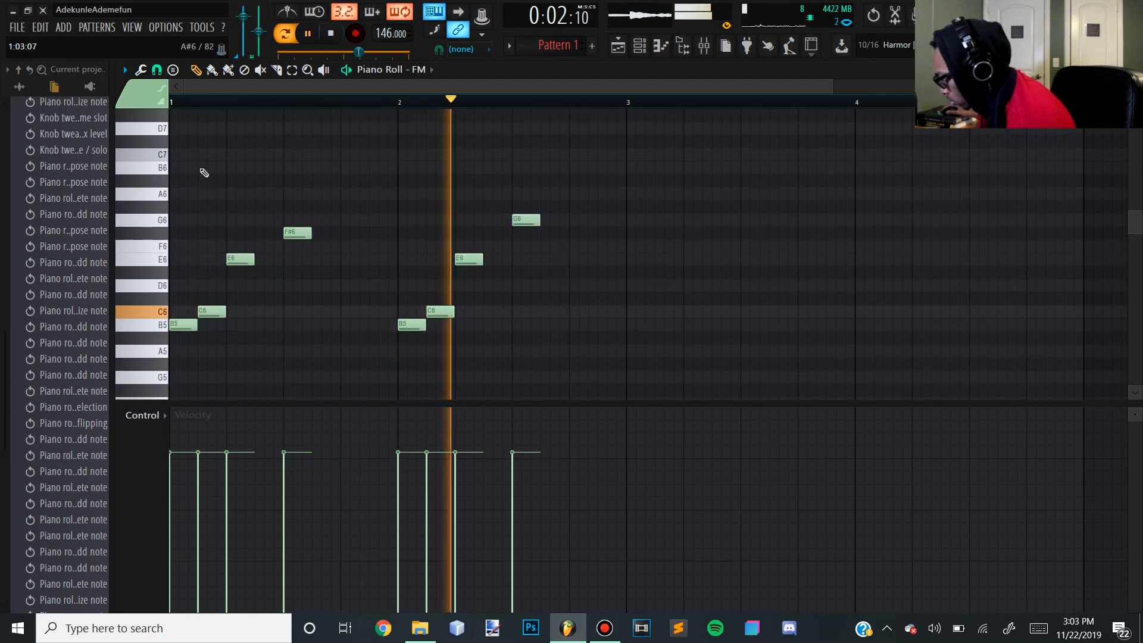
{"action": "left_click", "coordinate": [188, 168]}
{"action": "key", "text": "space"}
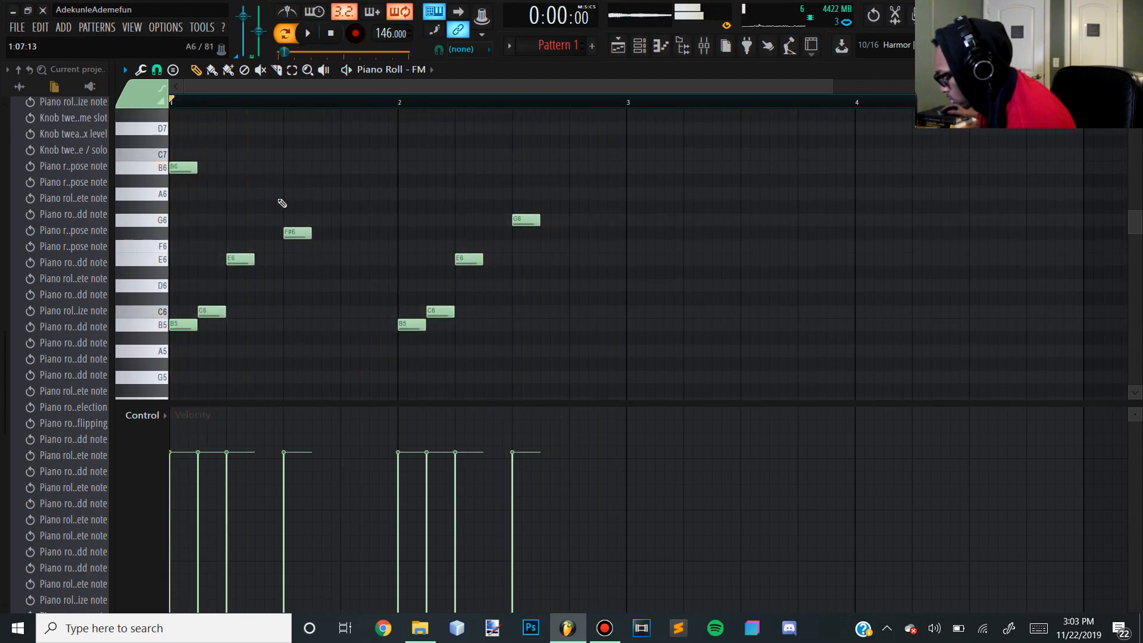
{"action": "key", "text": "space"}
{"action": "key", "text": "space"}
Load the FM rhodes preset in the FM channel's synth, audition it and open the mixer.
{"action": "key", "text": "F6"}
{"action": "left_click", "coordinate": [265, 189]}
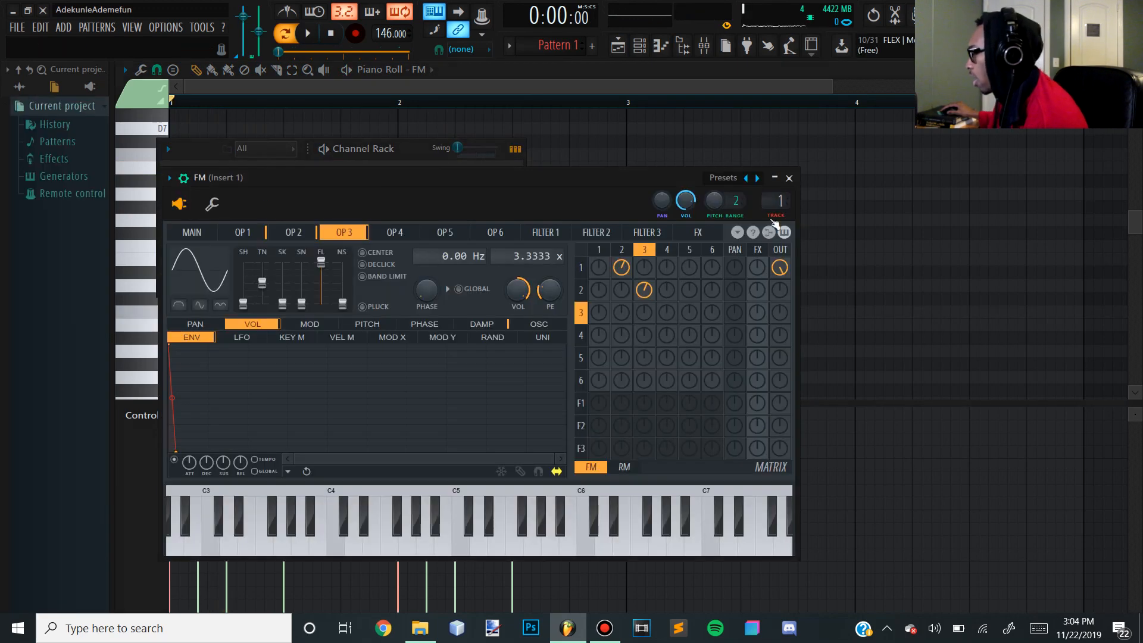
{"action": "left_click", "coordinate": [756, 178]}
{"action": "key", "text": "space"}
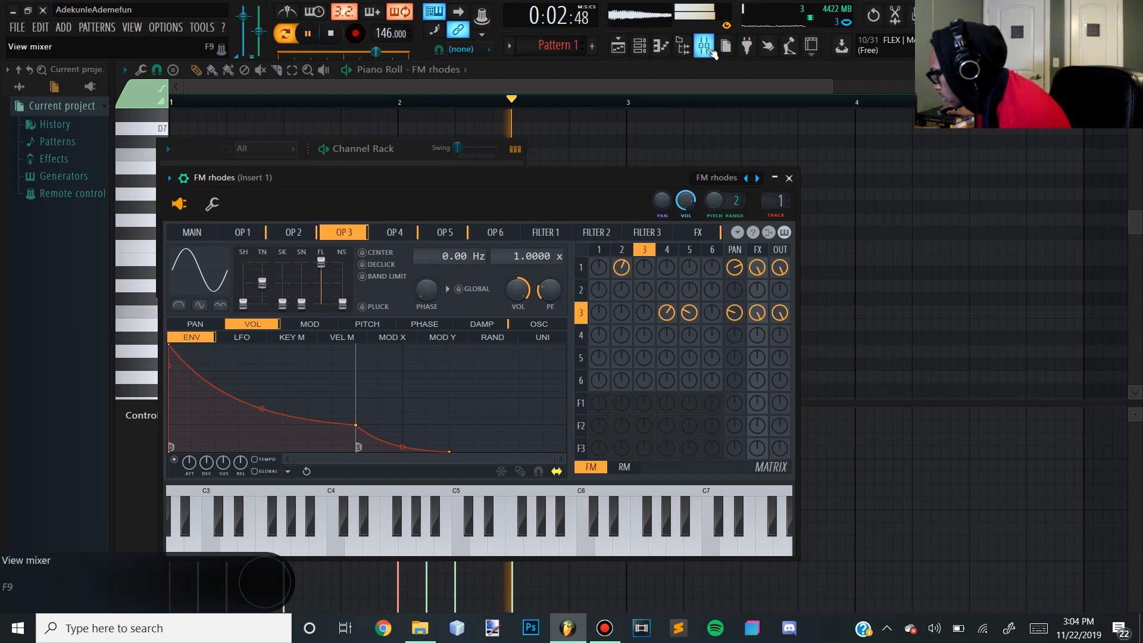
{"action": "left_click", "coordinate": [703, 45]}
{"action": "key", "text": "space"}
{"action": "left_click", "coordinate": [970, 174]}
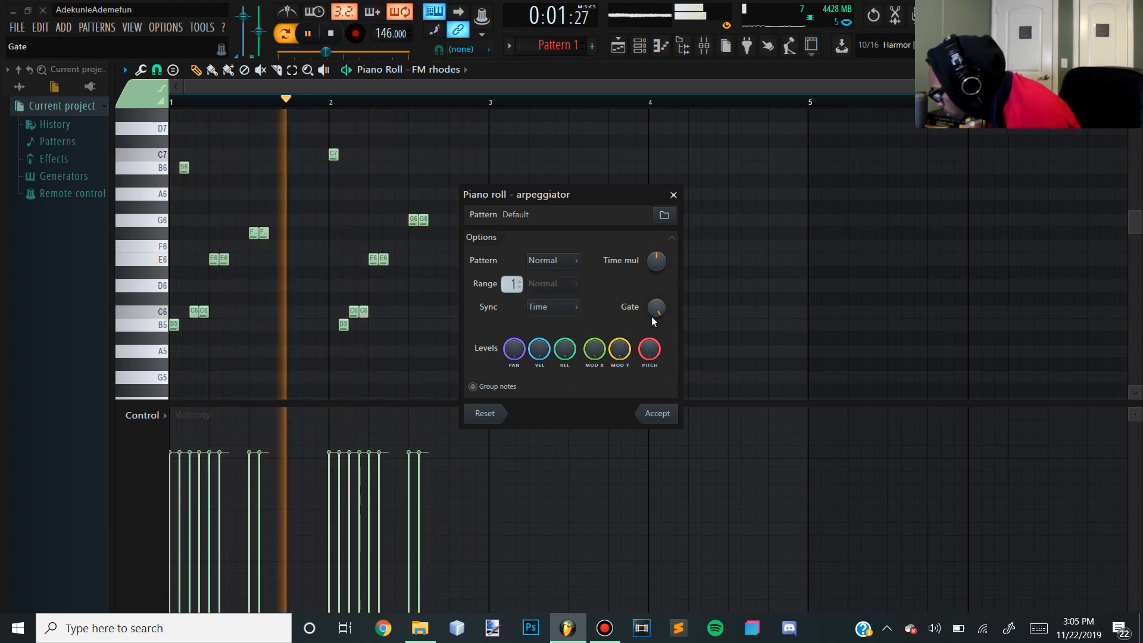
Arpeggiate the melody with the Normal pattern, a range of 1 octave and Time sync, and accept the result.
{"action": "mouse_move", "coordinate": [656, 263]}
{"action": "left_mouse_down"}
{"action": "mouse_move", "coordinate": [655, 237]}
{"action": "mouse_move", "coordinate": [656, 264]}
{"action": "left_mouse_up"}
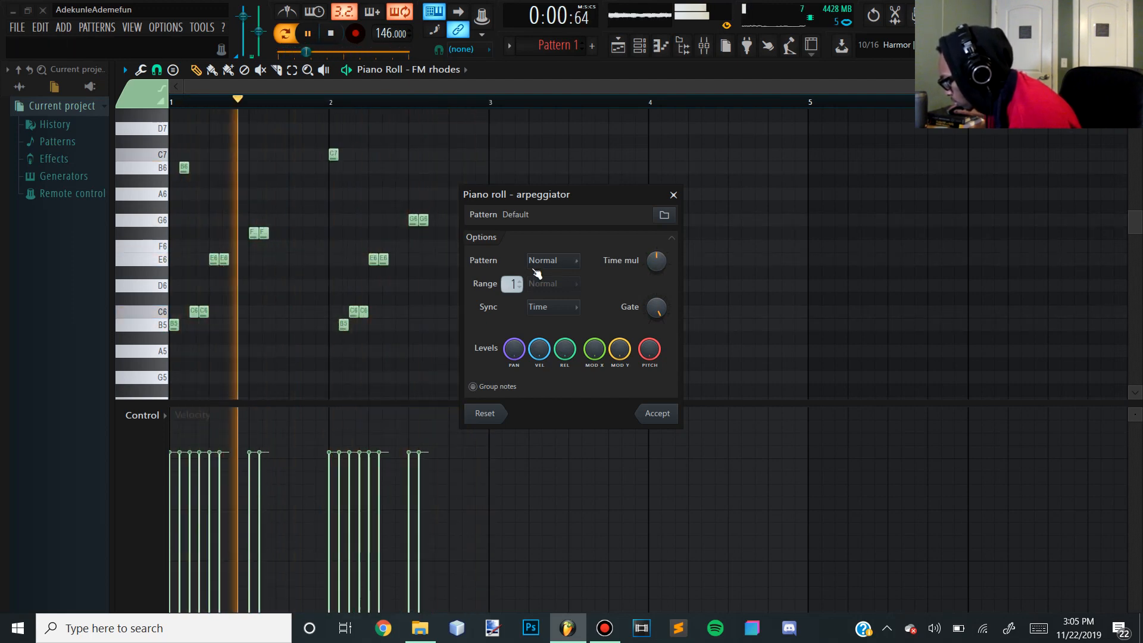
{"action": "left_click_drag", "start_coordinate": [510, 289], "coordinate": [510, 285]}
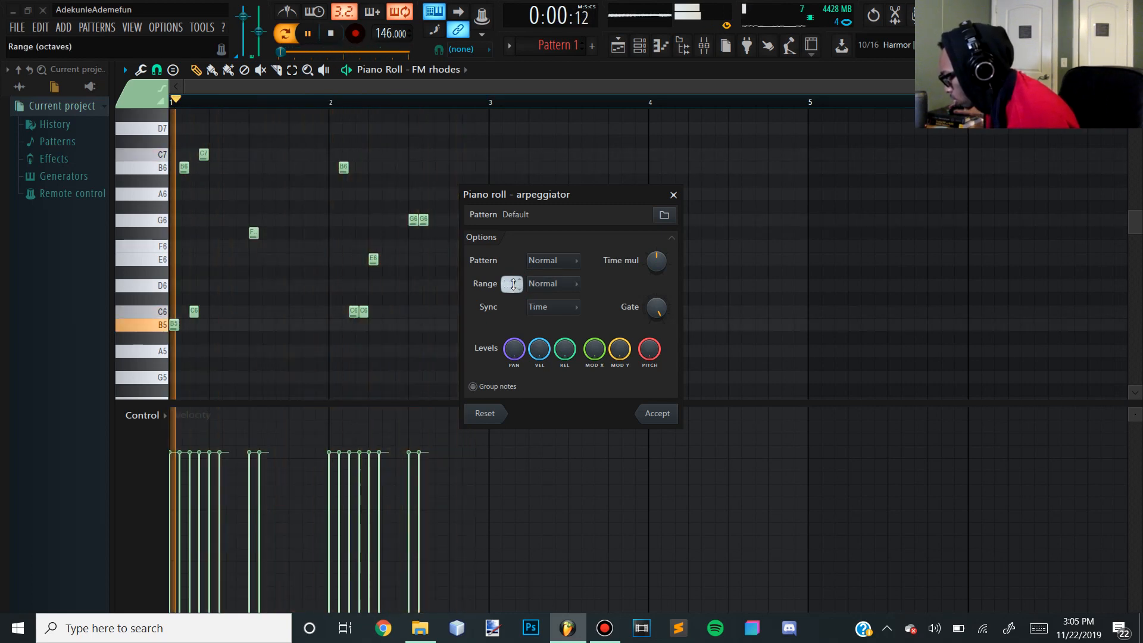
{"action": "left_click_drag", "start_coordinate": [507, 281], "coordinate": [509, 289]}
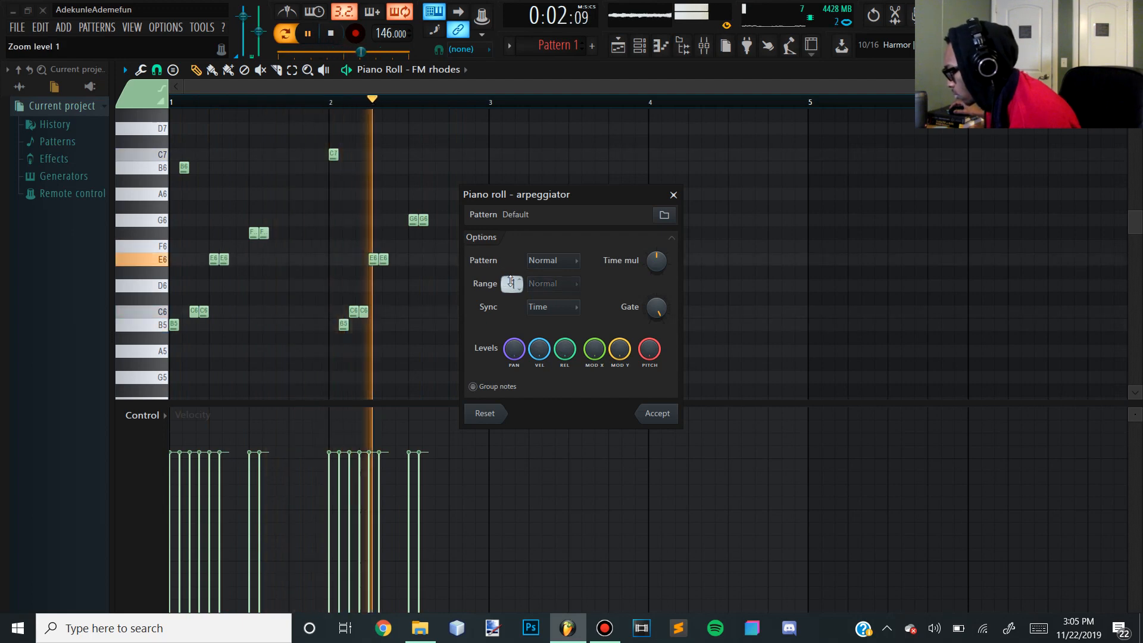
{"action": "left_click", "coordinate": [658, 413]}
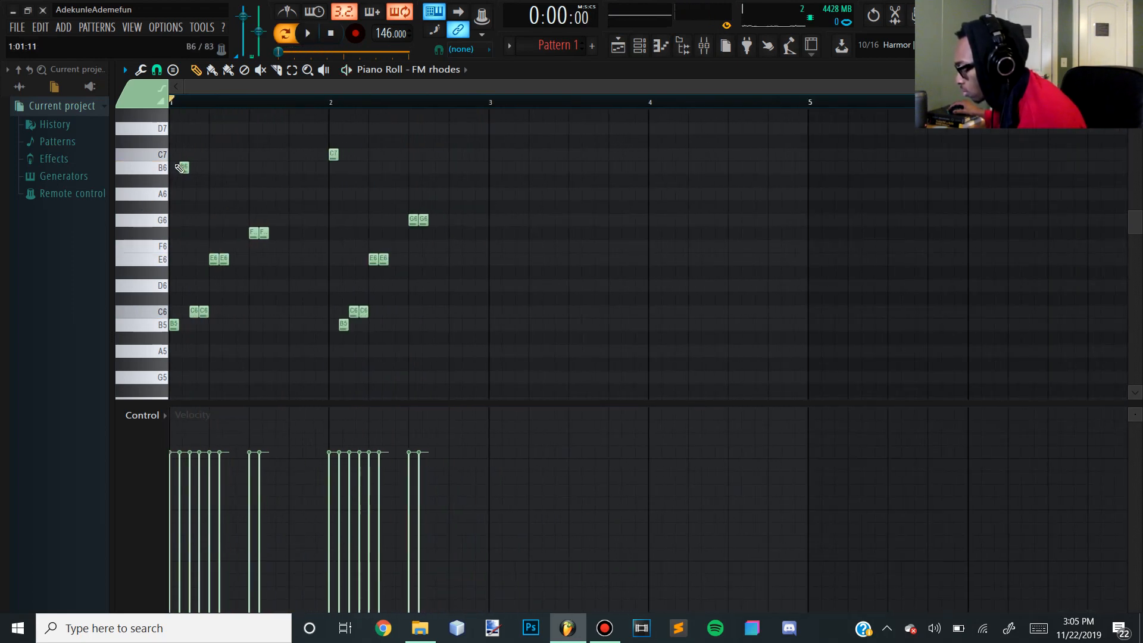
Move the arpeggiated B6 note to the very start of bar 1, play the pattern and show the channel rack.
{"action": "left_click_drag", "start_coordinate": [162, 165], "coordinate": [161, 166]}
{"action": "key", "text": "space"}
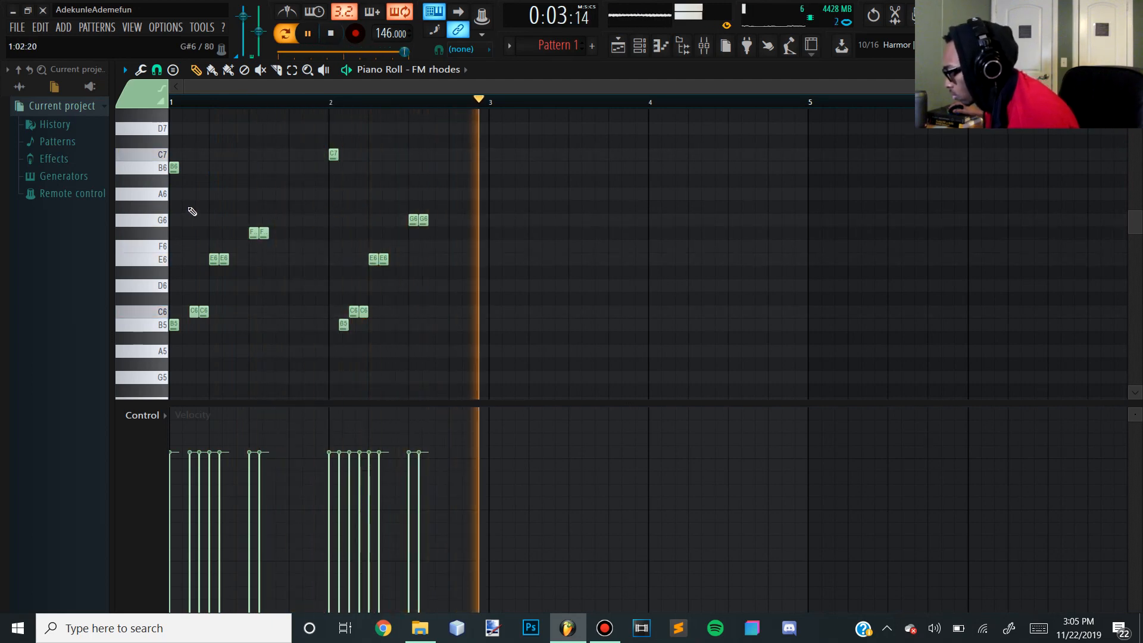
{"action": "key", "text": "F6"}
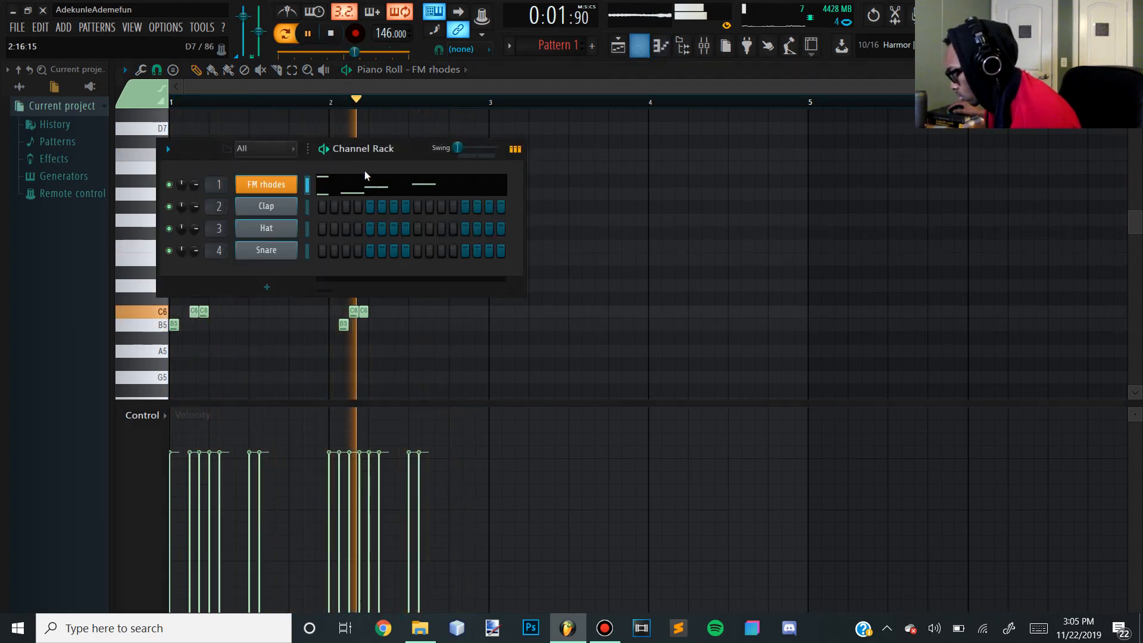
{"action": "key", "text": "space"}
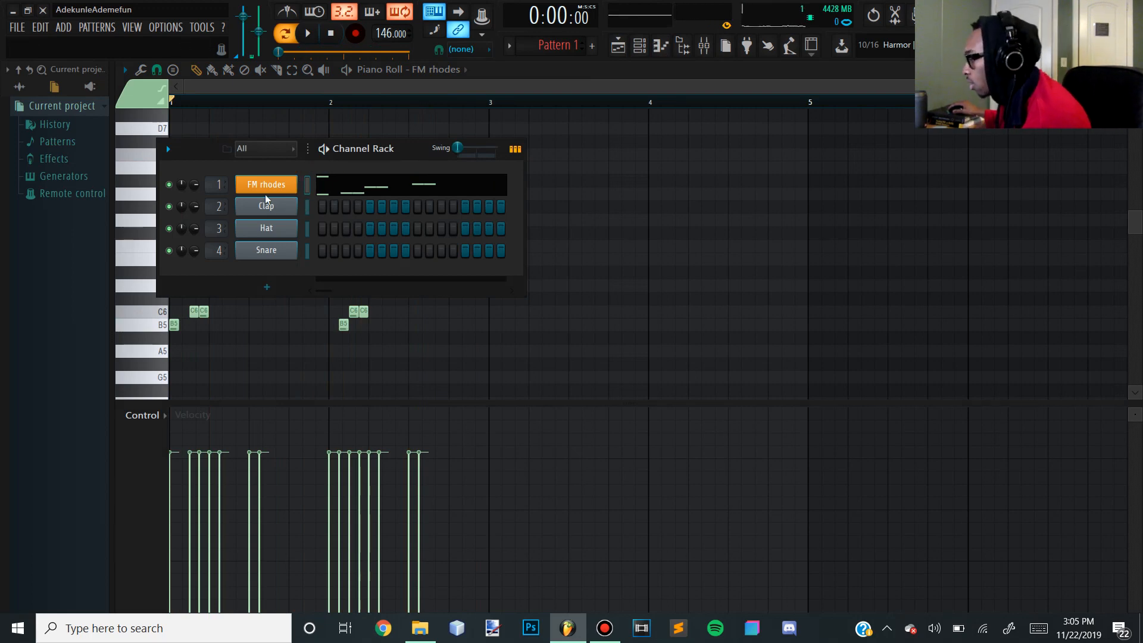
Switch the FM rhodes channel's voice to Grand piano, and add a C6 note at the start of bar 2.
{"action": "left_click", "coordinate": [277, 184]}
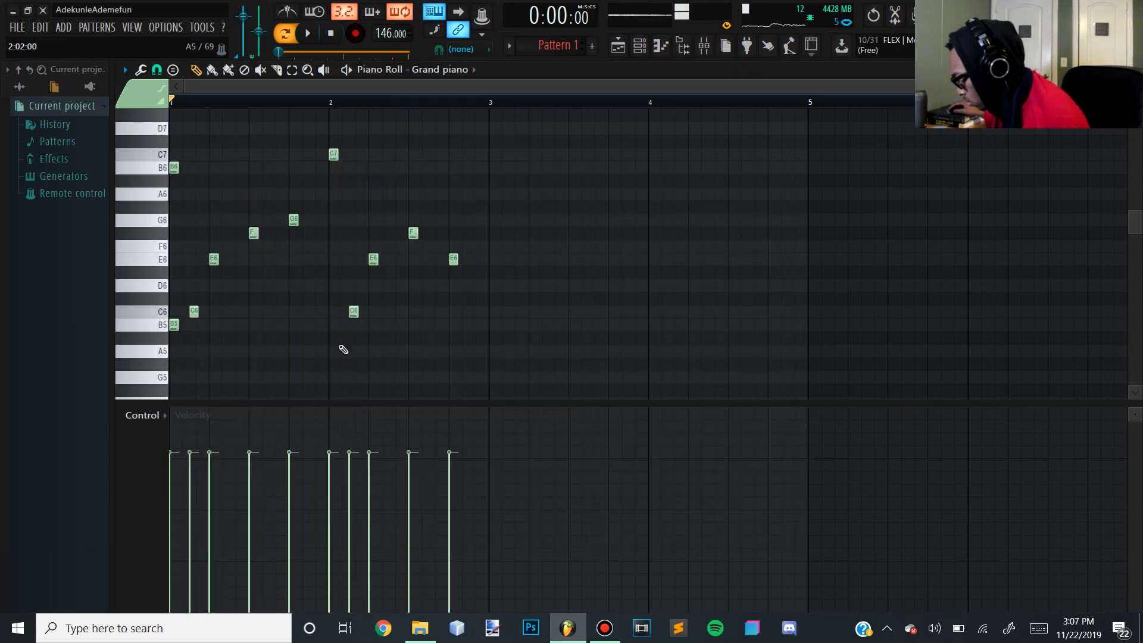
{"action": "key", "text": "space"}
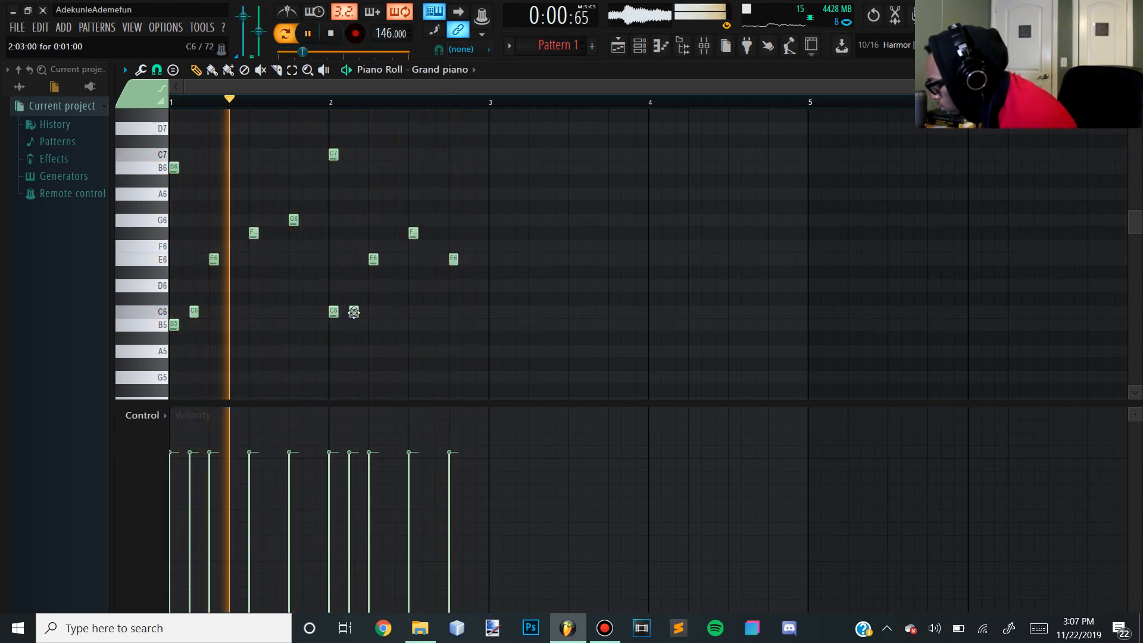
Replace the second C6 note in bar 2 with E6, trying A5, C#6 and D6 first, and audition the pattern.
{"action": "right_click", "coordinate": [351, 311]}
{"action": "key", "text": "space"}
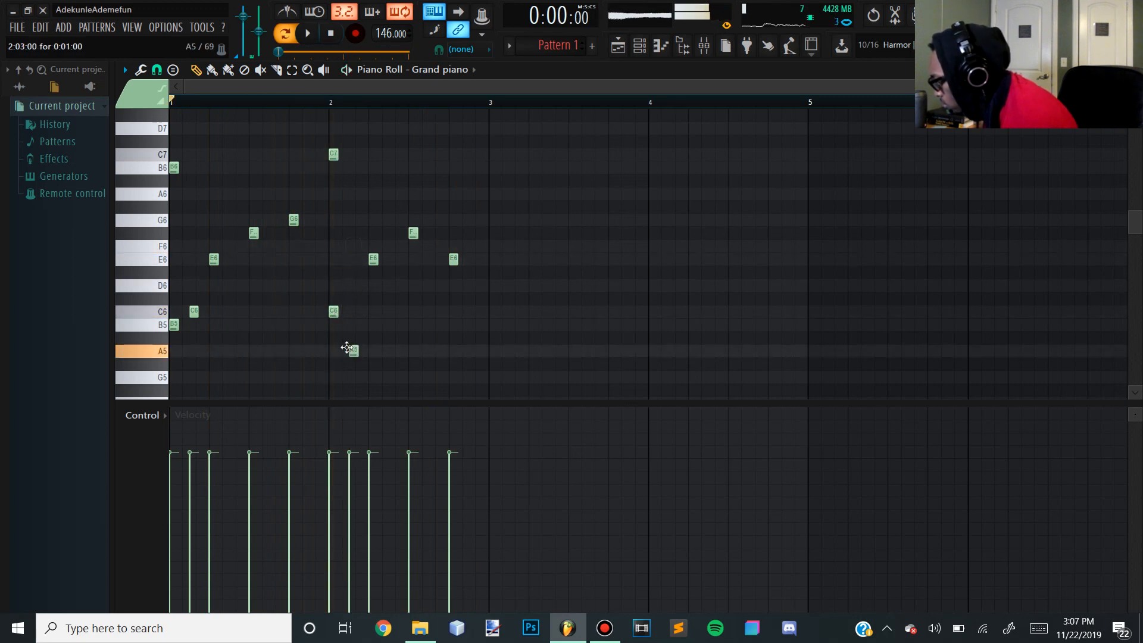
{"action": "key", "text": "space"}
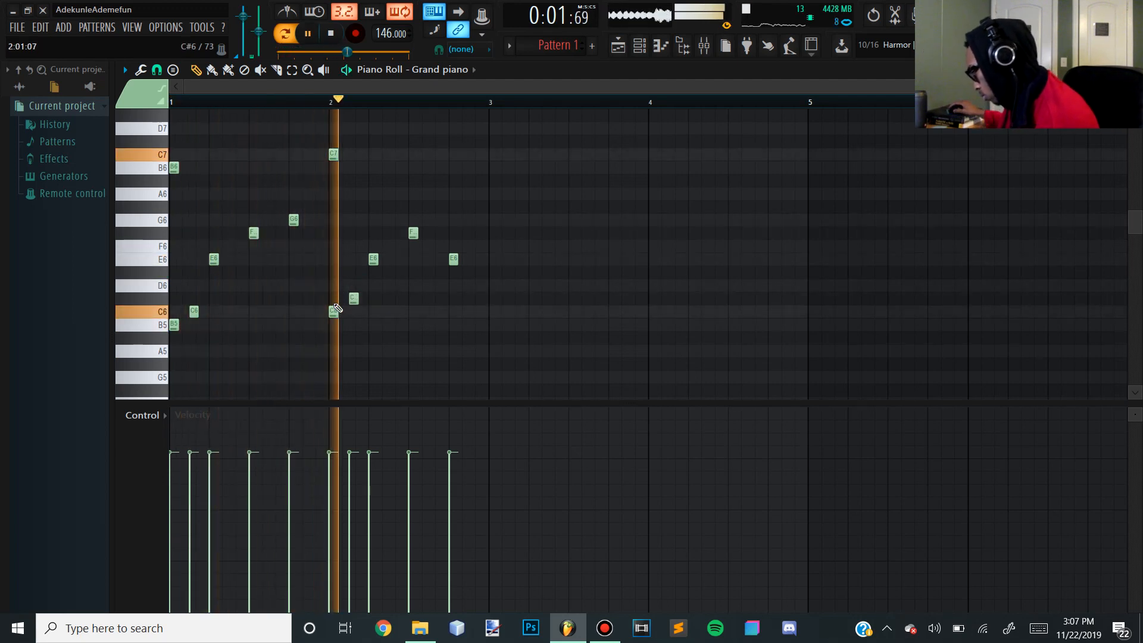
{"action": "key", "text": "space"}
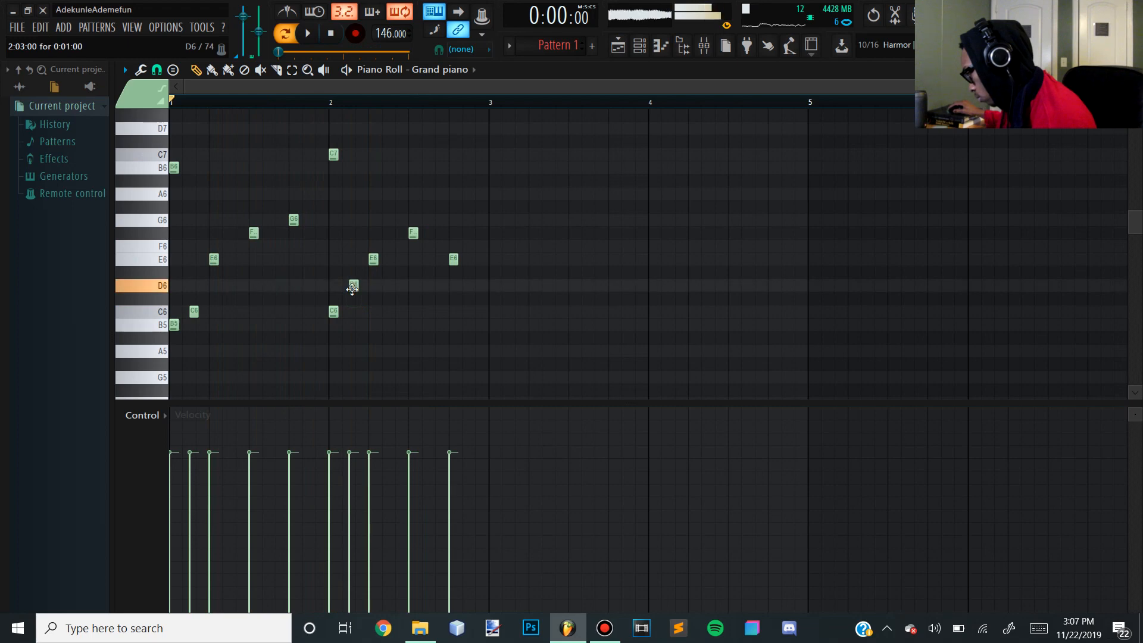
{"action": "right_click", "coordinate": [354, 284]}
{"action": "key", "text": "space"}
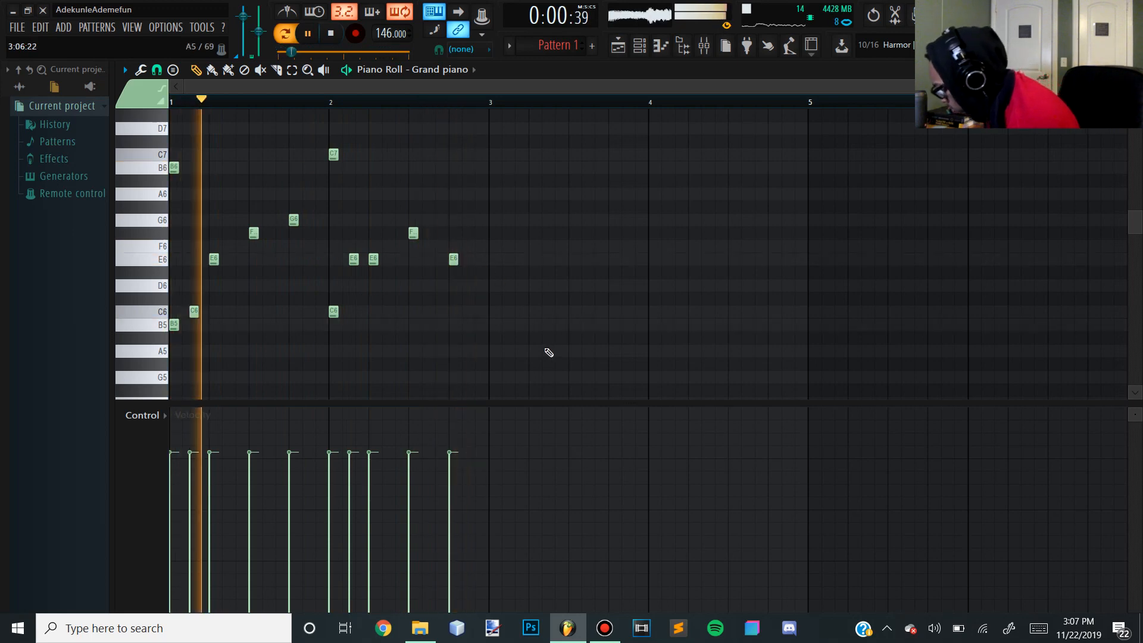
Audition the revised melody and check the effects loaded on Insert 1 in the mixer.
{"action": "scroll", "coordinate": [357, 268], "scroll_direction": "down", "scroll_amount": 4}
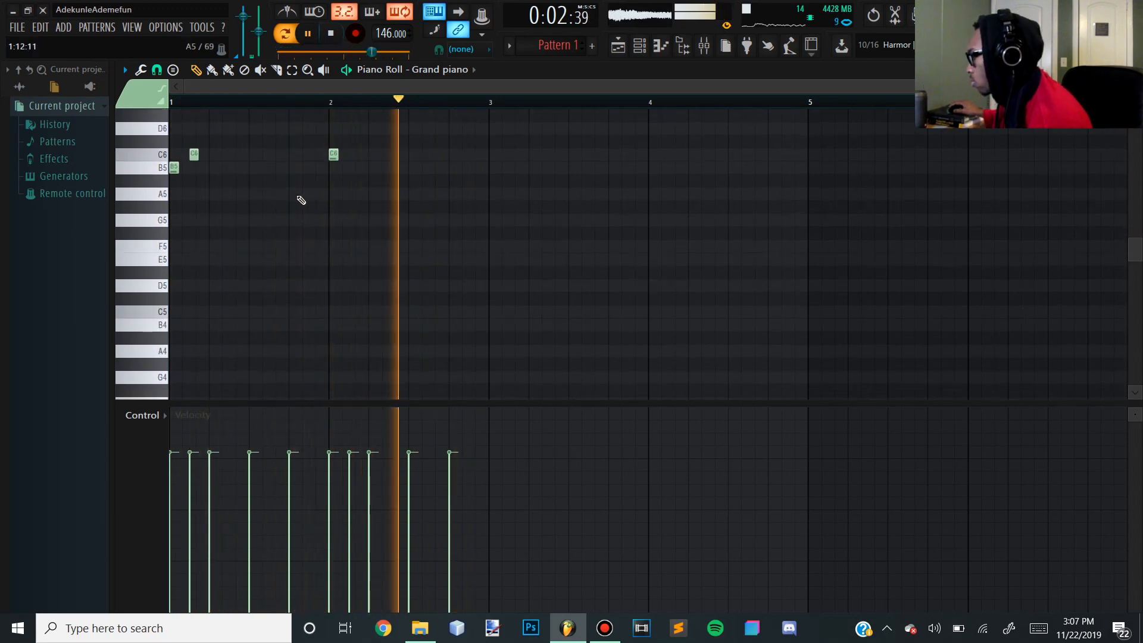
{"action": "scroll", "coordinate": [399, 208], "scroll_direction": "up", "scroll_amount": 4}
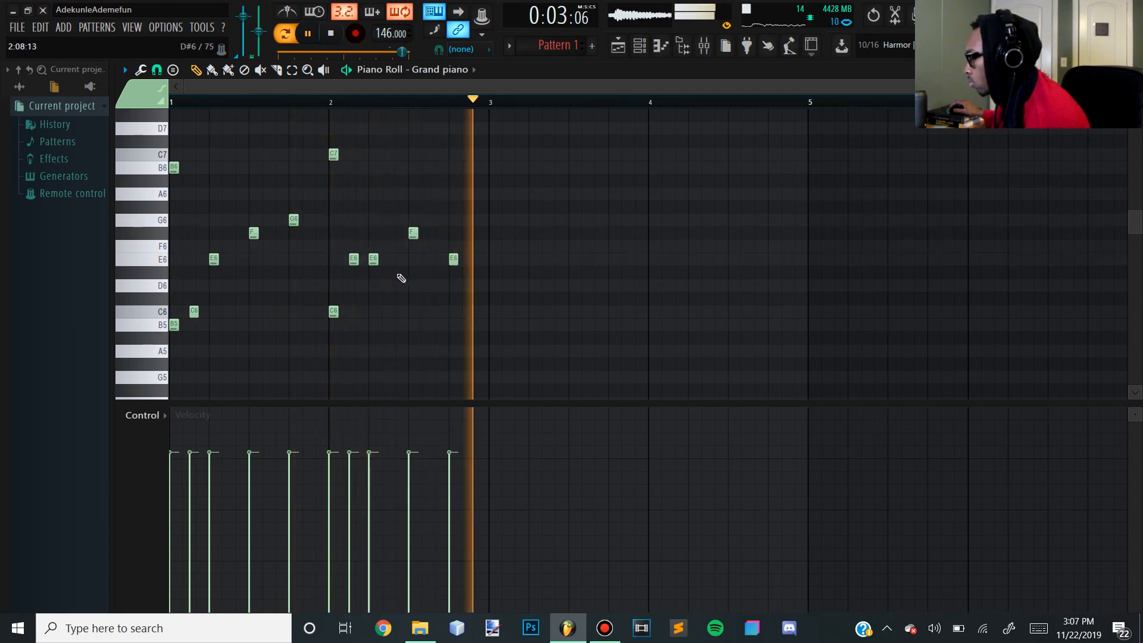
{"action": "key", "text": "space"}
{"action": "key", "text": "F9"}
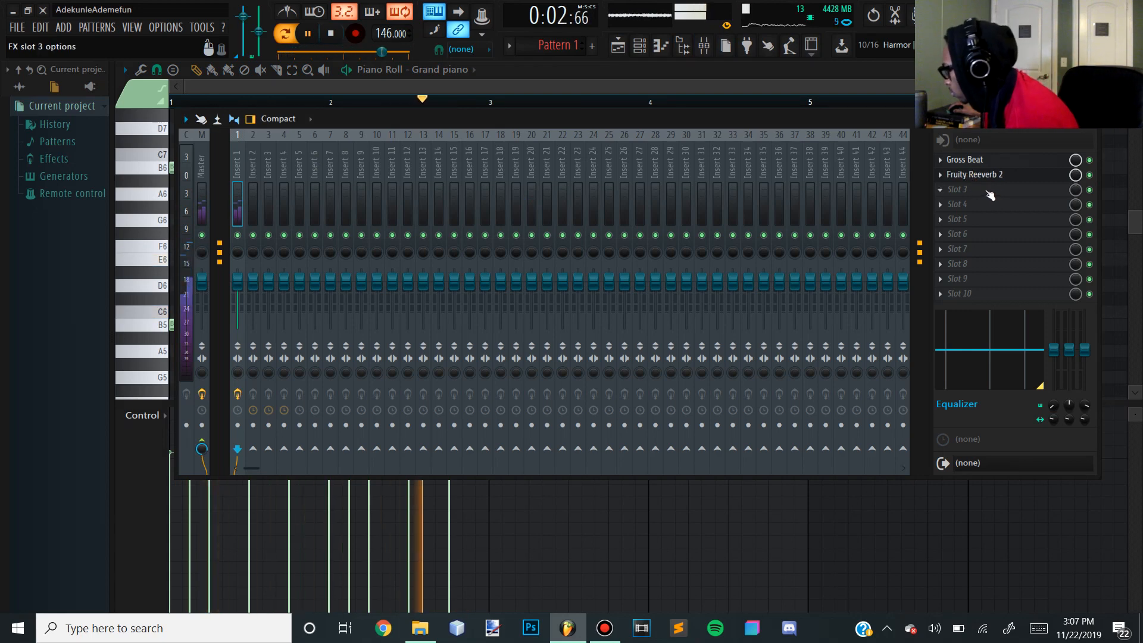
{"action": "left_click", "coordinate": [608, 95]}
{"action": "key", "text": "space"}
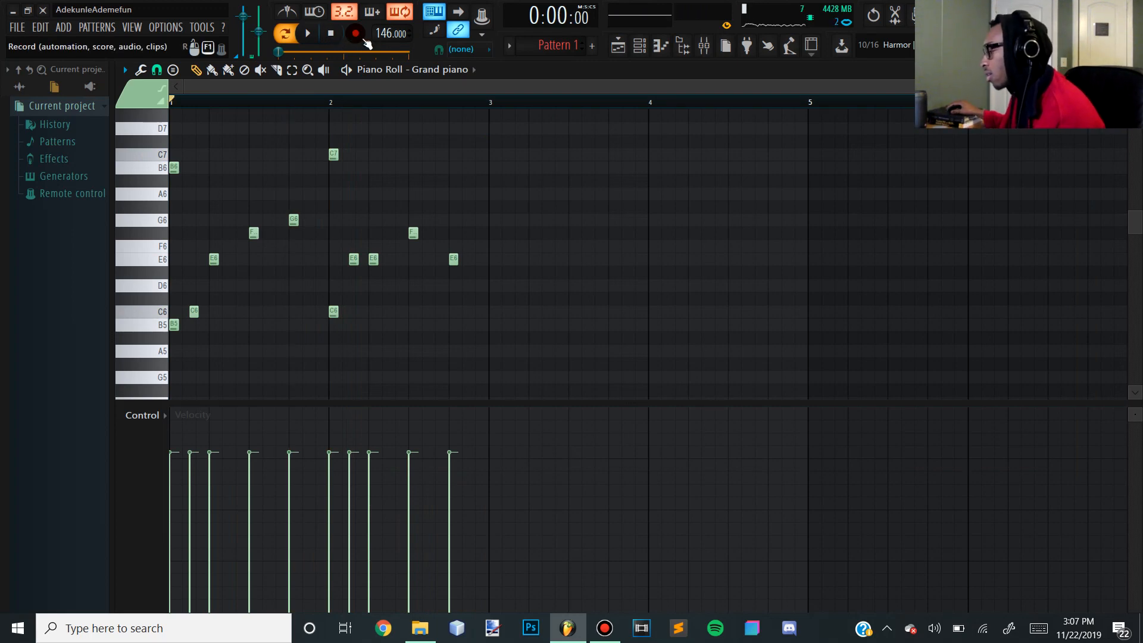
Raise the E6 note on the second beat of bar 2 to F#6 and audition the pattern.
{"action": "key", "text": "space"}
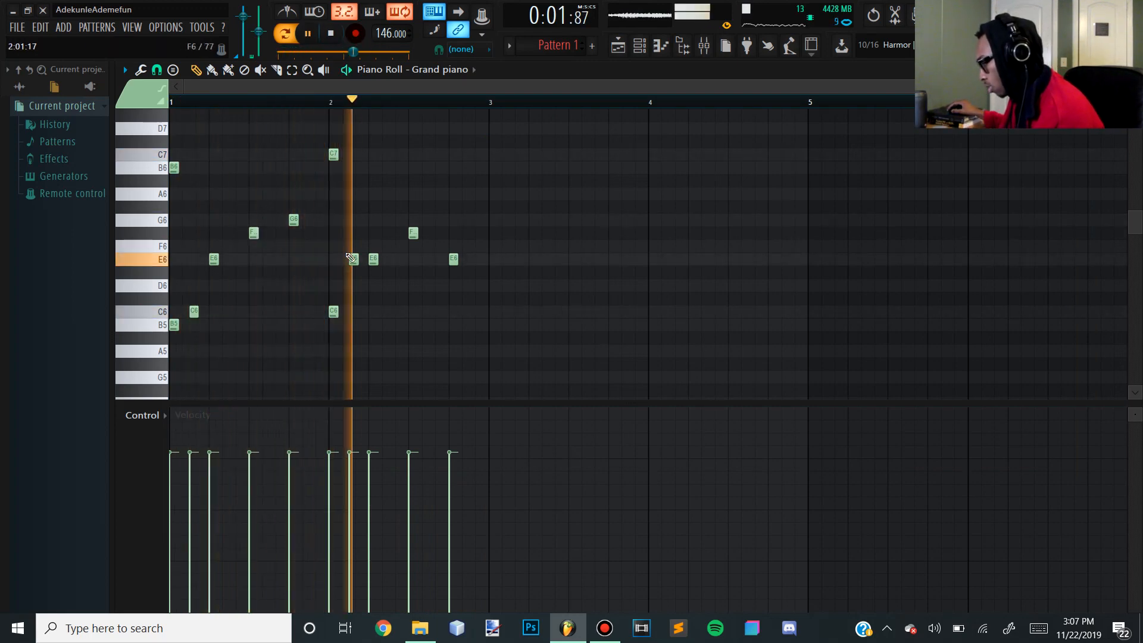
{"action": "key", "text": "space"}
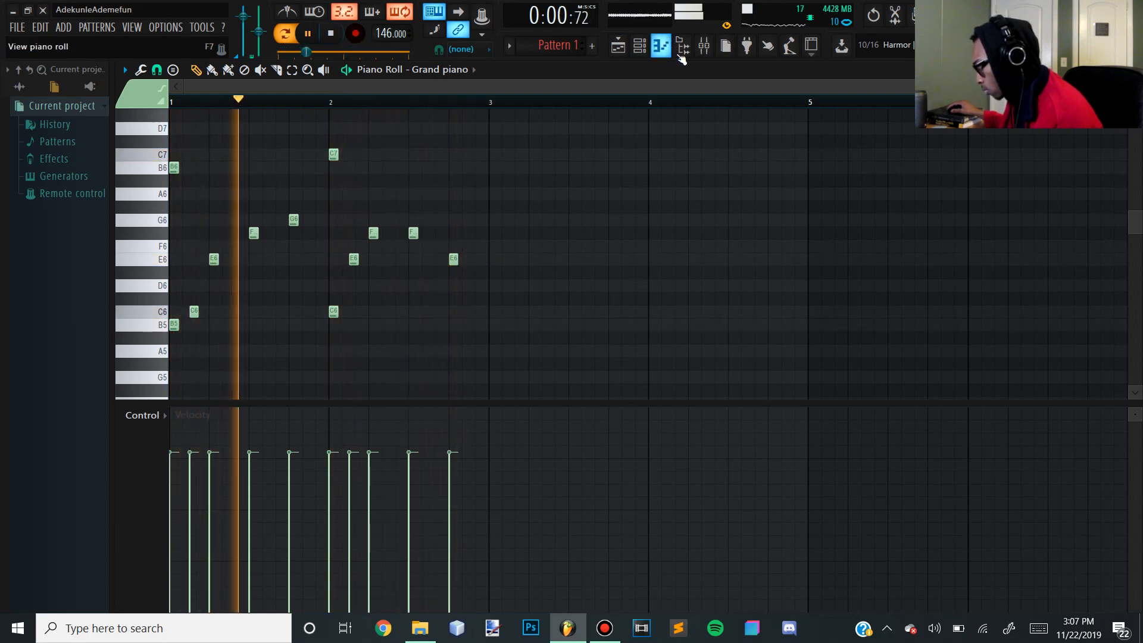
{"action": "key", "text": "alt+a"}
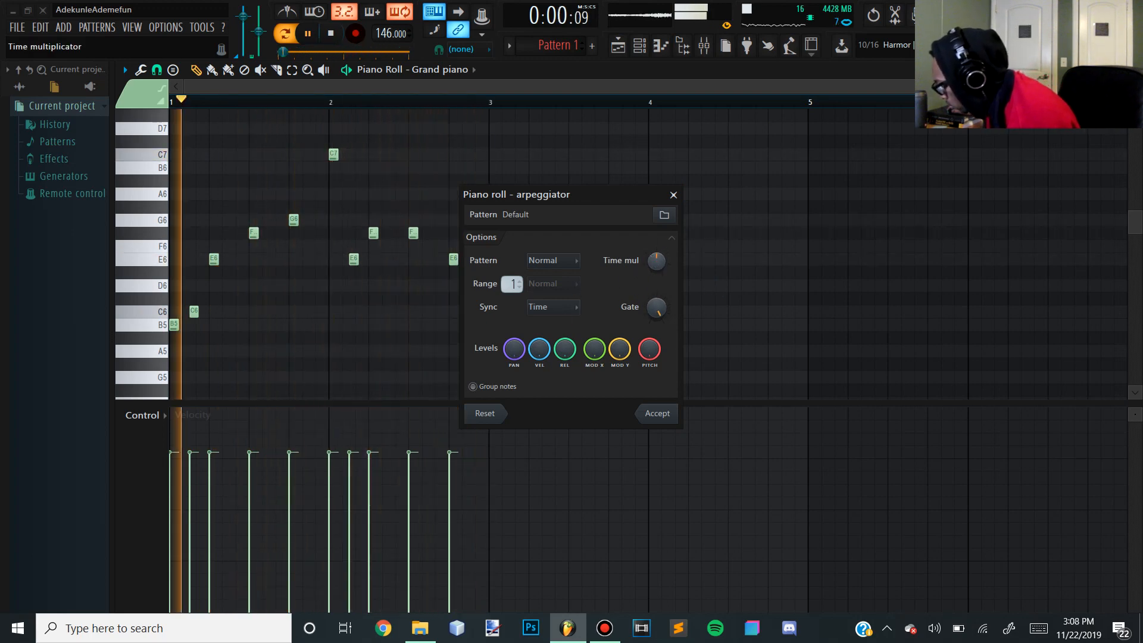
{"action": "scroll", "coordinate": [508, 286], "scroll_direction": "up", "scroll_amount": 1}
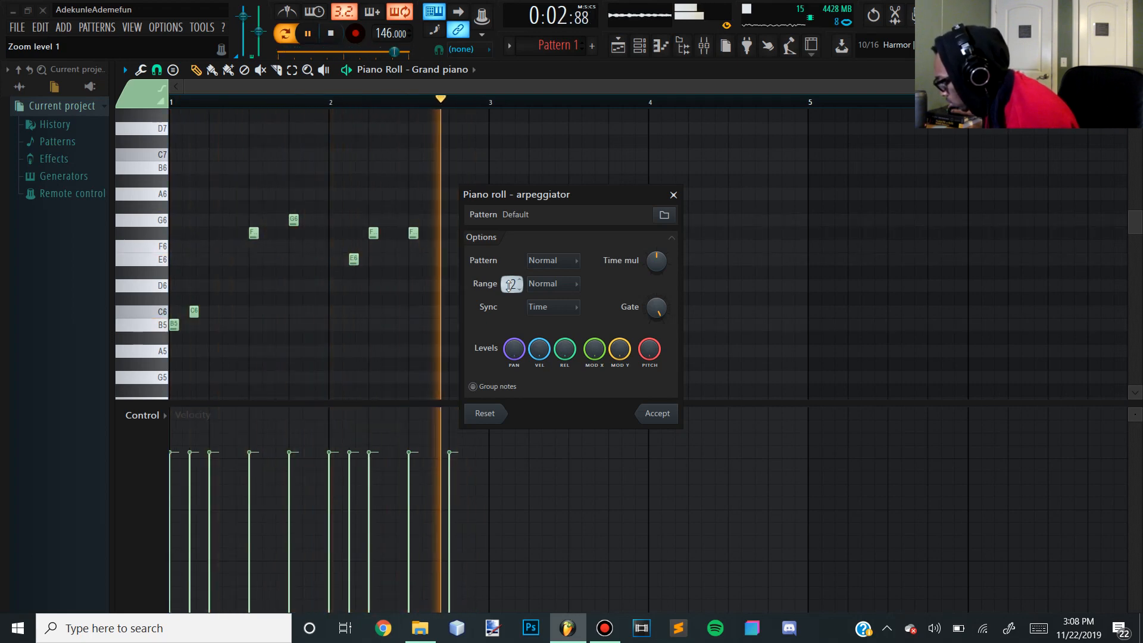
{"action": "left_click", "coordinate": [675, 196]}
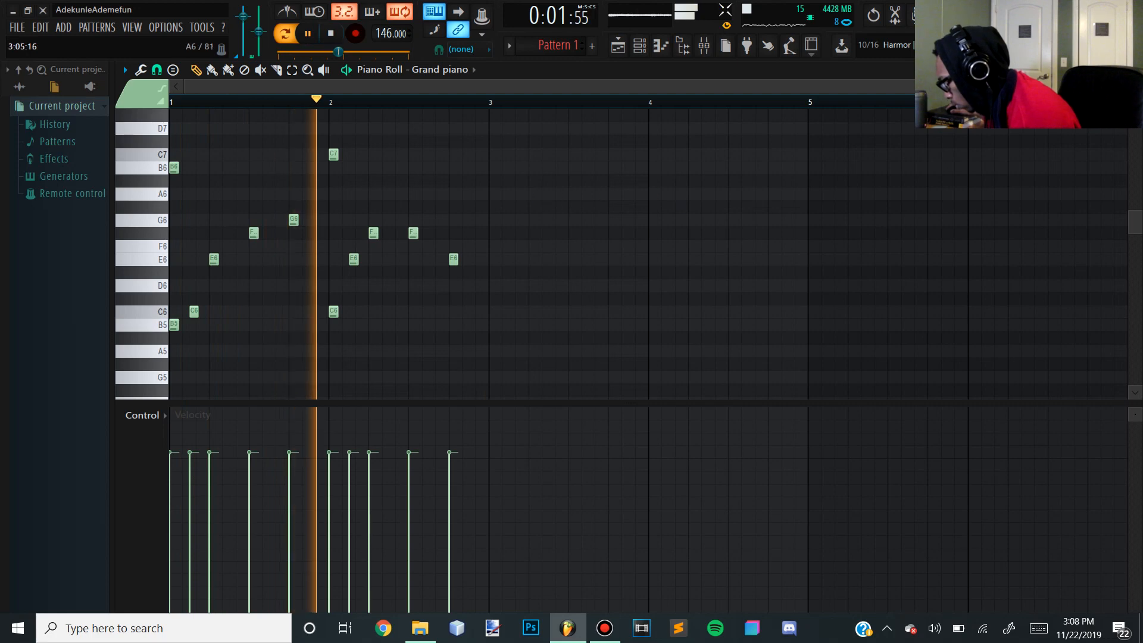
Slightly raise the wet level of Fruity Reeverb 2 on Insert 1, and open the Gross Beat effect.
{"action": "left_click", "coordinate": [704, 47]}
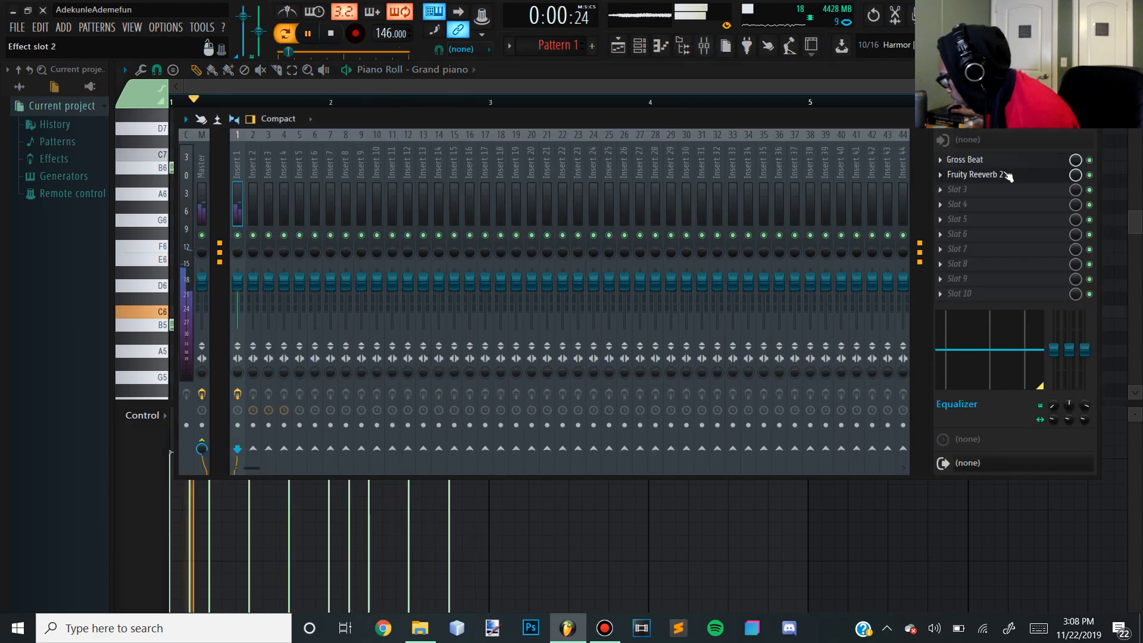
{"action": "left_click", "coordinate": [1006, 174]}
{"action": "mouse_move", "coordinate": [559, 266]}
{"action": "left_mouse_down"}
{"action": "mouse_move", "coordinate": [511, 265]}
{"action": "mouse_move", "coordinate": [511, 251]}
{"action": "mouse_move", "coordinate": [512, 268]}
{"action": "mouse_move", "coordinate": [559, 265]}
{"action": "left_mouse_up"}
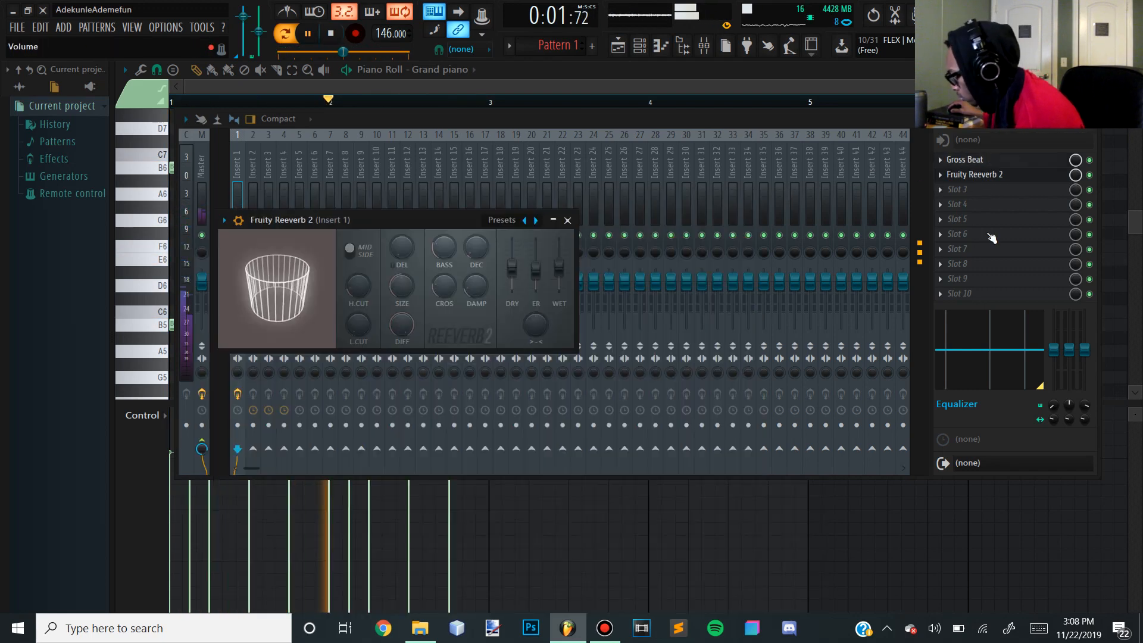
{"action": "left_click", "coordinate": [965, 160]}
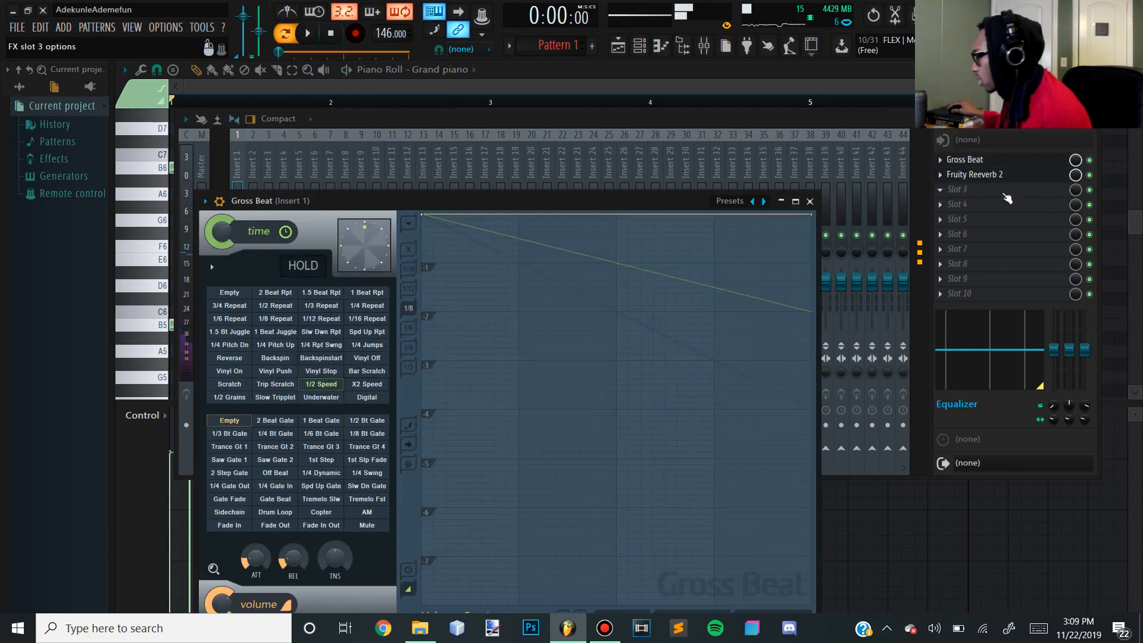
Add Fruity Flanger to Insert 1 with the Chorusy preset and move it ahead of Fruity Reeverb 2.
{"action": "left_click", "coordinate": [1000, 190]}
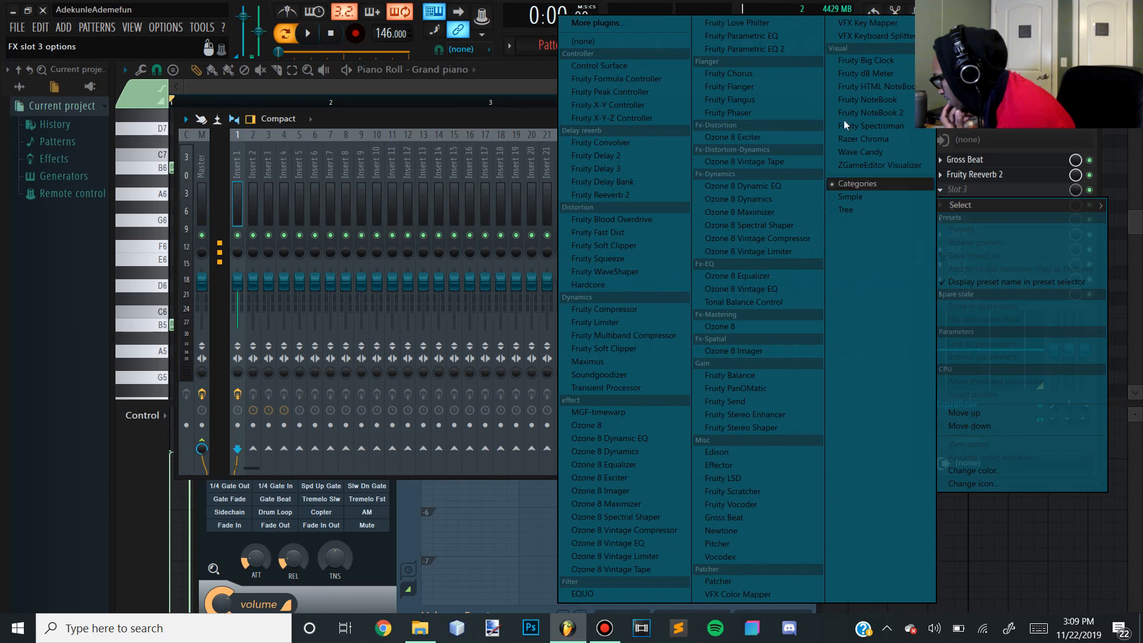
{"action": "left_click", "coordinate": [729, 86]}
{"action": "left_click", "coordinate": [569, 239]}
{"action": "left_click", "coordinate": [571, 239]}
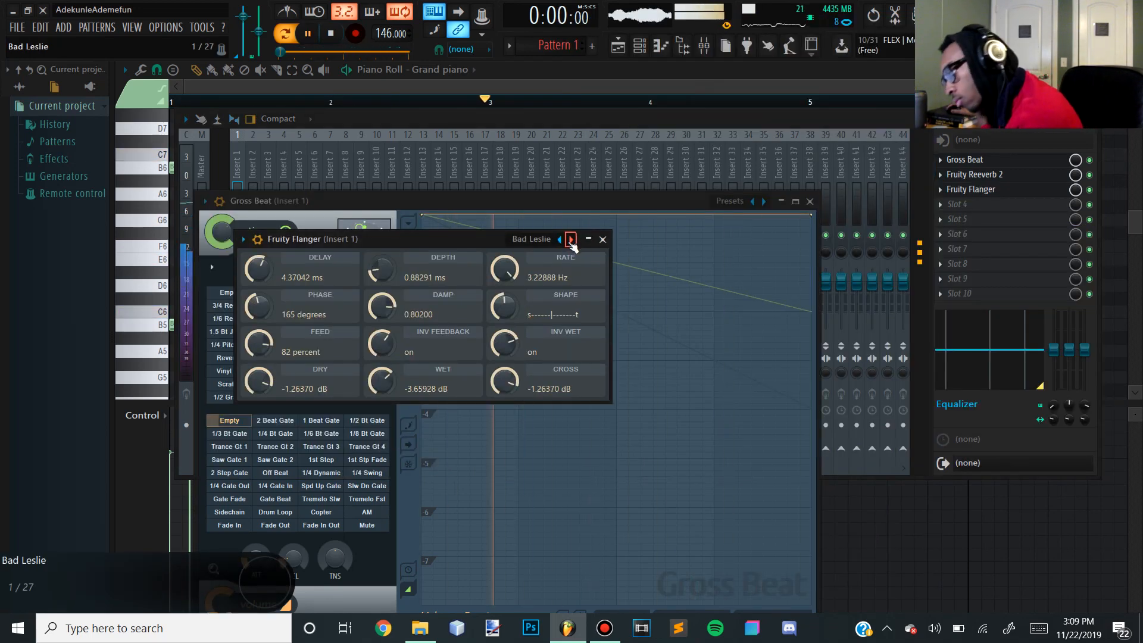
{"action": "left_click", "coordinate": [569, 238]}
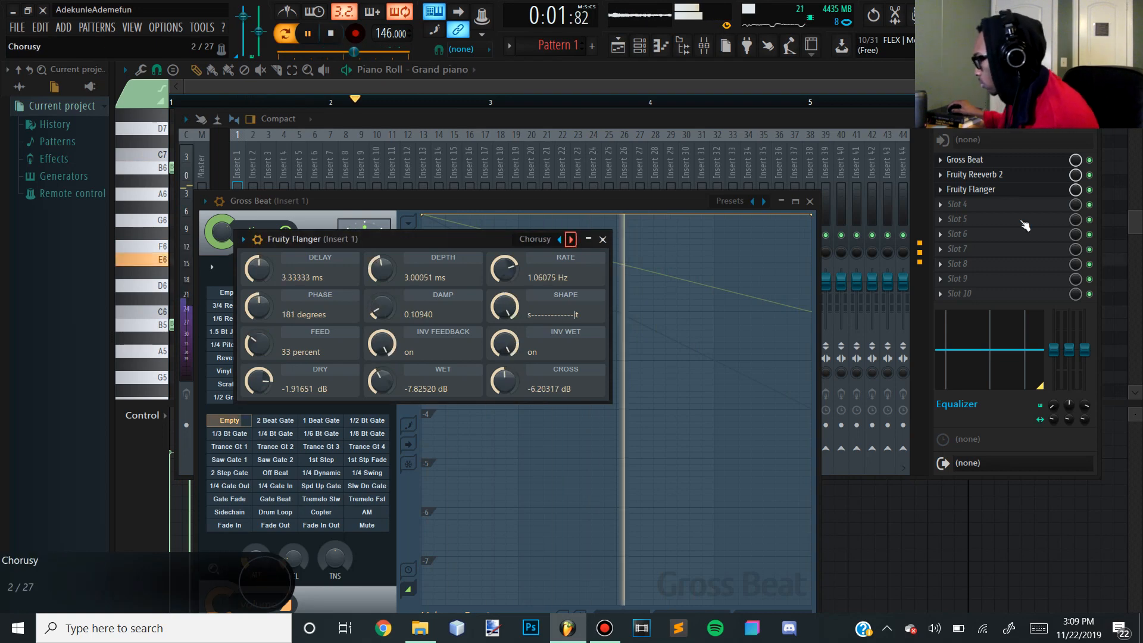
{"action": "left_click_drag", "start_coordinate": [1000, 178], "coordinate": [988, 190]}
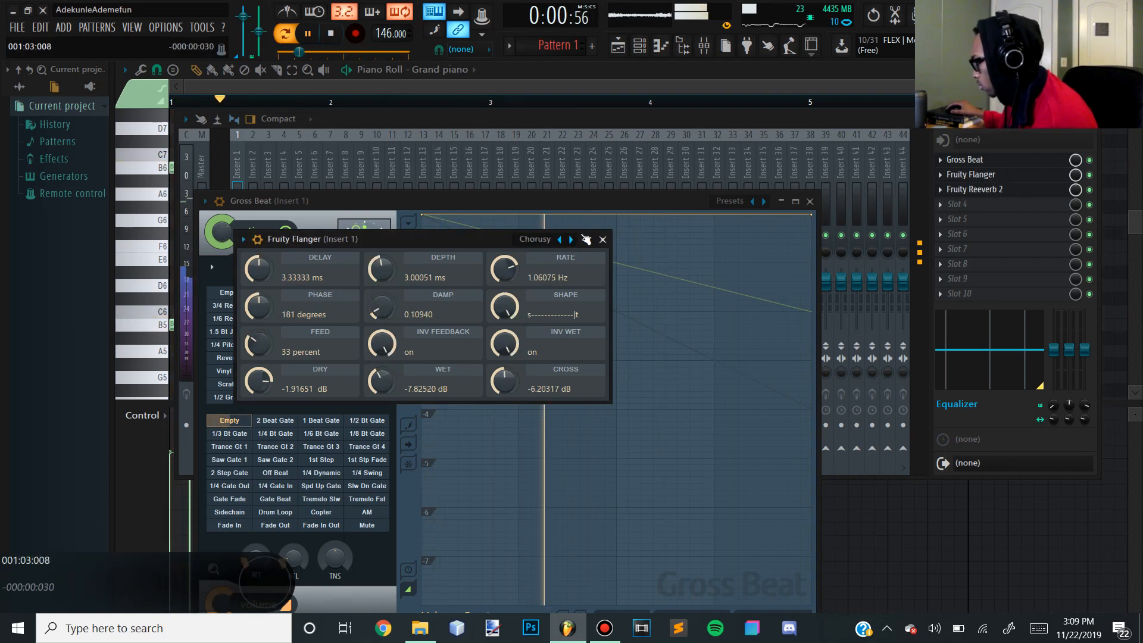
Audition the Fruity Flanger presets onward from Chorusy, through Classic Flanger to Disto Chorus.
{"action": "left_click", "coordinate": [570, 240]}
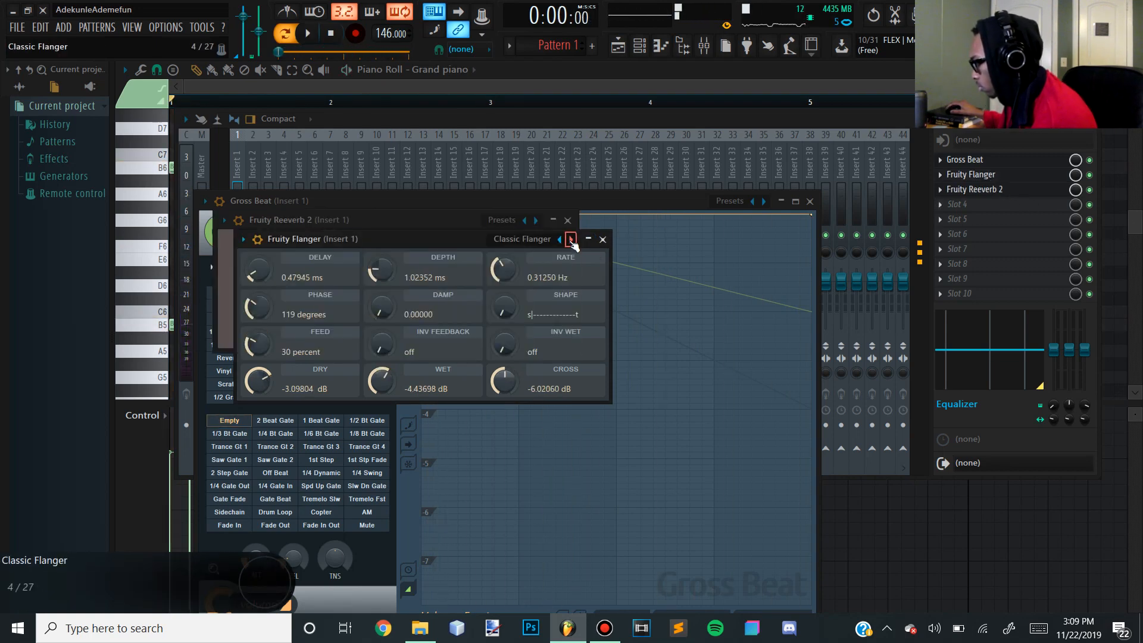
{"action": "left_click", "coordinate": [571, 240]}
{"action": "left_click", "coordinate": [571, 239]}
{"action": "key", "text": "space"}
{"action": "left_click", "coordinate": [572, 240]}
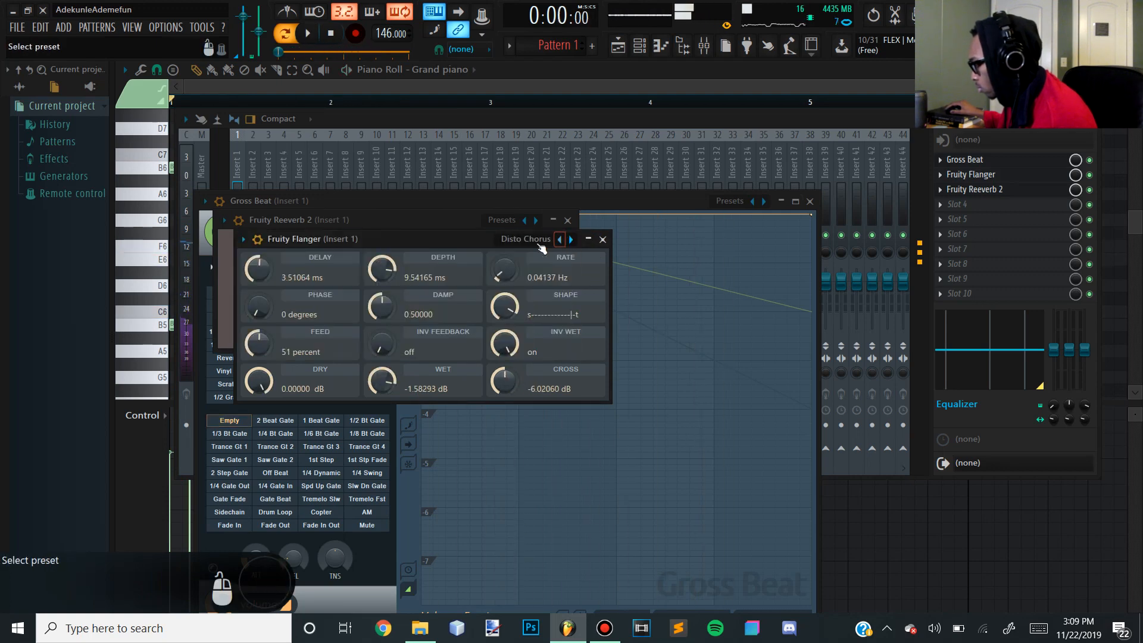
Load the flanger's Modulation preset, and audition the following presets from Moving through Slight Detune to Subtle.
{"action": "left_click", "coordinate": [538, 241]}
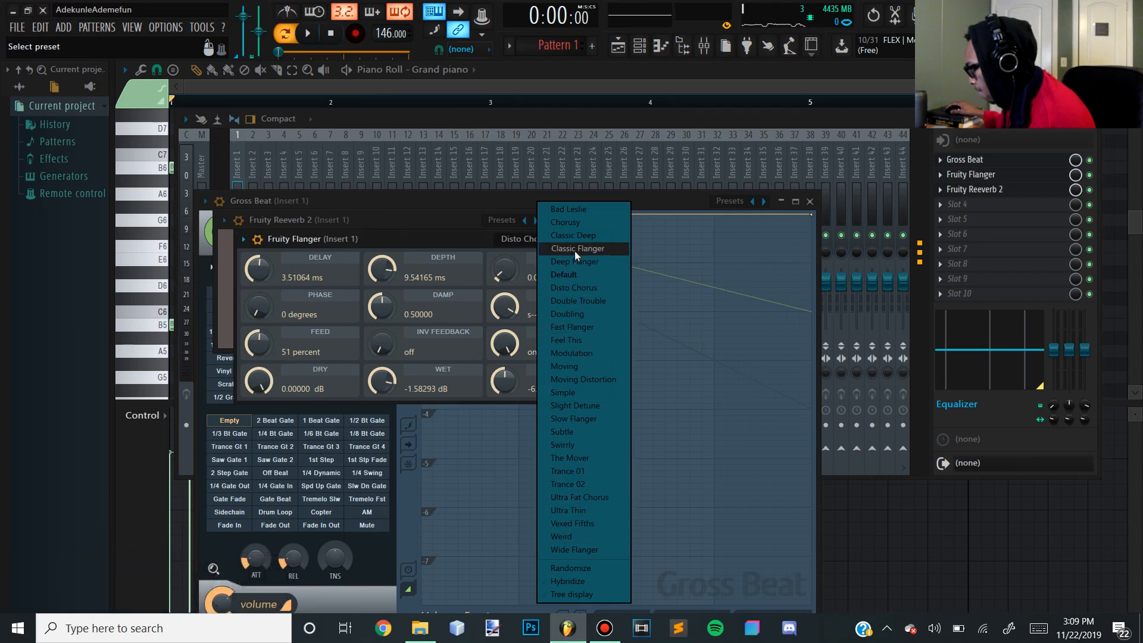
{"action": "left_click", "coordinate": [573, 354]}
{"action": "key", "text": "space"}
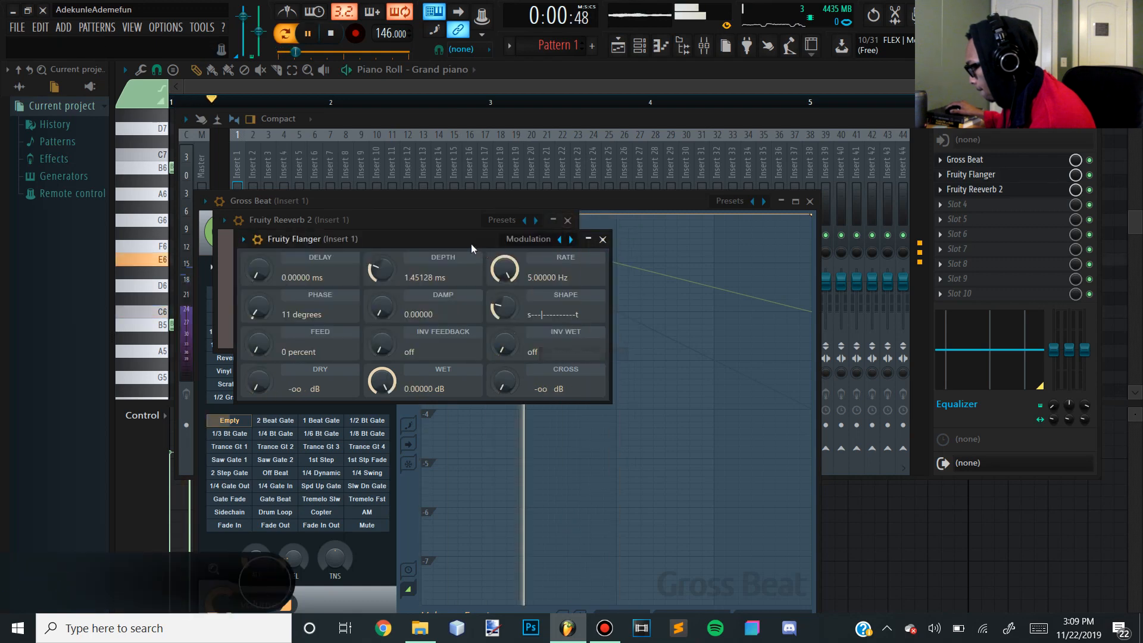
{"action": "left_click", "coordinate": [571, 239]}
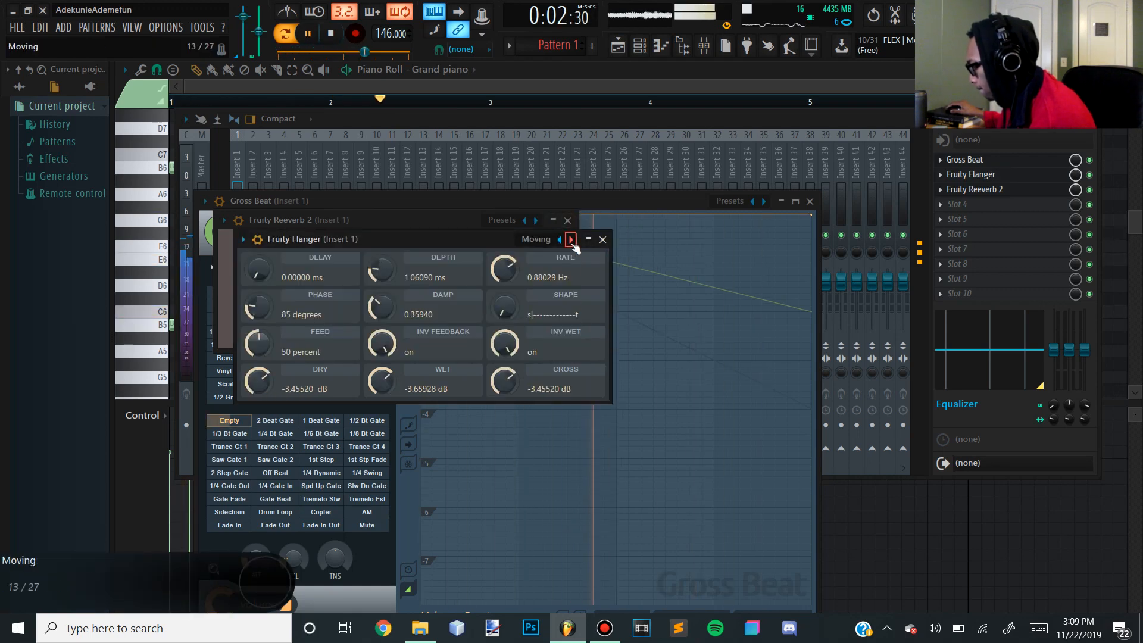
{"action": "left_click", "coordinate": [571, 239]}
{"action": "left_click", "coordinate": [571, 240]}
{"action": "left_click", "coordinate": [571, 239]}
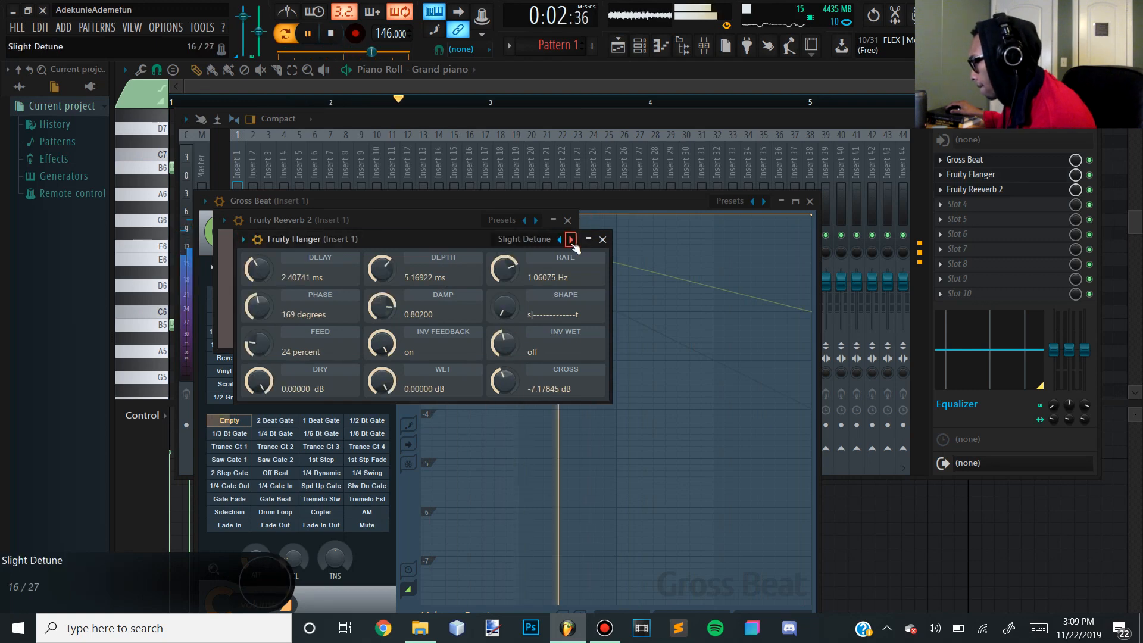
{"action": "left_click", "coordinate": [570, 239]}
{"action": "left_click", "coordinate": [571, 239]}
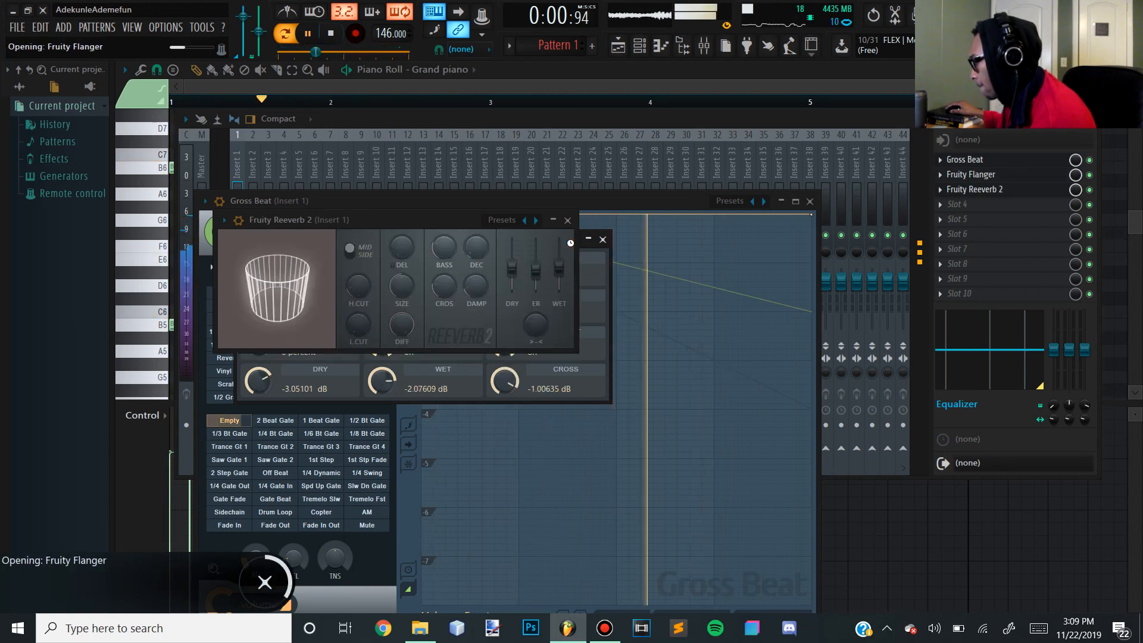
Load the flanger's Vexed Fifths preset, and audition backward through Ultra Thin to Ultra Fat Chorus.
{"action": "left_click", "coordinate": [545, 239]}
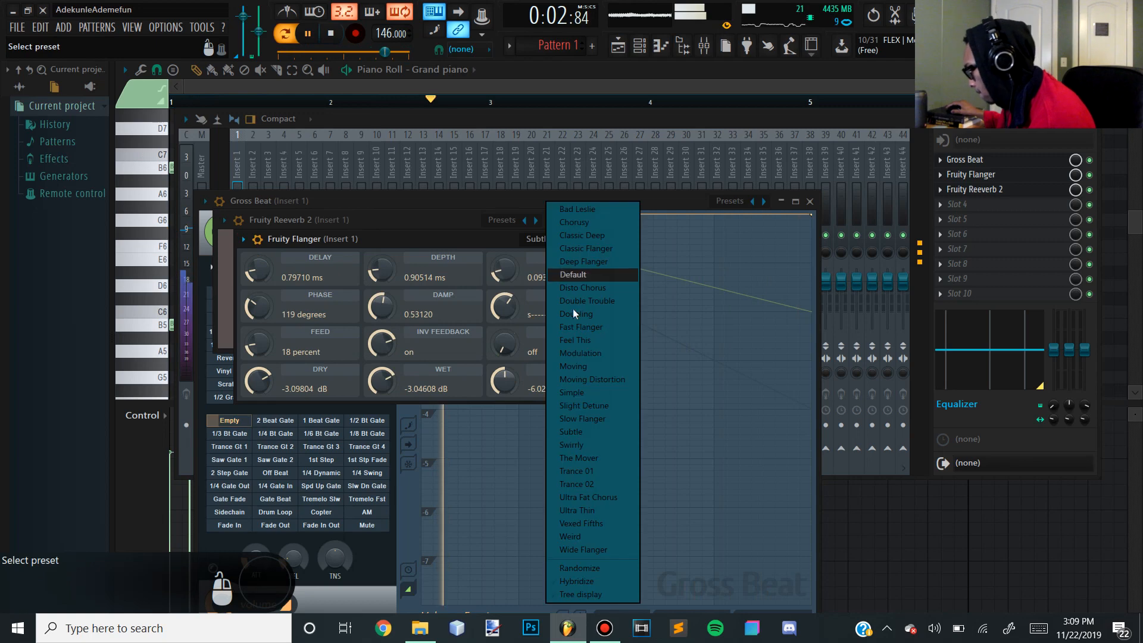
{"action": "left_click", "coordinate": [595, 523]}
{"action": "left_click", "coordinate": [560, 239]}
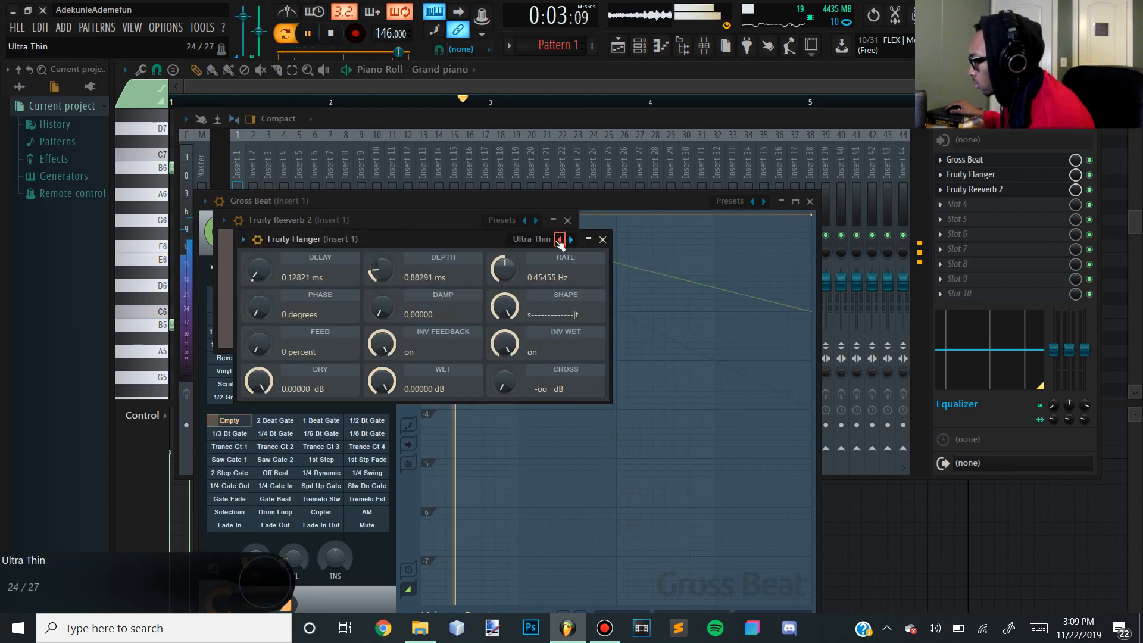
{"action": "left_click", "coordinate": [558, 240]}
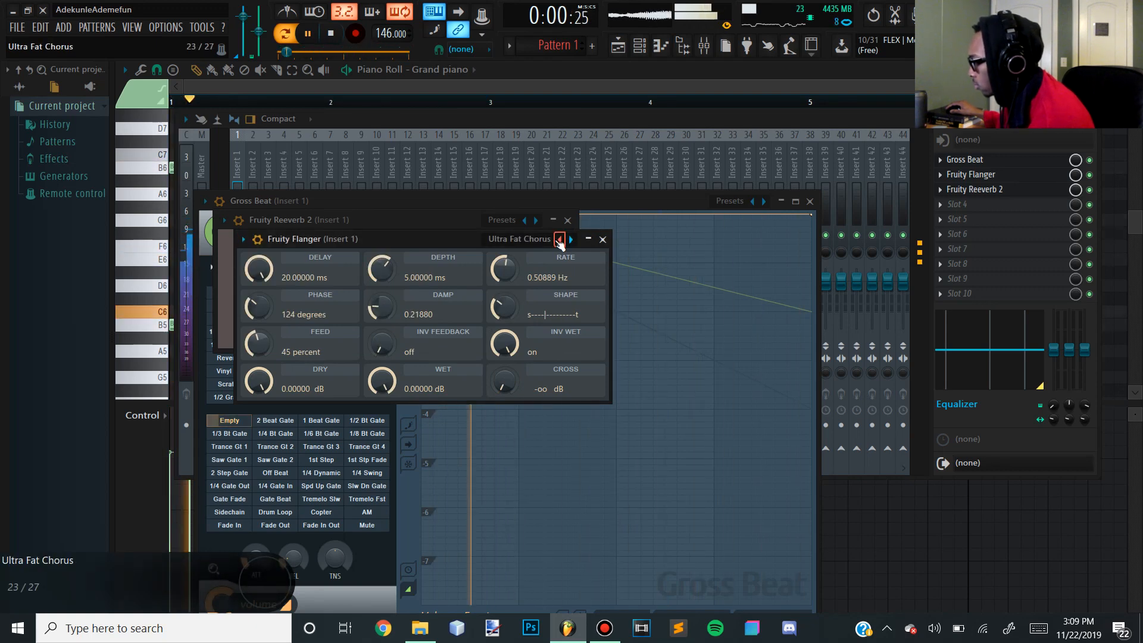
{"action": "key", "text": "space"}
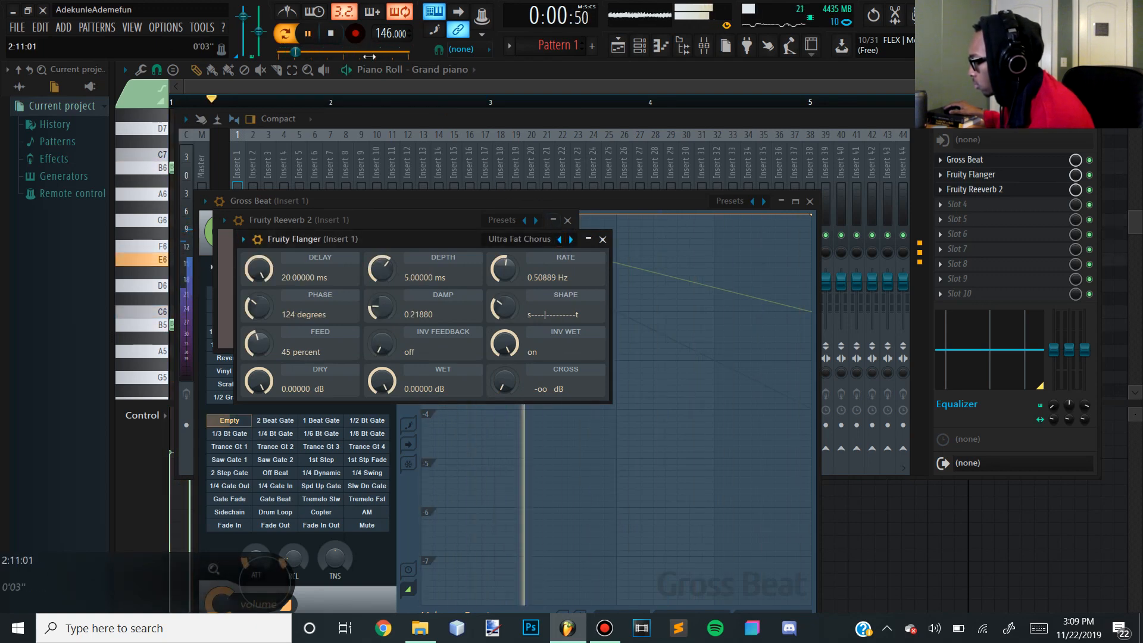
Step the flanger's presets back past The Mover to Swirrly and play the pattern with it.
{"action": "left_click", "coordinate": [559, 239]}
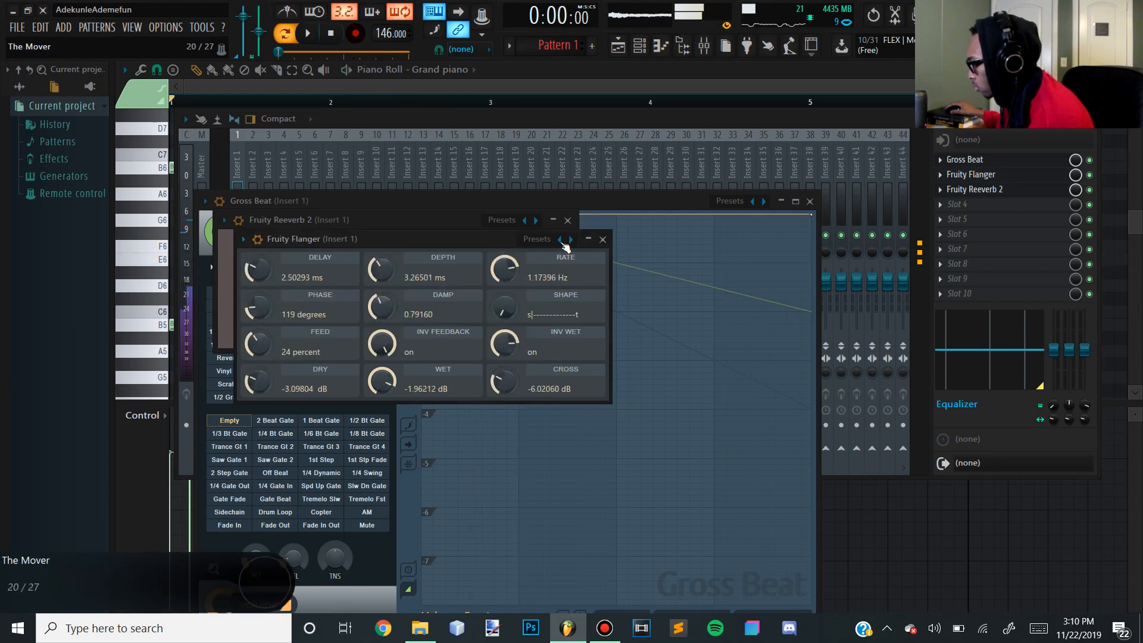
{"action": "left_click", "coordinate": [559, 239]}
{"action": "key", "text": "space"}
{"action": "left_click", "coordinate": [559, 239]}
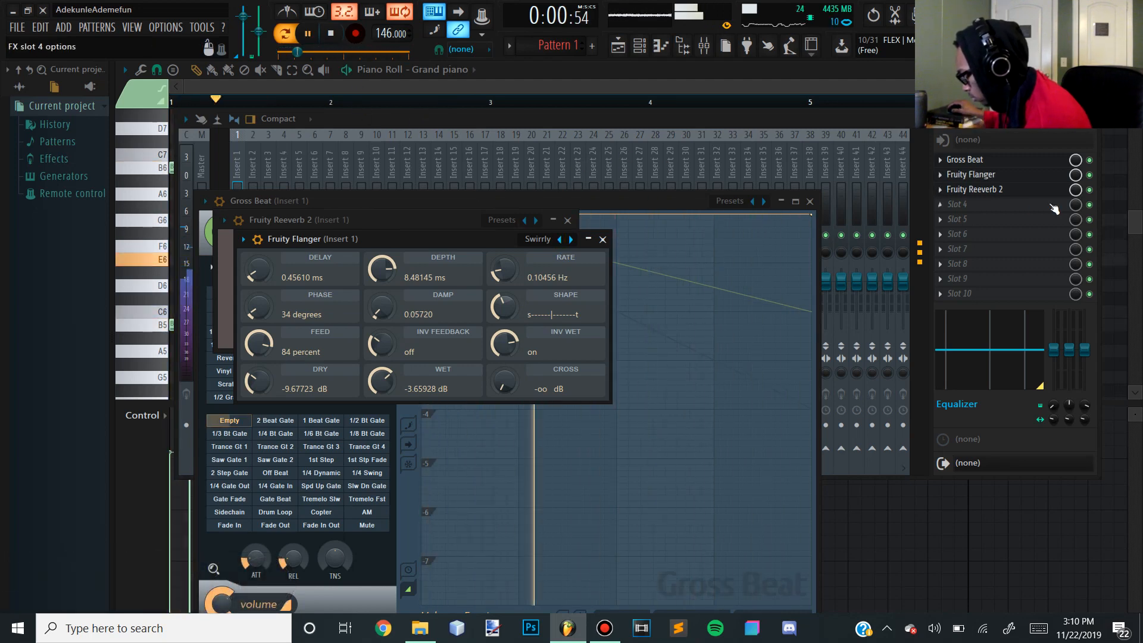
Lower the Fruity Flanger's mix level and move the flanger below Fruity Reeverb 2 in Insert 1's effect chain.
{"action": "left_click_drag", "start_coordinate": [1076, 175], "coordinate": [1076, 181]}
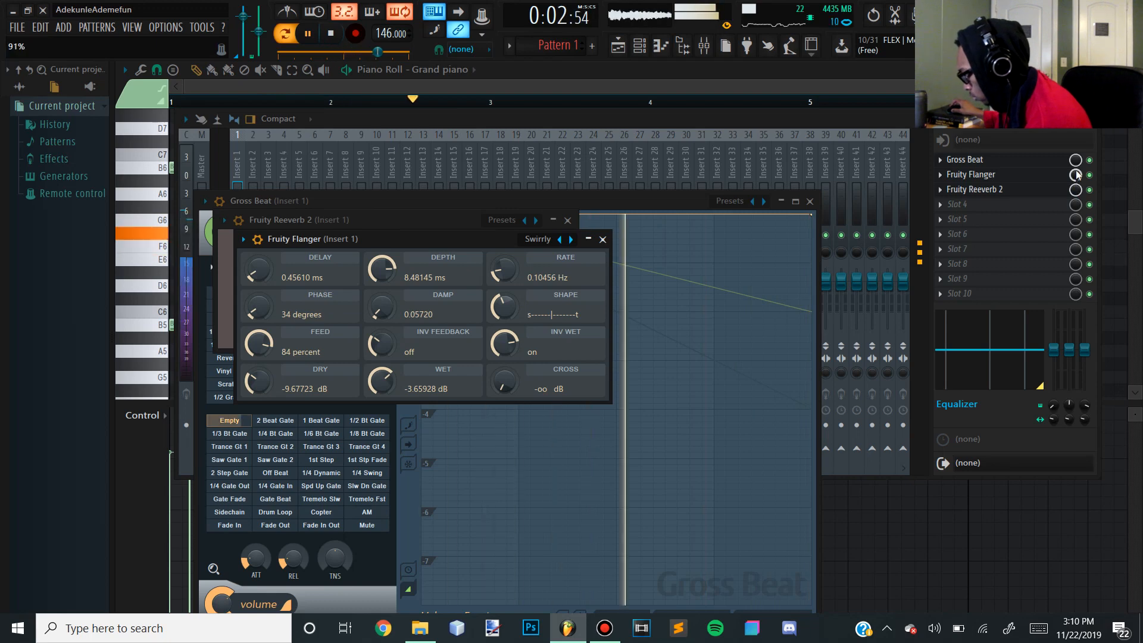
{"action": "scroll", "coordinate": [1065, 179], "scroll_direction": "down", "scroll_amount": 1}
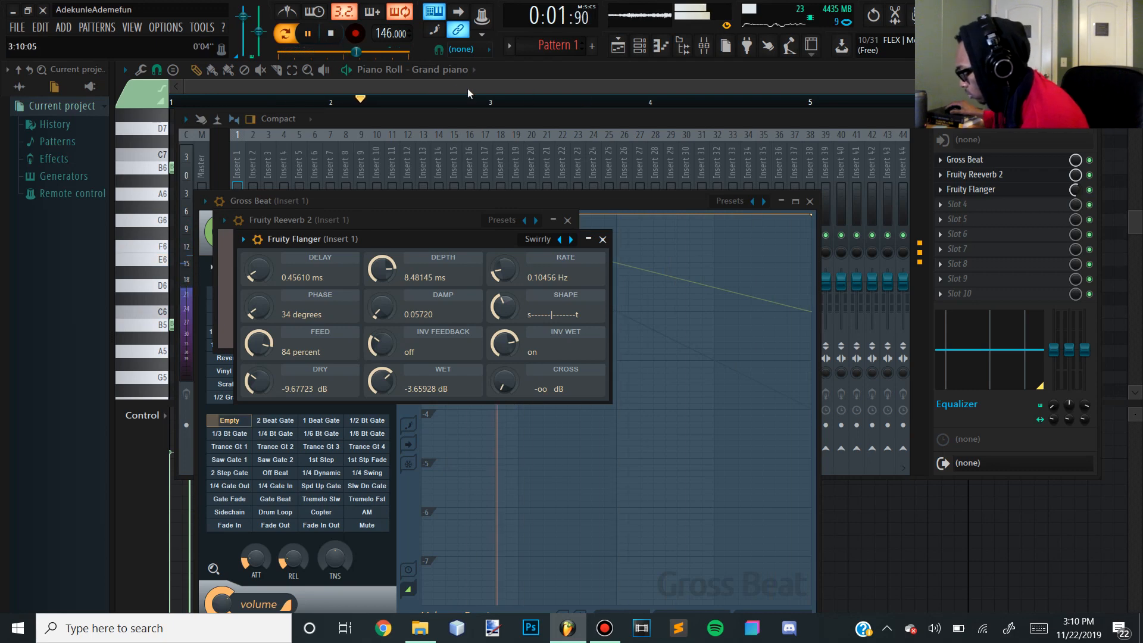
{"action": "left_click", "coordinate": [419, 83]}
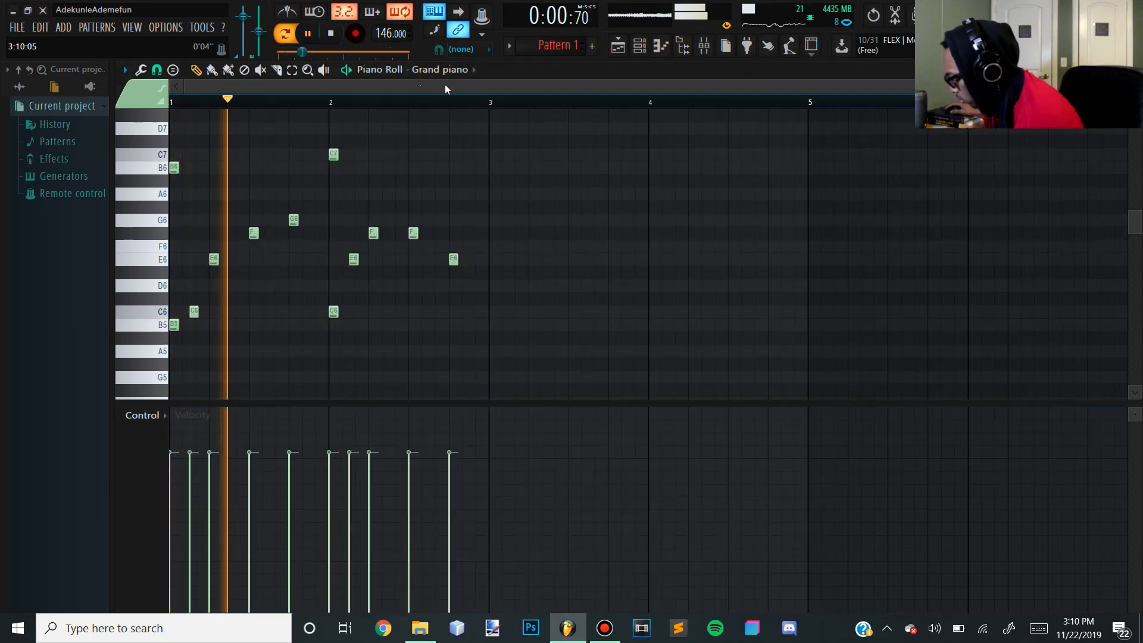
{"action": "key", "text": "space"}
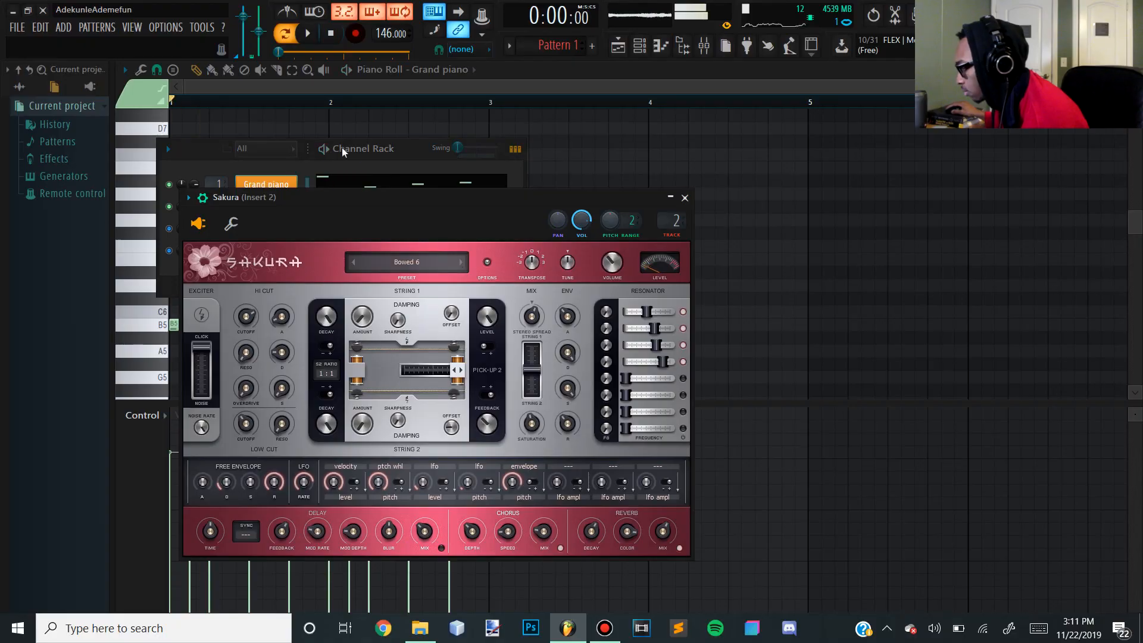
Play the pattern with the Sakura instrument on Insert 2 and open its preset choices.
{"action": "left_click", "coordinate": [343, 152]}
{"action": "left_click", "coordinate": [533, 222]}
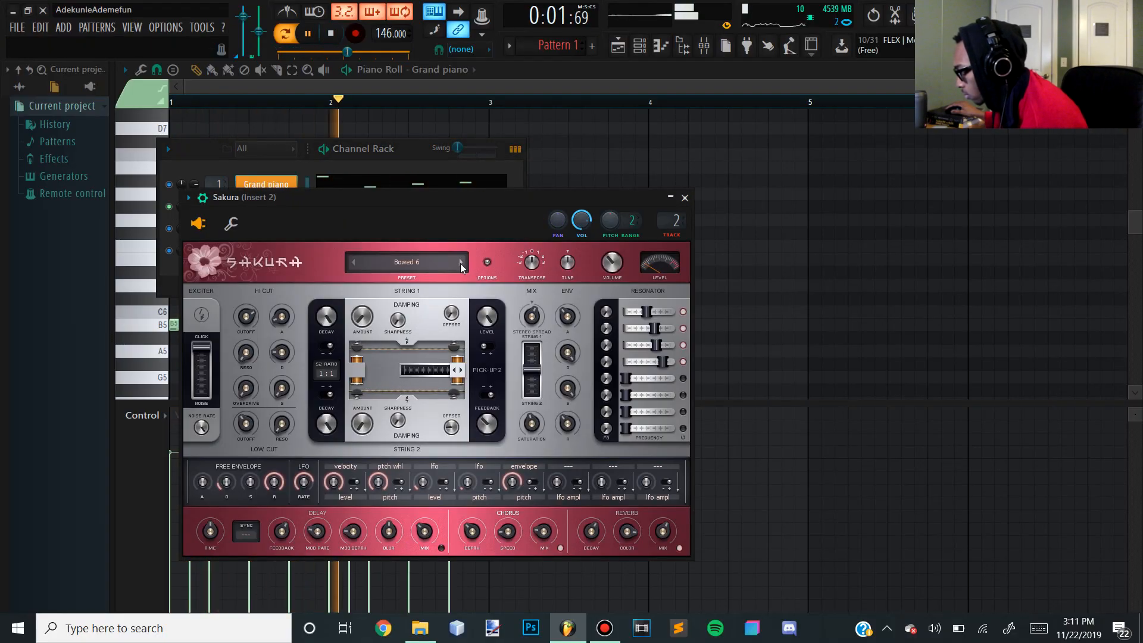
{"action": "left_click", "coordinate": [400, 263]}
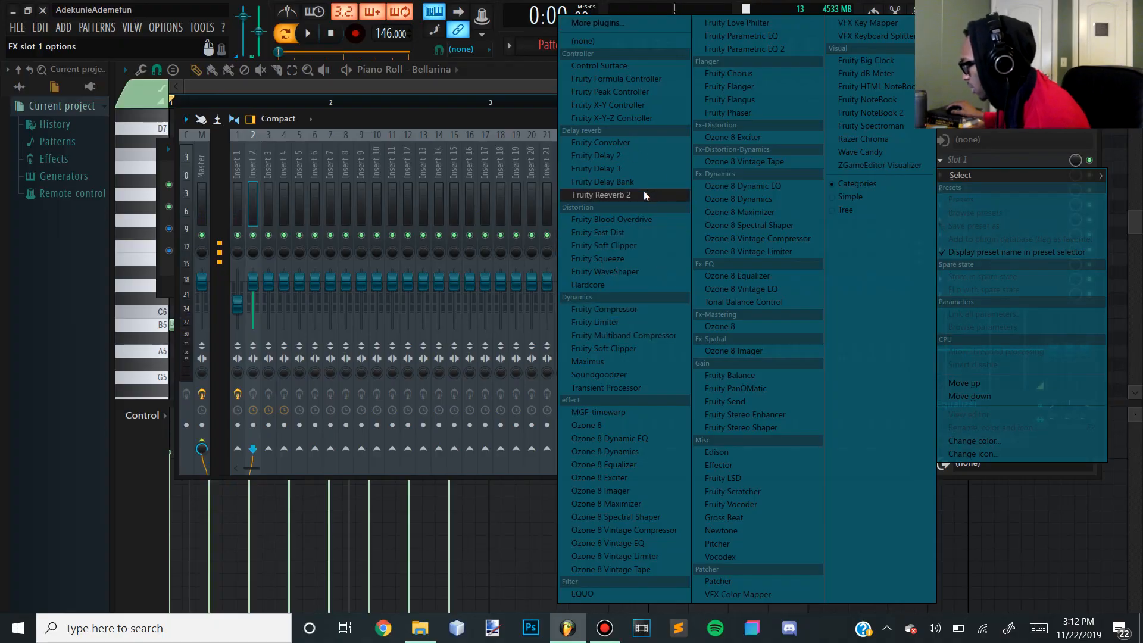
Load Fruity Reeverb 2 in slot 1 of Insert 2 and lower its dry level slightly during playback.
{"action": "left_click", "coordinate": [645, 196]}
{"action": "key", "text": "space"}
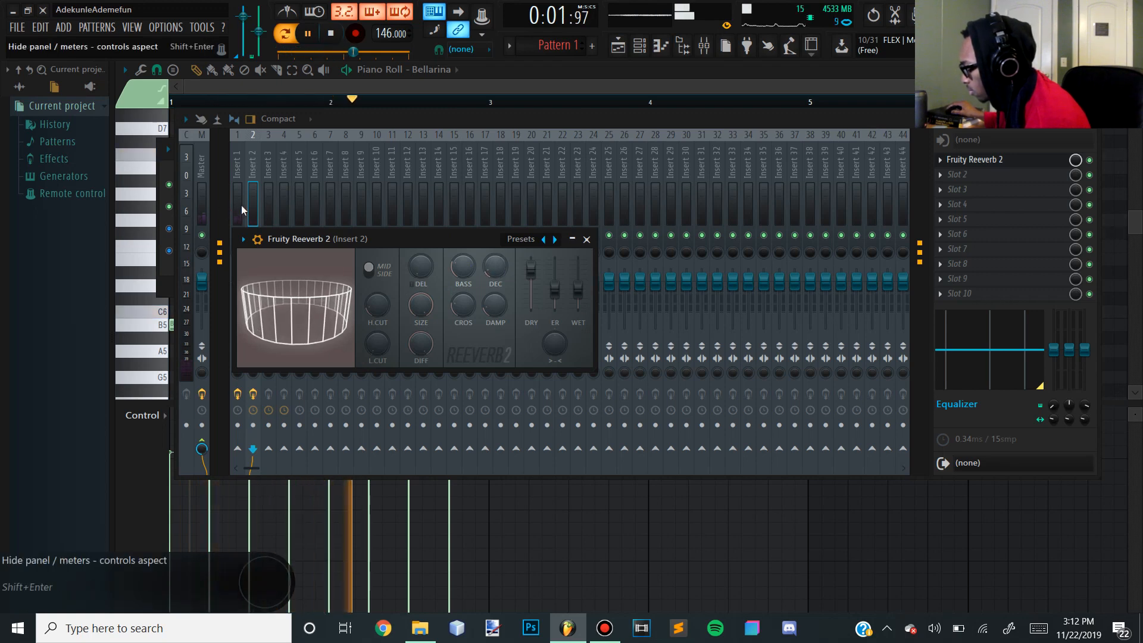
{"action": "left_click_drag", "start_coordinate": [537, 272], "coordinate": [538, 275]}
{"action": "left_click", "coordinate": [248, 191]}
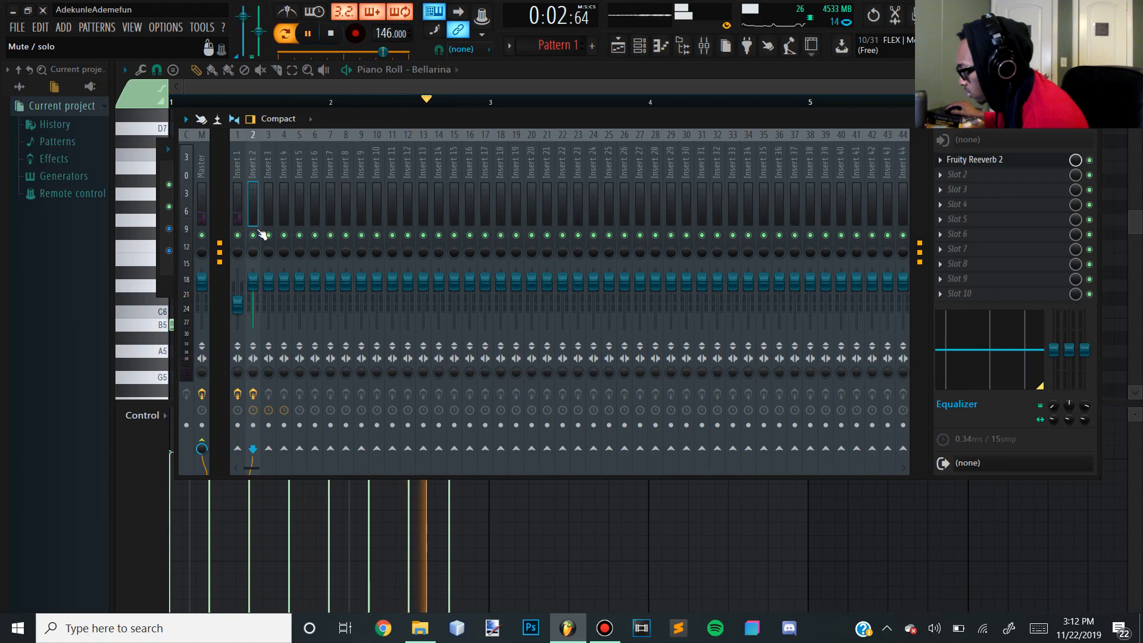
Load Gross Beat in slot 2 of Insert 2 with the Momentary preset and play the pattern.
{"action": "left_click", "coordinate": [998, 173]}
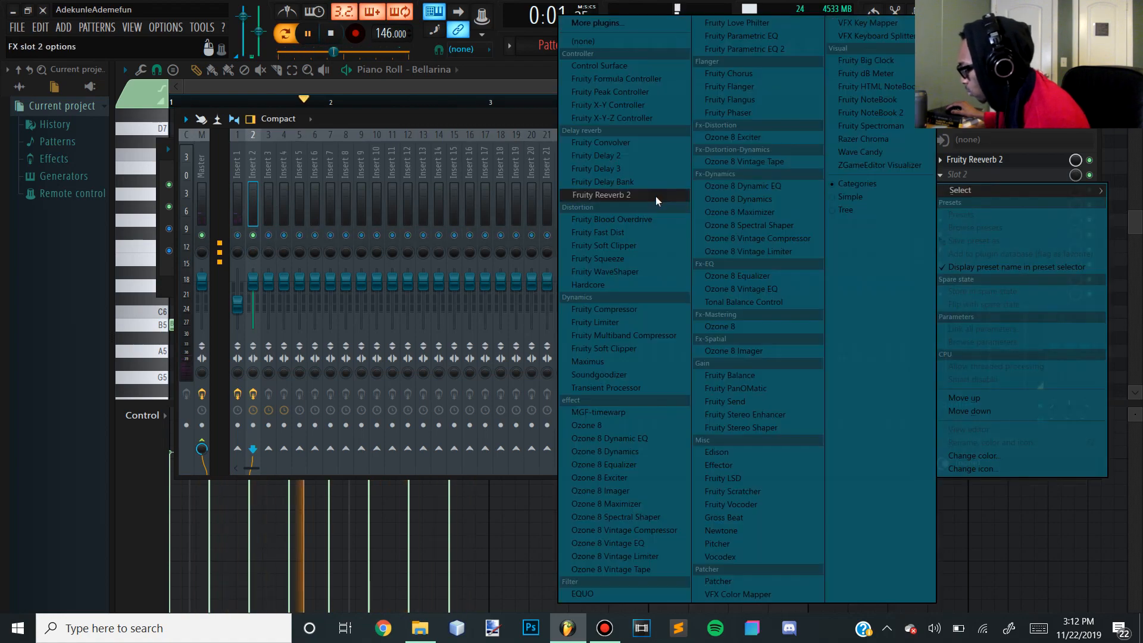
{"action": "left_click", "coordinate": [719, 517]}
{"action": "left_click", "coordinate": [786, 258]}
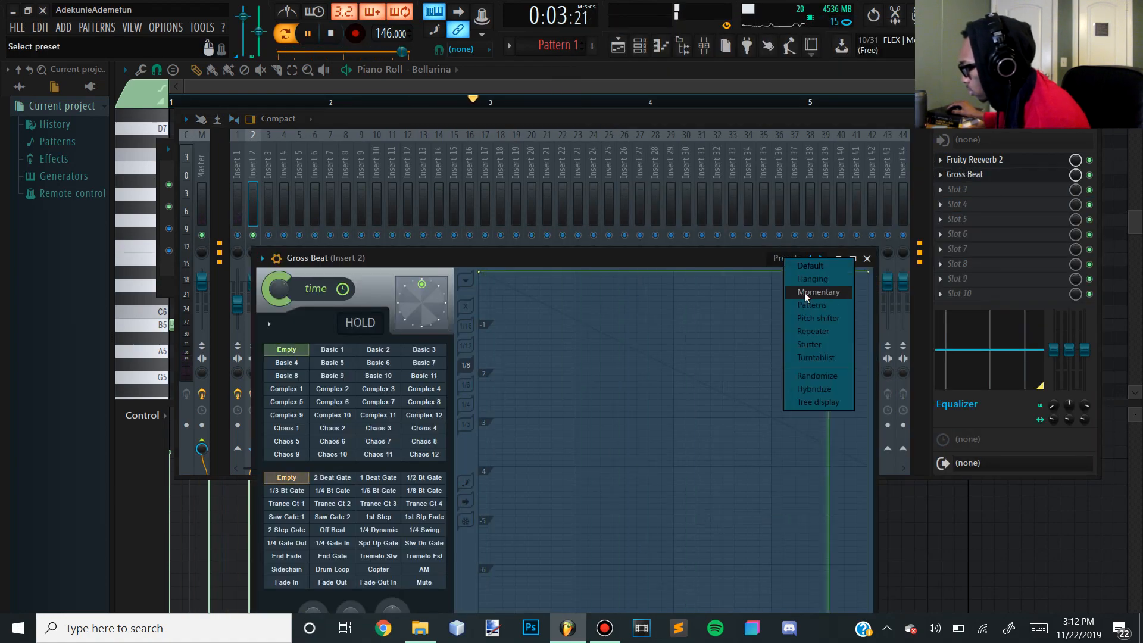
{"action": "left_click", "coordinate": [805, 296]}
{"action": "key", "text": "space"}
{"action": "key", "text": "space"}
{"action": "left_click", "coordinate": [430, 116]}
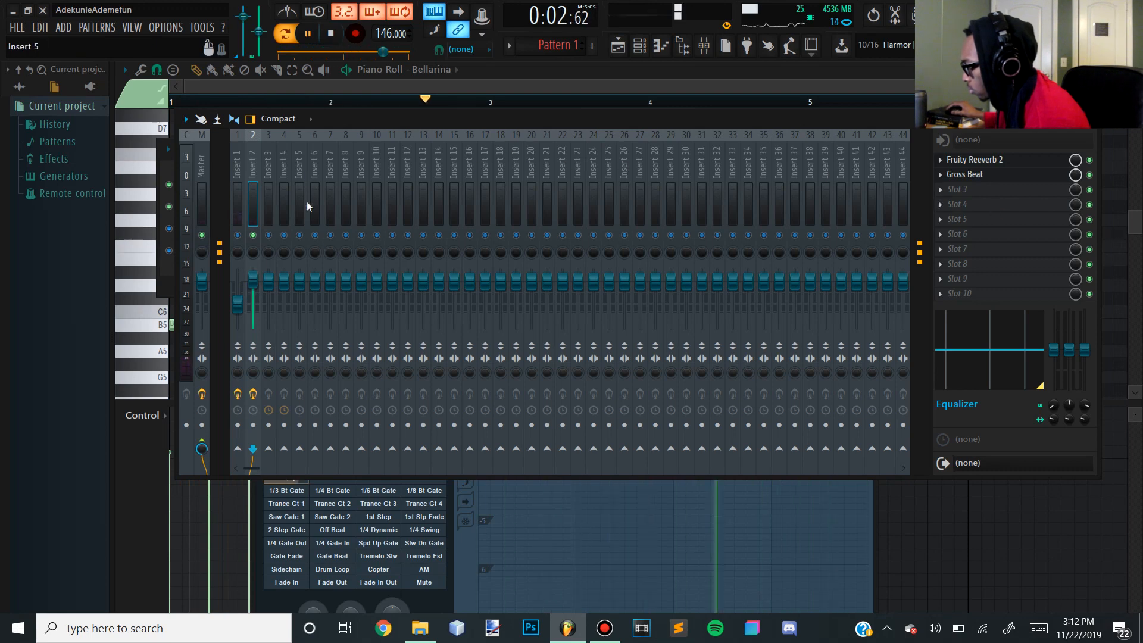
Balance the mixer volumes of Insert 1 and Insert 2, lowering Insert 1 to about 35% (-17.7 dB).
{"action": "left_click_drag", "start_coordinate": [257, 276], "coordinate": [253, 266]}
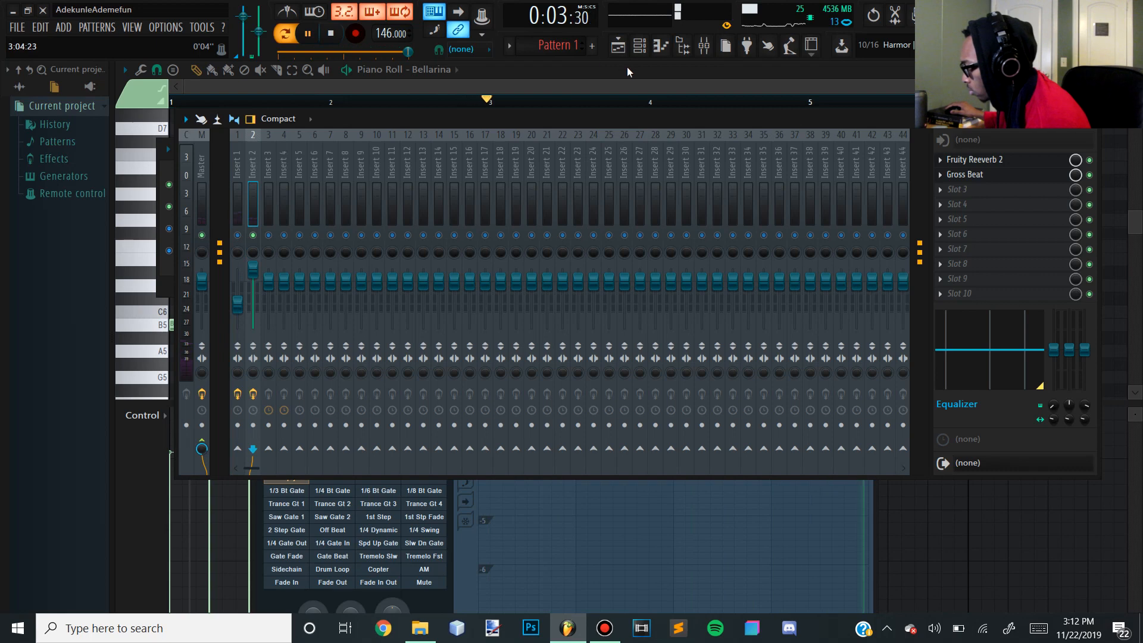
{"action": "key", "text": "F9"}
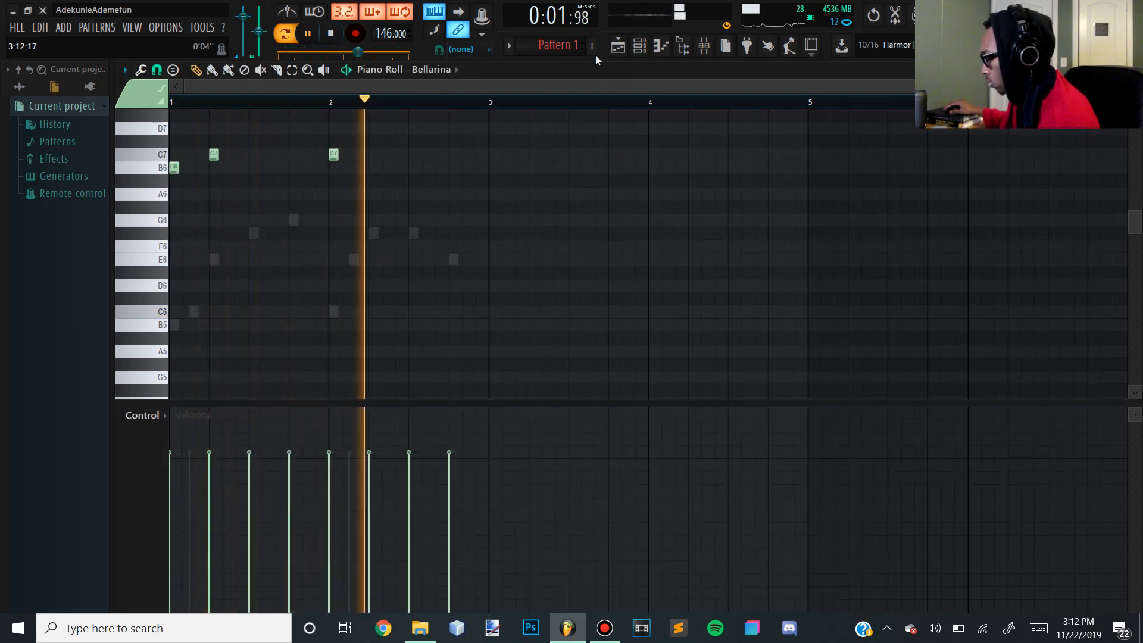
{"action": "left_click", "coordinate": [704, 47]}
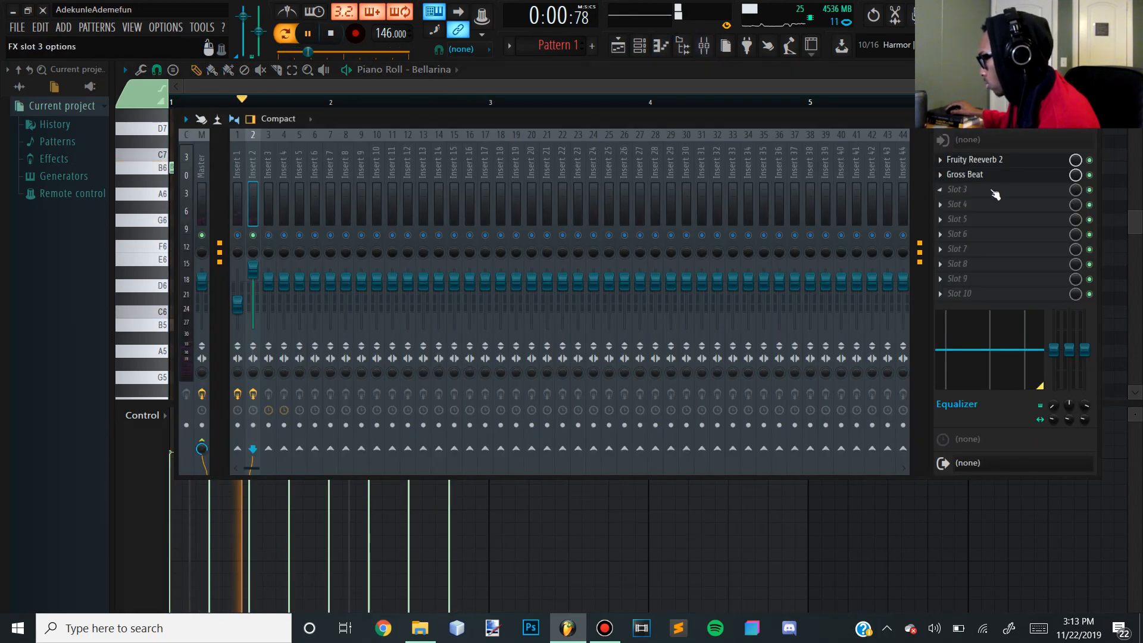
{"action": "left_click", "coordinate": [241, 305]}
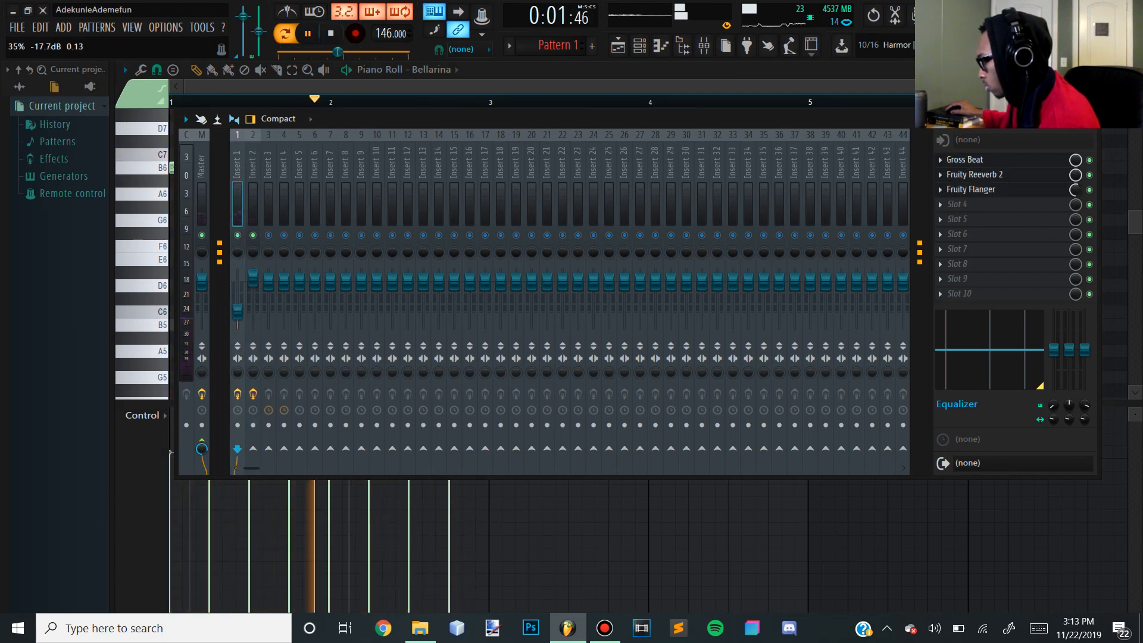
{"action": "left_click", "coordinate": [251, 281]}
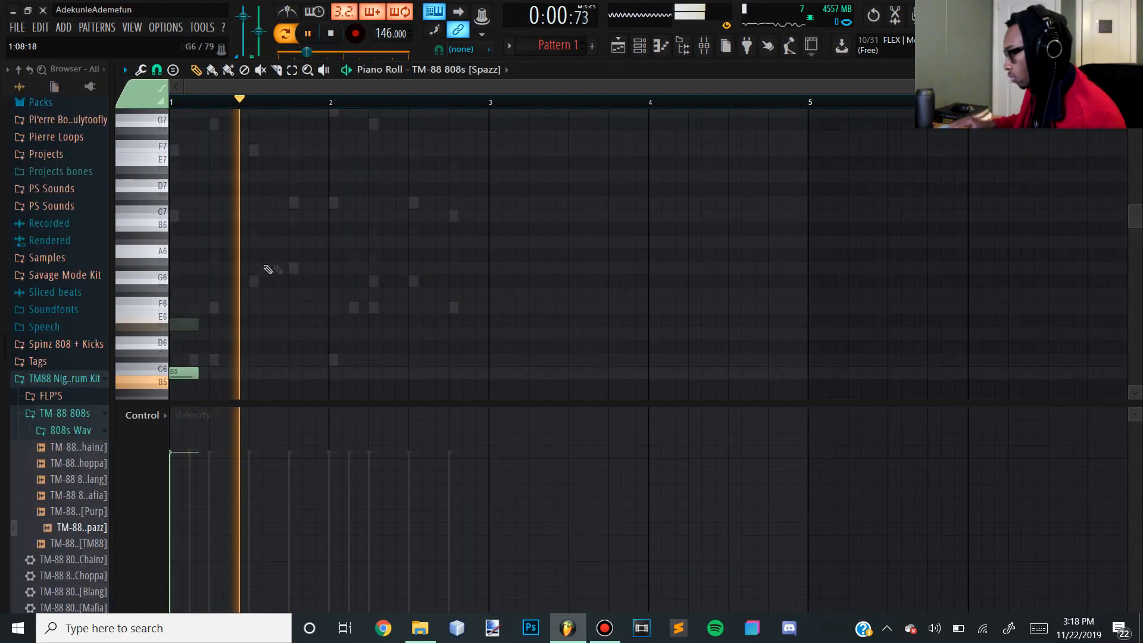
Add a second TM-88 808 note at step 9 of bar 1 on E6, following the opening B5 note.
{"action": "key", "text": "space"}
{"action": "scroll", "coordinate": [273, 269], "scroll_direction": "up", "scroll_amount": 3}
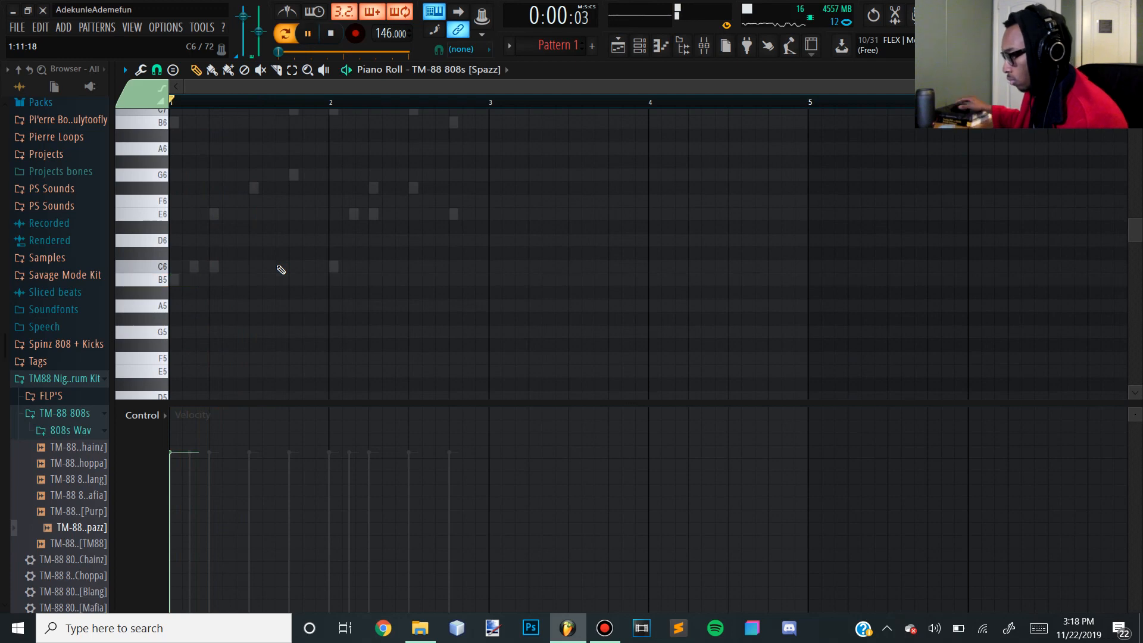
{"action": "scroll", "coordinate": [285, 279], "scroll_direction": "down", "scroll_amount": 5}
{"action": "key", "text": "space"}
{"action": "left_click", "coordinate": [222, 241]}
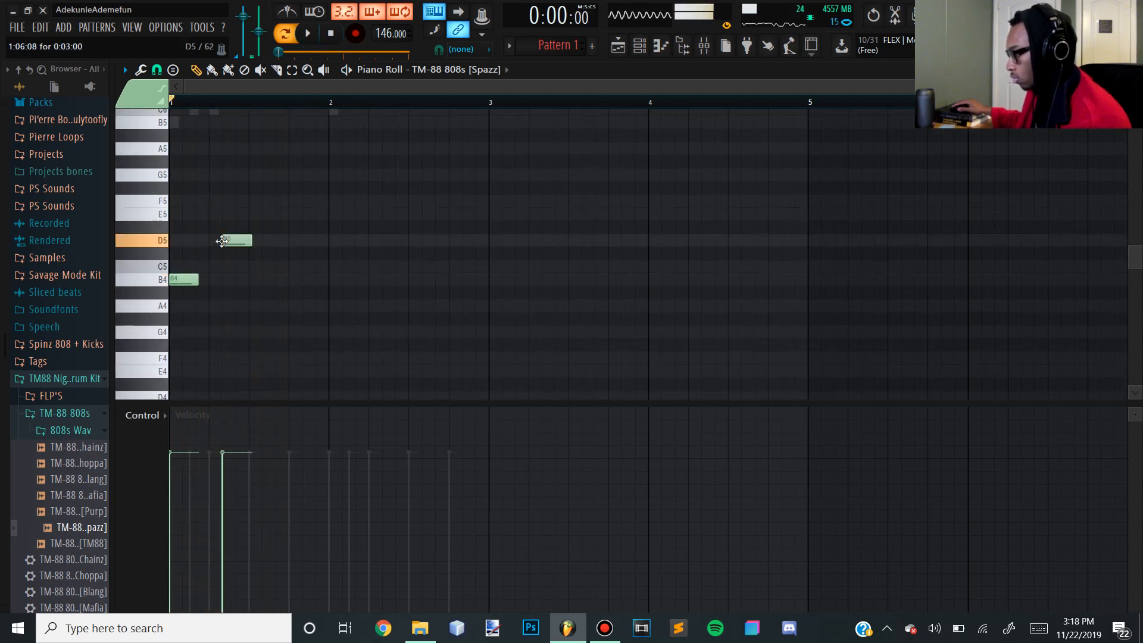
{"action": "left_click_drag", "start_coordinate": [211, 223], "coordinate": [249, 233]}
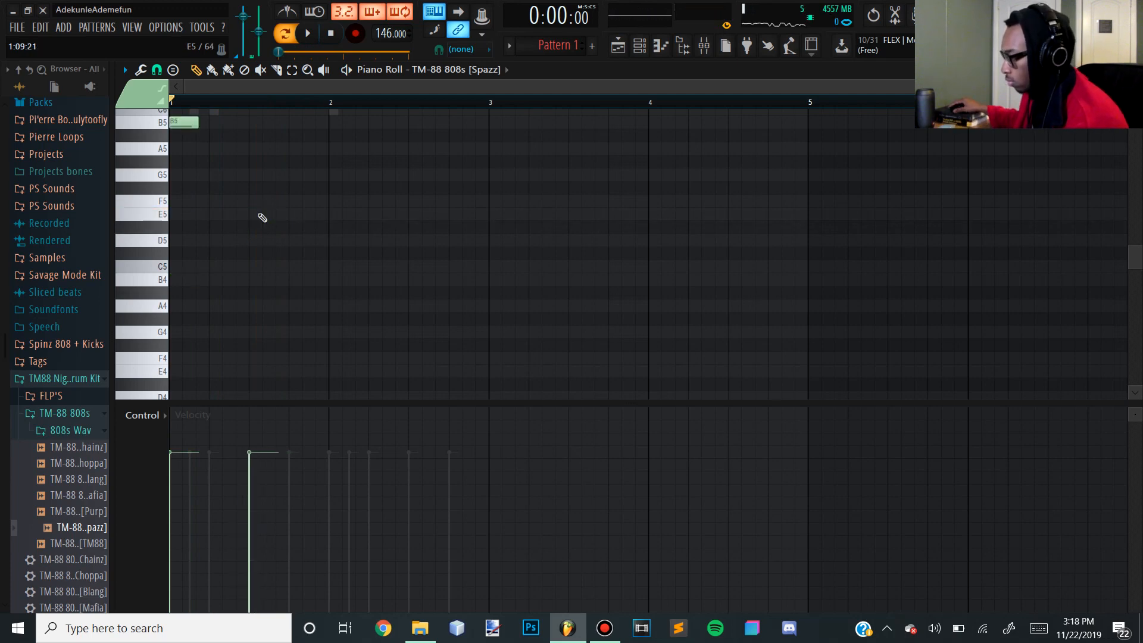
{"action": "scroll", "coordinate": [262, 218], "scroll_direction": "up", "scroll_amount": 5}
{"action": "key", "text": "space"}
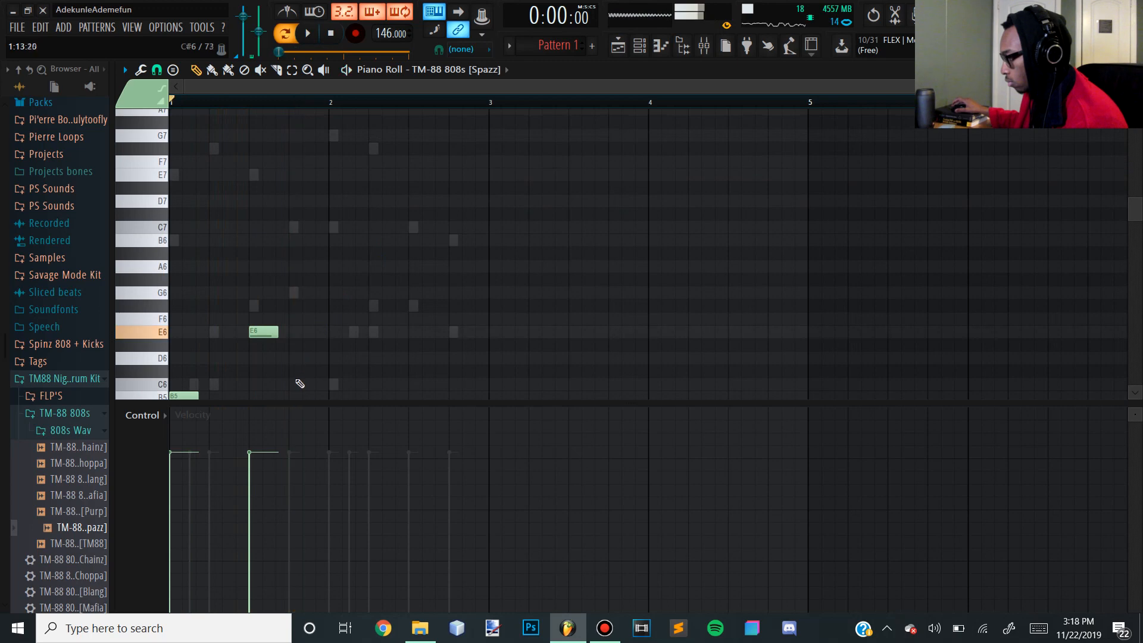
Add three D#5 808 notes at step 13 of bar 1 and steps 5 and 11 of bar 2.
{"action": "scroll", "coordinate": [331, 258], "scroll_direction": "down", "scroll_amount": 3}
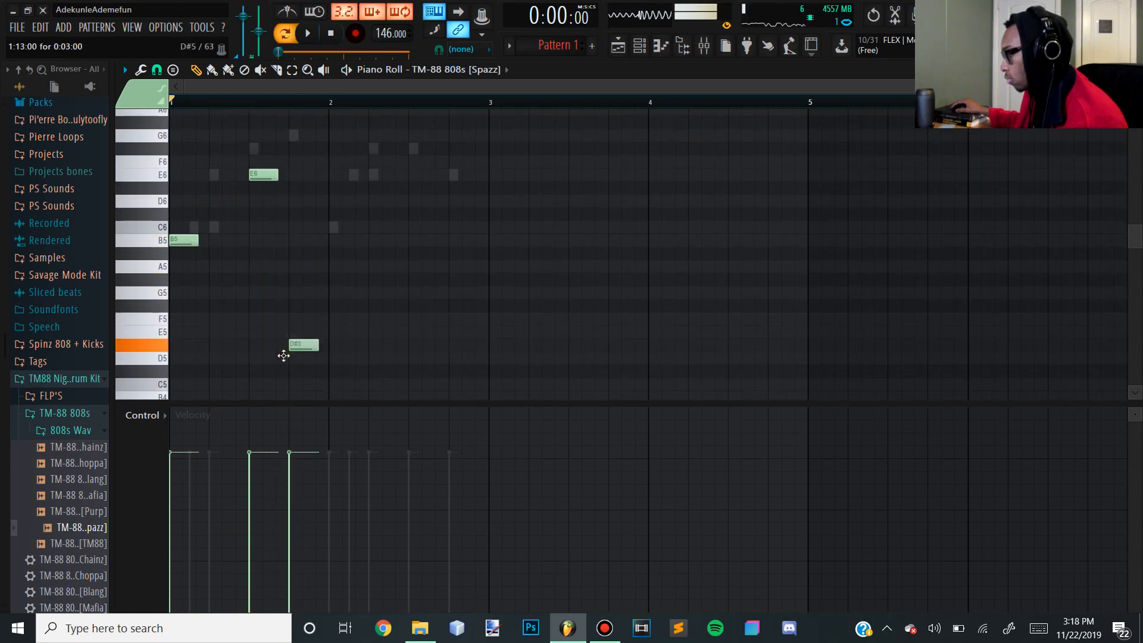
{"action": "left_click_drag", "start_coordinate": [284, 357], "coordinate": [290, 357]}
{"action": "key", "text": "space"}
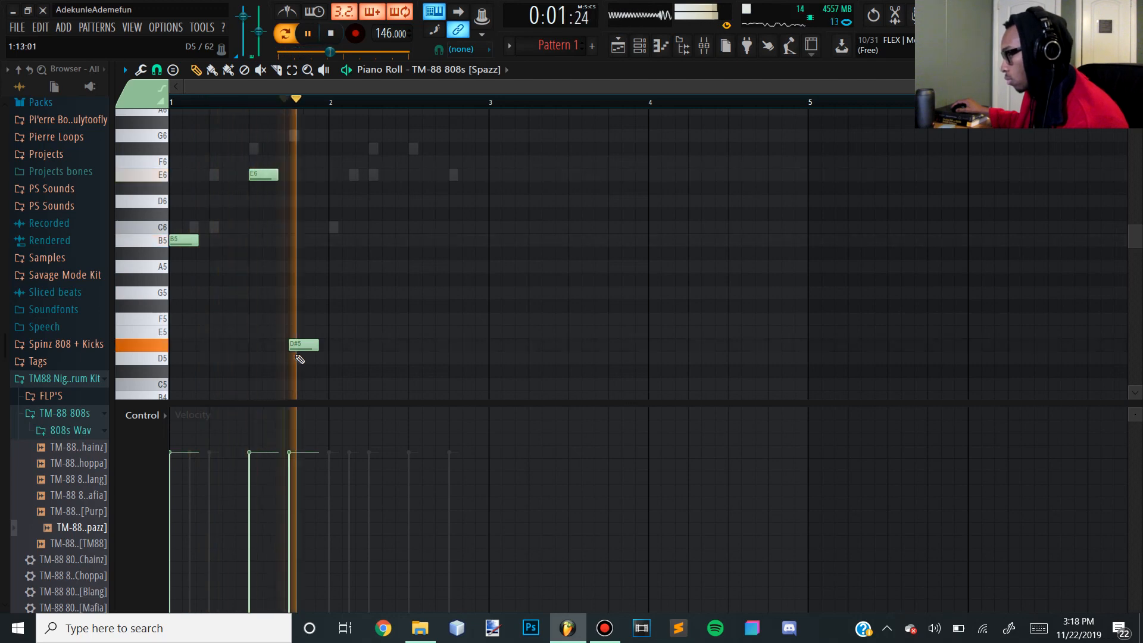
{"action": "key", "text": "space"}
{"action": "left_click", "coordinate": [377, 348]}
{"action": "left_click_drag", "start_coordinate": [372, 348], "coordinate": [364, 348]}
{"action": "key", "text": "space"}
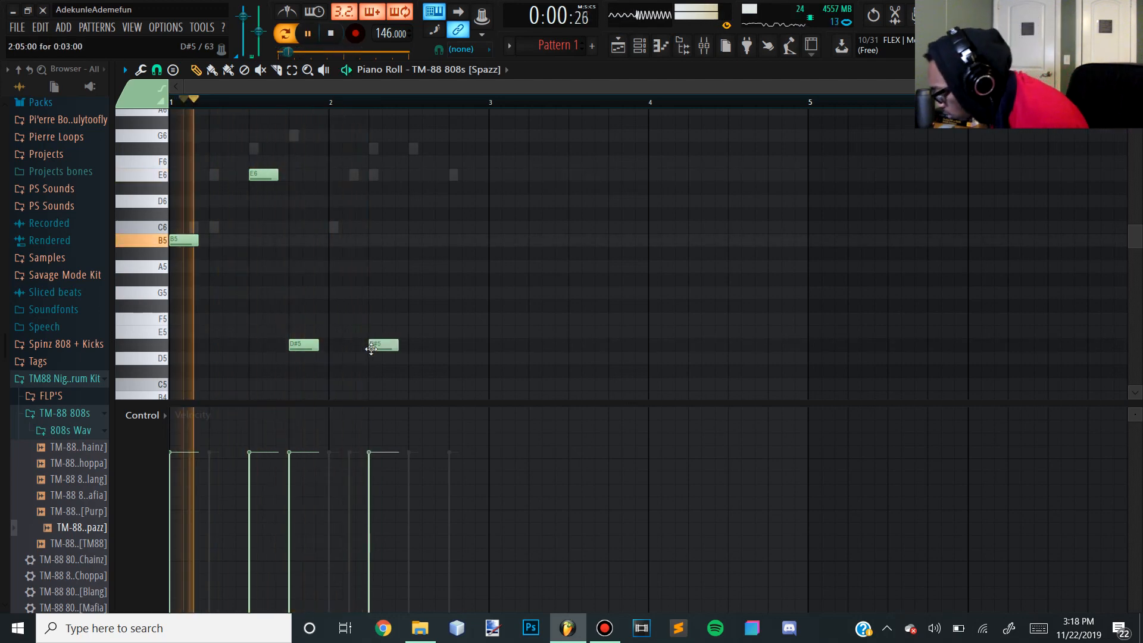
{"action": "left_click", "coordinate": [430, 347]}
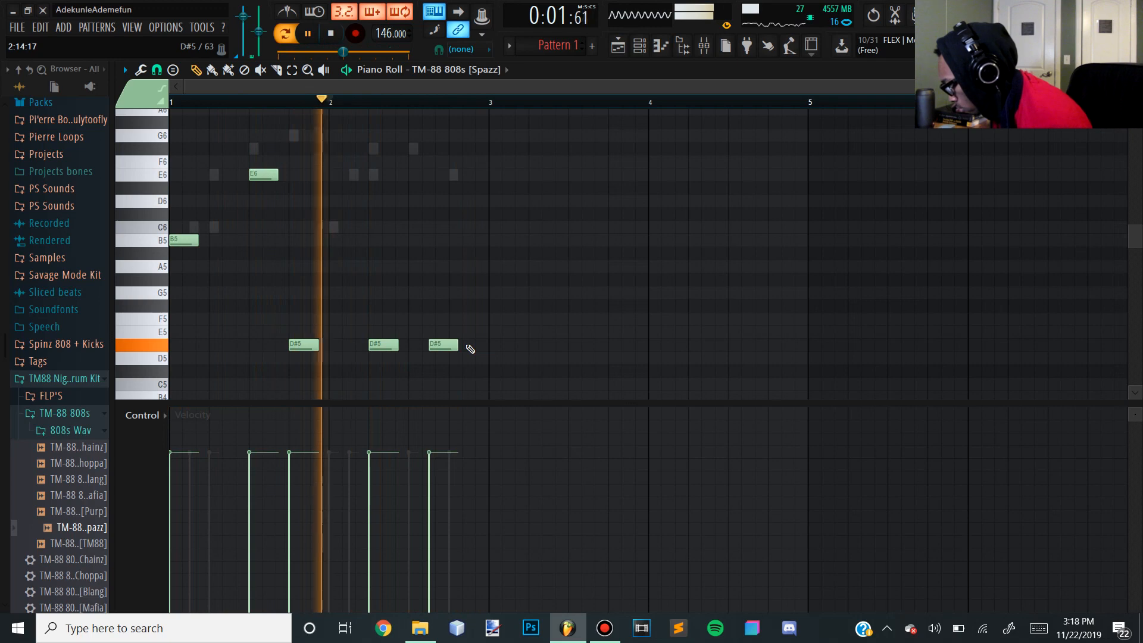
Try the 808's E6 note an octave lower on E5 during playback, and move it back up.
{"action": "left_click", "coordinate": [639, 46]}
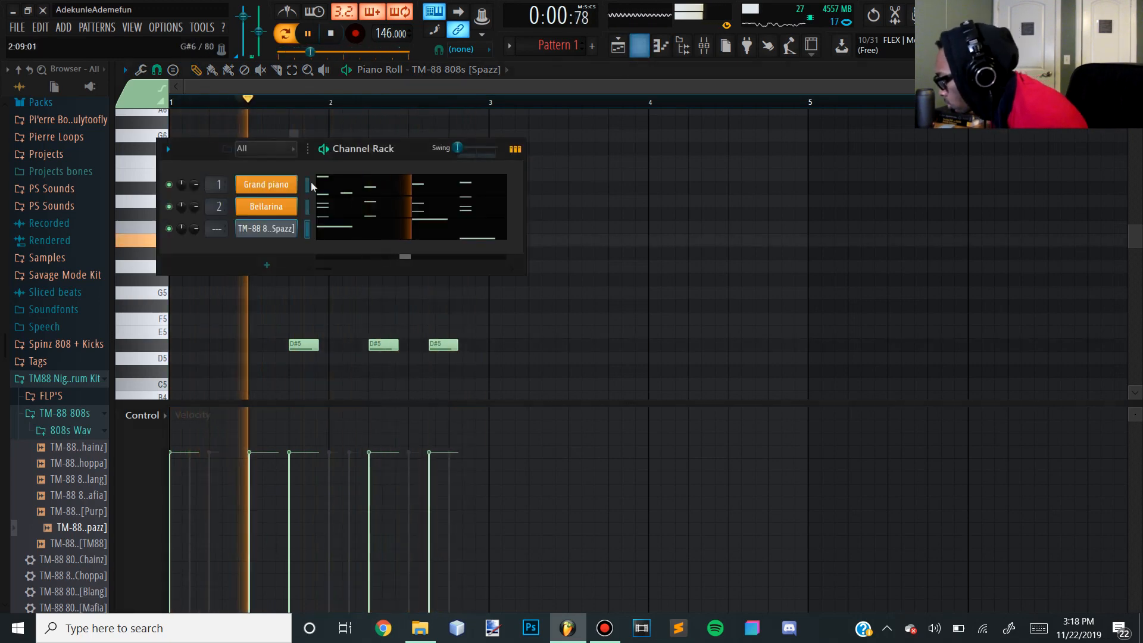
{"action": "left_click", "coordinate": [344, 86]}
{"action": "left_click_drag", "start_coordinate": [248, 158], "coordinate": [271, 195]}
{"action": "key", "text": "ctrl+Down"}
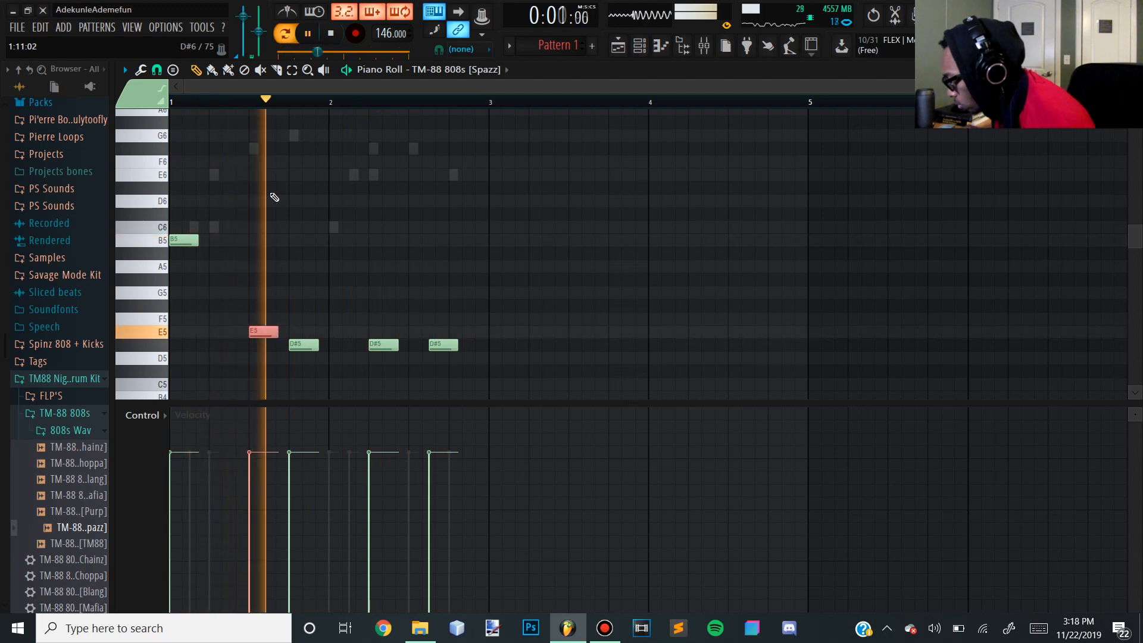
{"action": "key", "text": "ctrl+Up"}
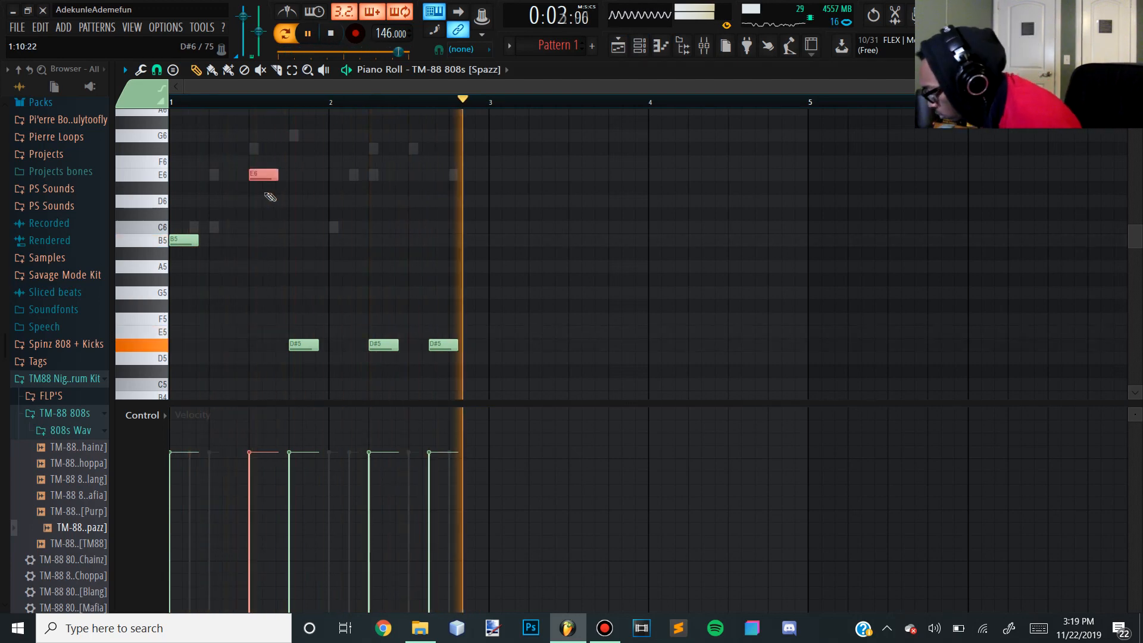
Try the 808 note at step 9 of bar 1 on C6 during playback, and raise it back to E6.
{"action": "key", "text": "space"}
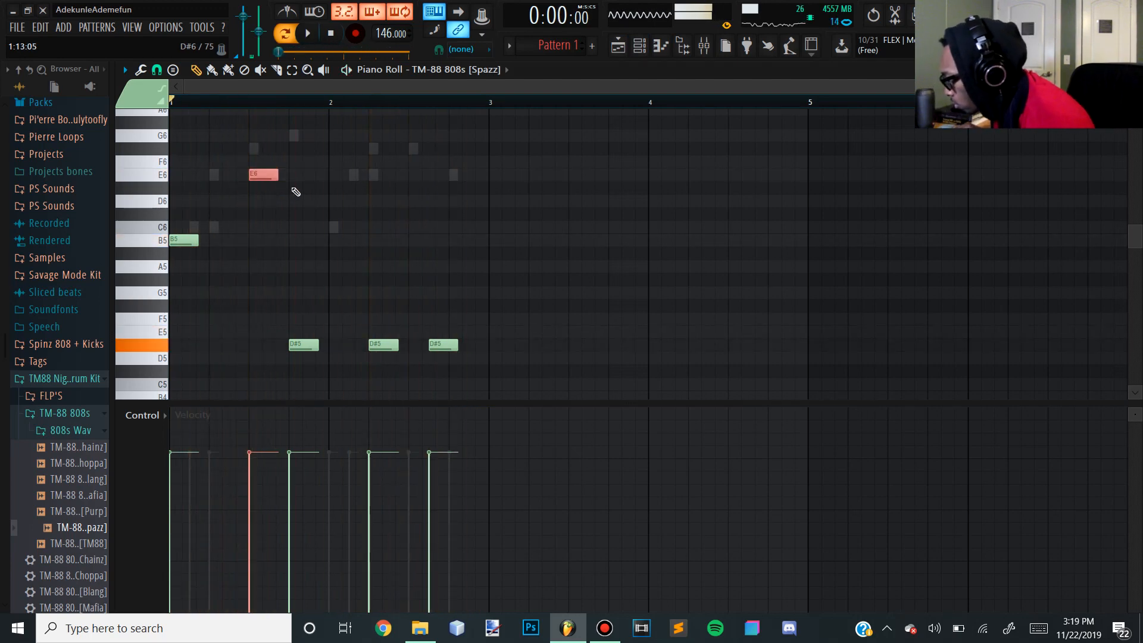
{"action": "key", "text": "space"}
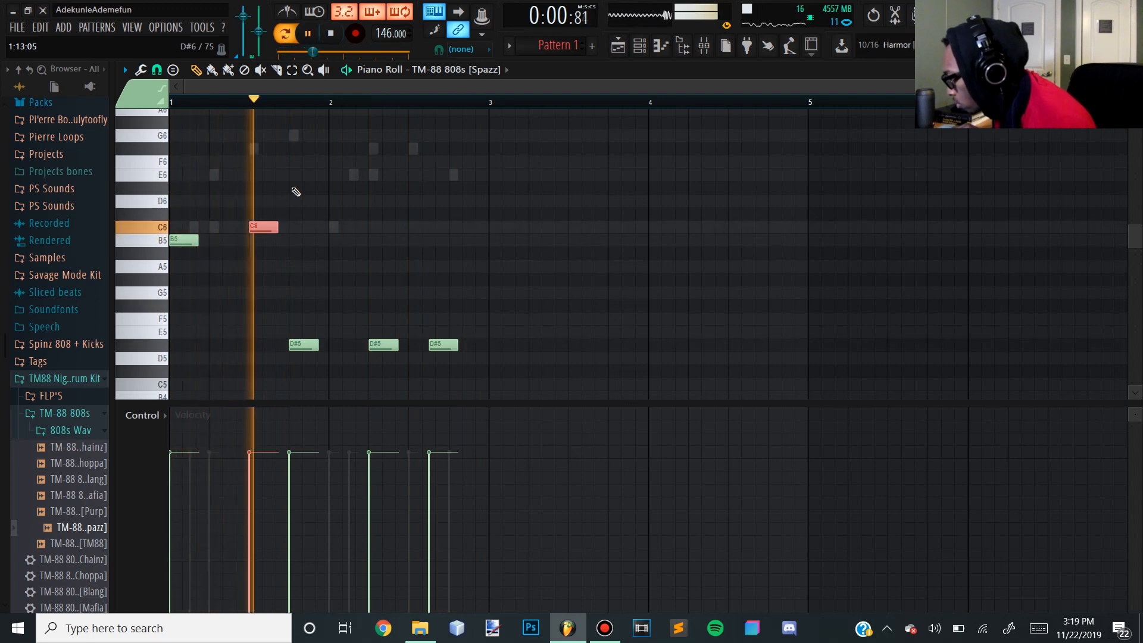
{"action": "key", "text": "Up"}
{"action": "key", "text": "Up"}
{"action": "key", "text": "Up"}
{"action": "key", "text": "Up"}
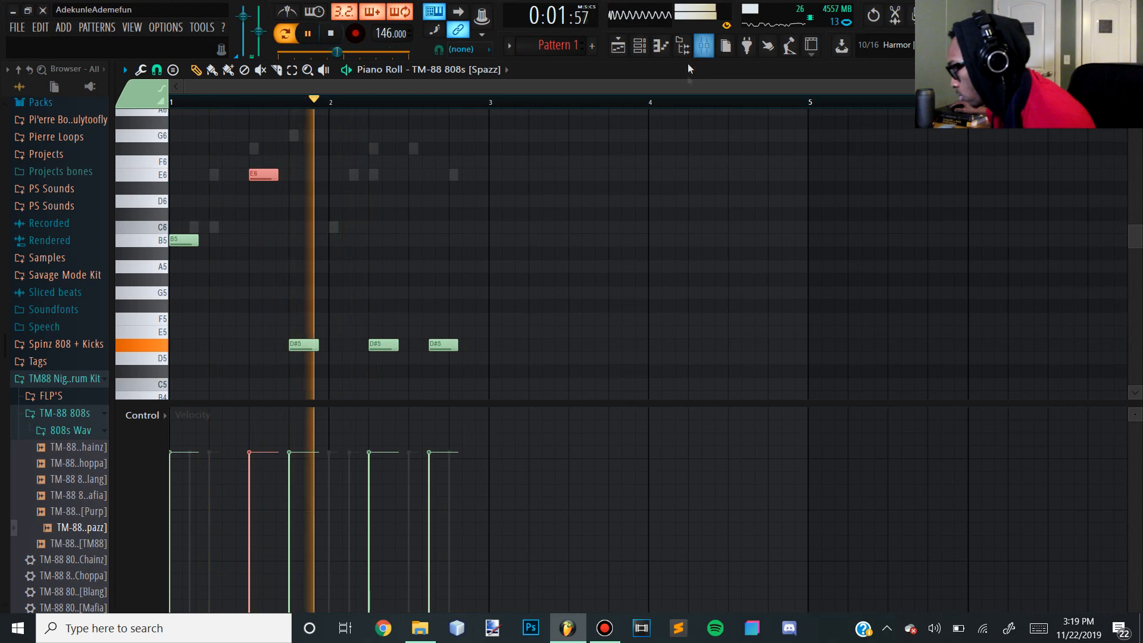
Duplicate the whole two-bar 808 pattern so the copy starts at bar 3.
{"action": "left_click", "coordinate": [661, 46]}
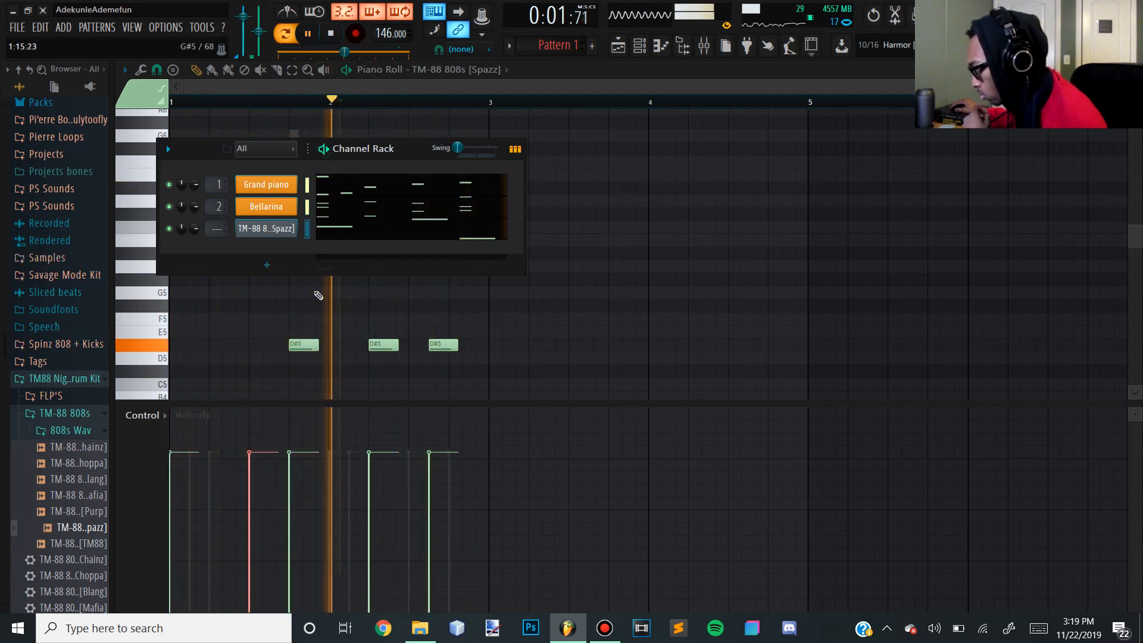
{"action": "left_click", "coordinate": [294, 85]}
{"action": "key", "text": "space"}
{"action": "left_click_drag", "start_coordinate": [524, 376], "coordinate": [22, 122]}
{"action": "left_click_drag", "start_coordinate": [174, 243], "coordinate": [496, 261]}
{"action": "left_click", "coordinate": [538, 227], "text": "ctrl"}
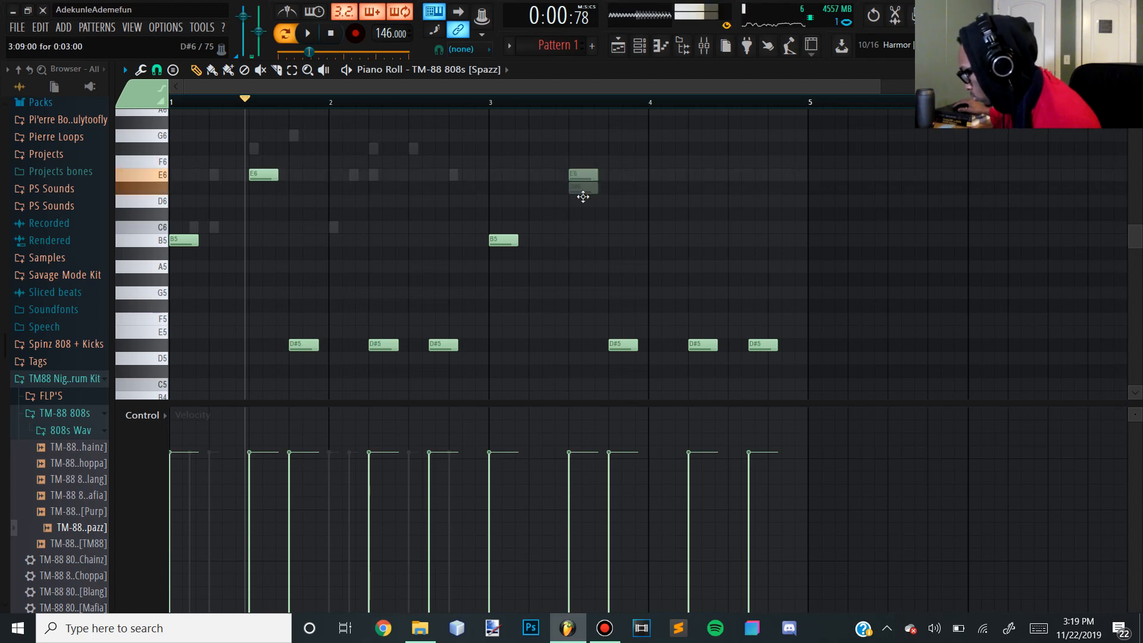
Lower the pitch of the copied E6 808 note at step 9 of bar 3 and play the pattern.
{"action": "left_click_drag", "start_coordinate": [582, 197], "coordinate": [582, 243]}
{"action": "mouse_move", "coordinate": [581, 337]}
{"action": "left_mouse_down"}
{"action": "mouse_move", "coordinate": [581, 359]}
{"action": "mouse_move", "coordinate": [581, 345]}
{"action": "left_mouse_up"}
{"action": "key", "text": "space"}
{"action": "key", "text": "space"}
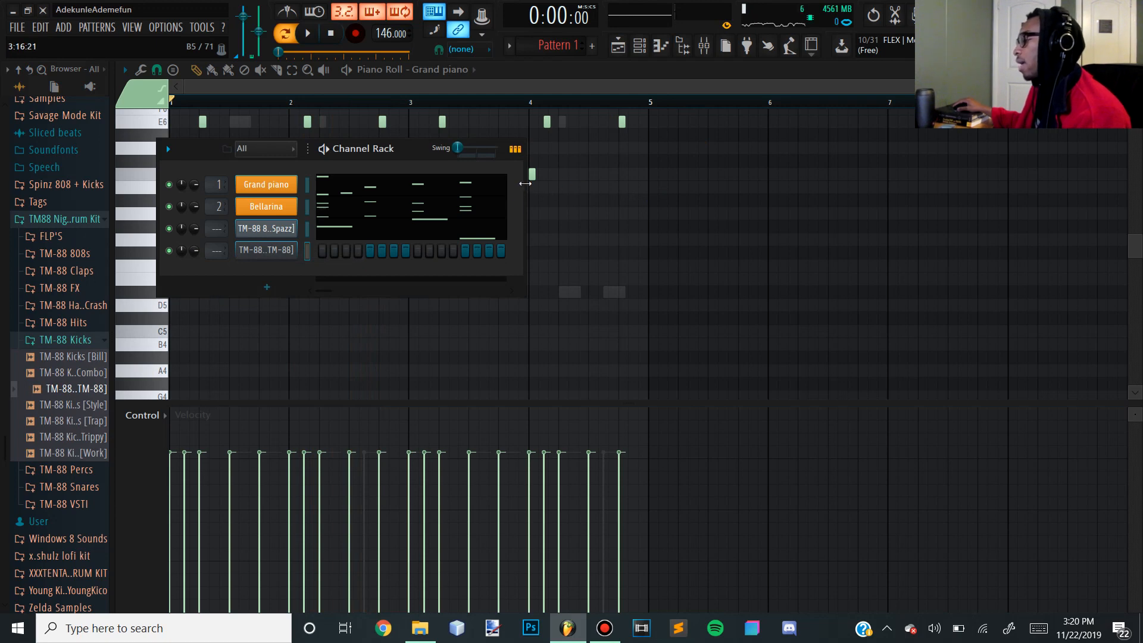
Widen the Channel rack to show more sequencer steps.
{"action": "left_click_drag", "start_coordinate": [525, 183], "coordinate": [1095, 183]}
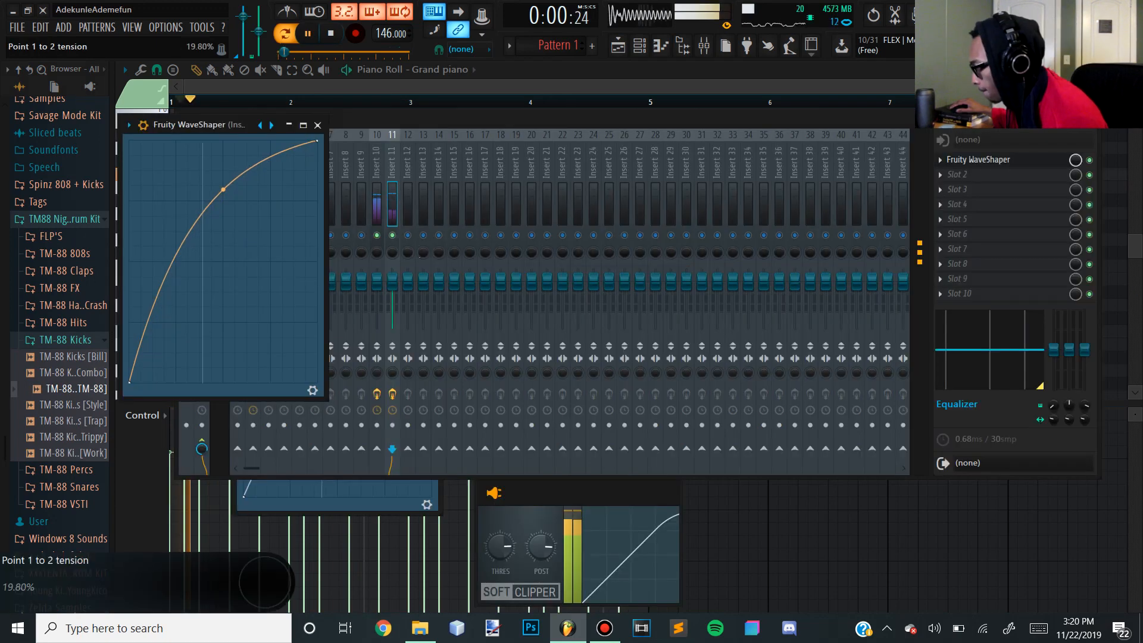
Reduce the curve tension of Insert 11's Fruity WaveShaper to 17.40%.
{"action": "left_click_drag", "start_coordinate": [222, 189], "coordinate": [222, 196]}
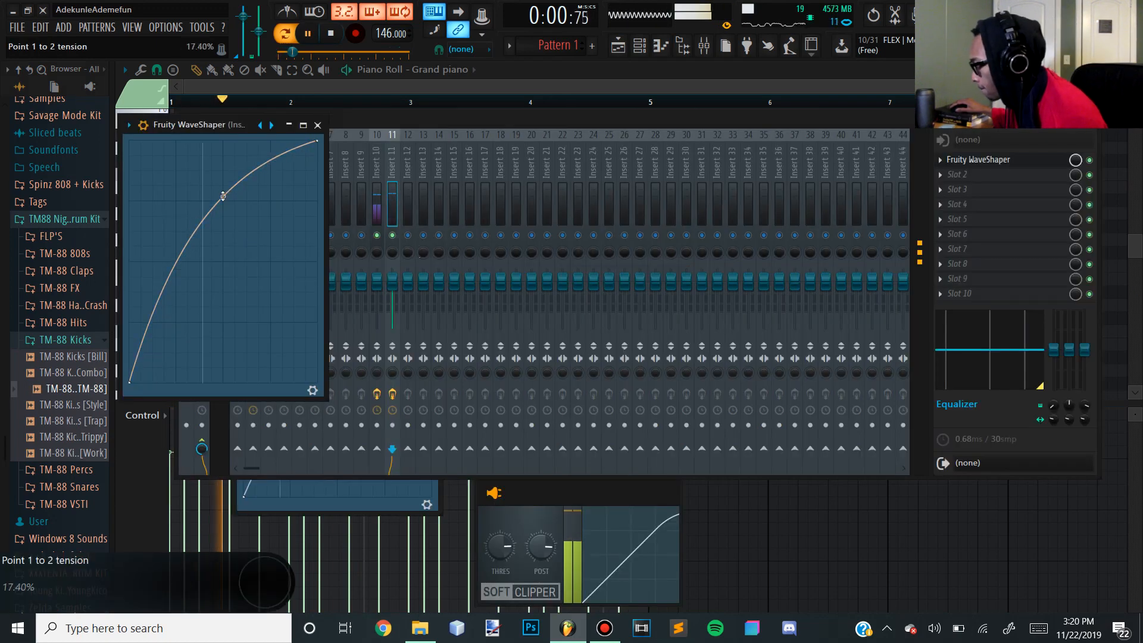
Add TM-88 kick hits at steps 9, 13, 21 and 27 in the step sequencer while the pattern plays.
{"action": "key", "text": "space"}
{"action": "left_click", "coordinate": [639, 45]}
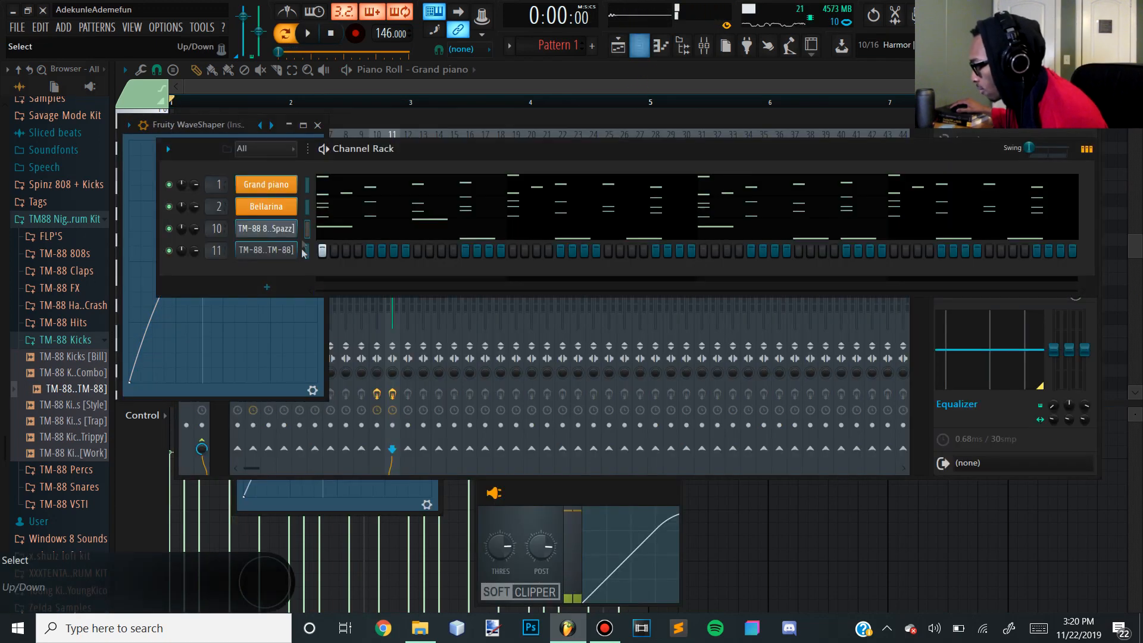
{"action": "left_click", "coordinate": [393, 250]}
{"action": "key", "text": "space"}
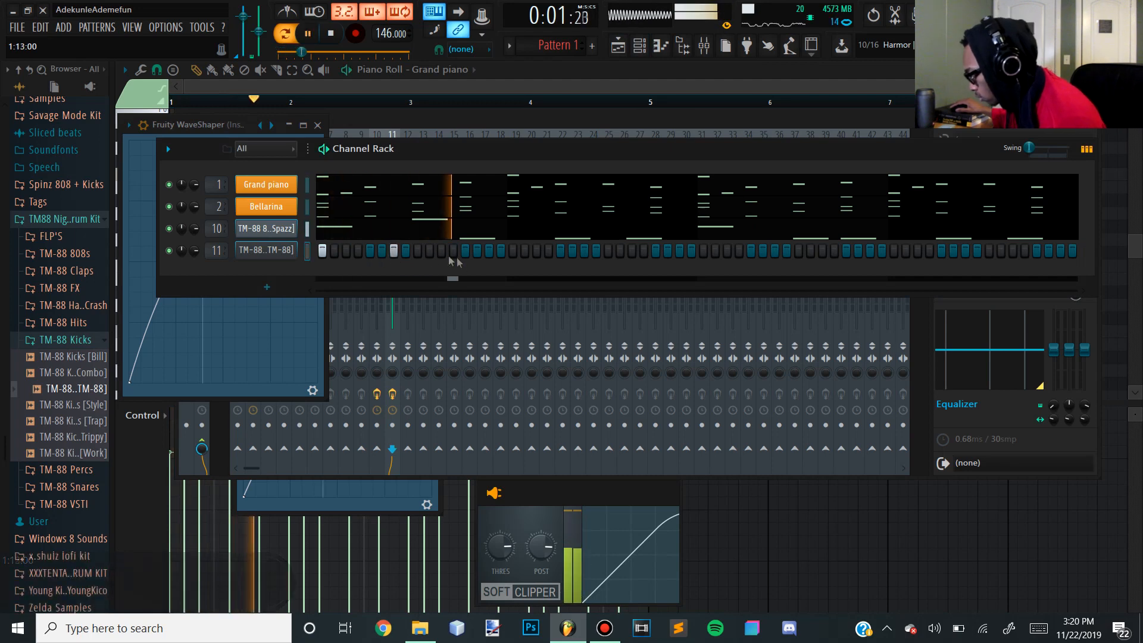
{"action": "left_click", "coordinate": [417, 251]}
{"action": "left_click", "coordinate": [465, 251]}
{"action": "left_click", "coordinate": [394, 250]}
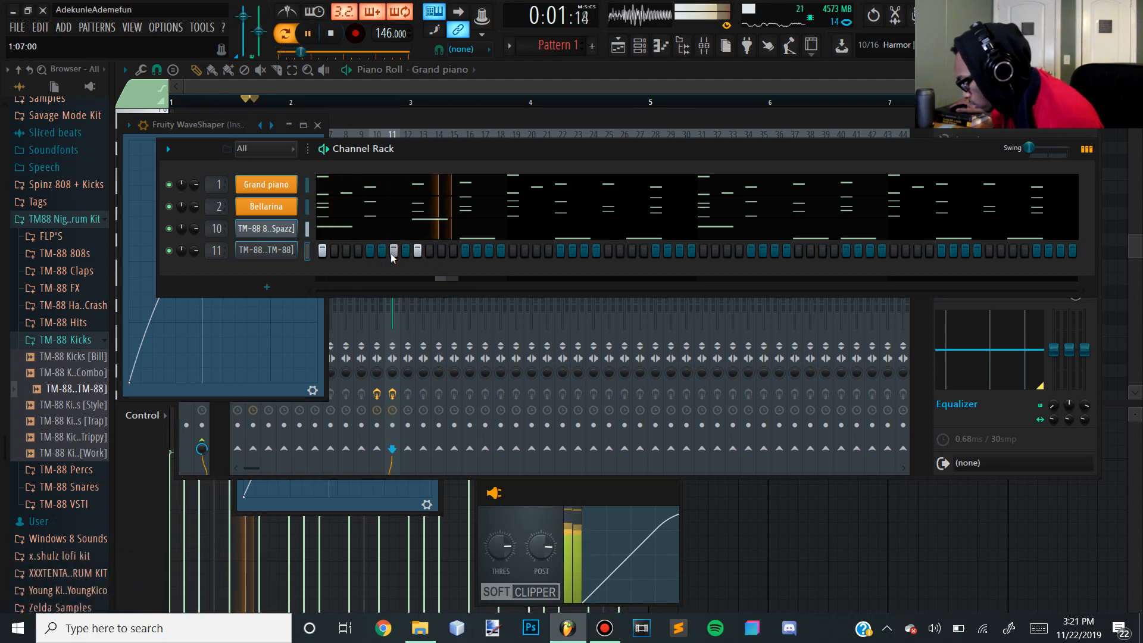
{"action": "left_click", "coordinate": [561, 251]}
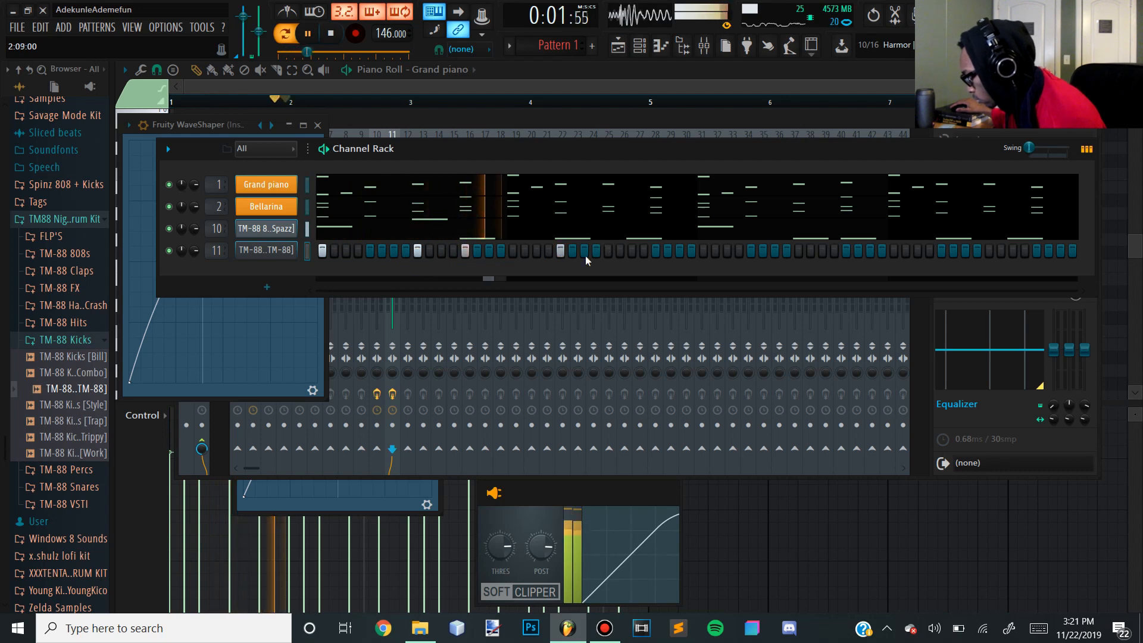
{"action": "left_click", "coordinate": [632, 251]}
Continue the TM-88 kick pattern through bars 3 and 4 with hits at steps 33, 41, 53 and 59.
{"action": "left_click", "coordinate": [703, 251]}
{"action": "left_click", "coordinate": [810, 251]}
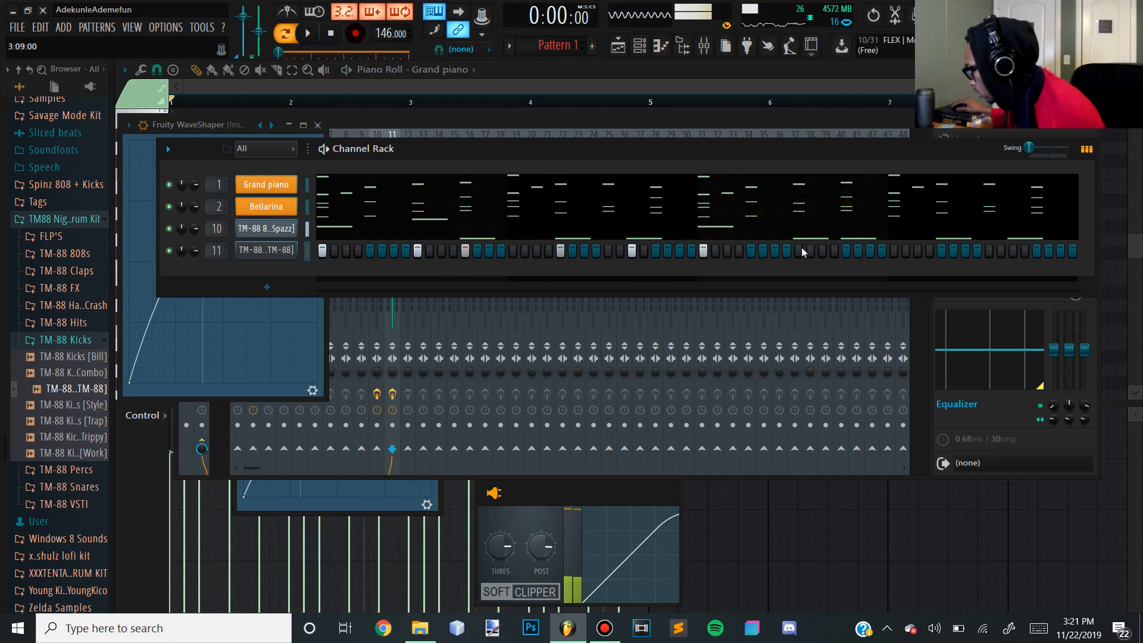
{"action": "key", "text": "space"}
{"action": "left_click", "coordinate": [1013, 250]}
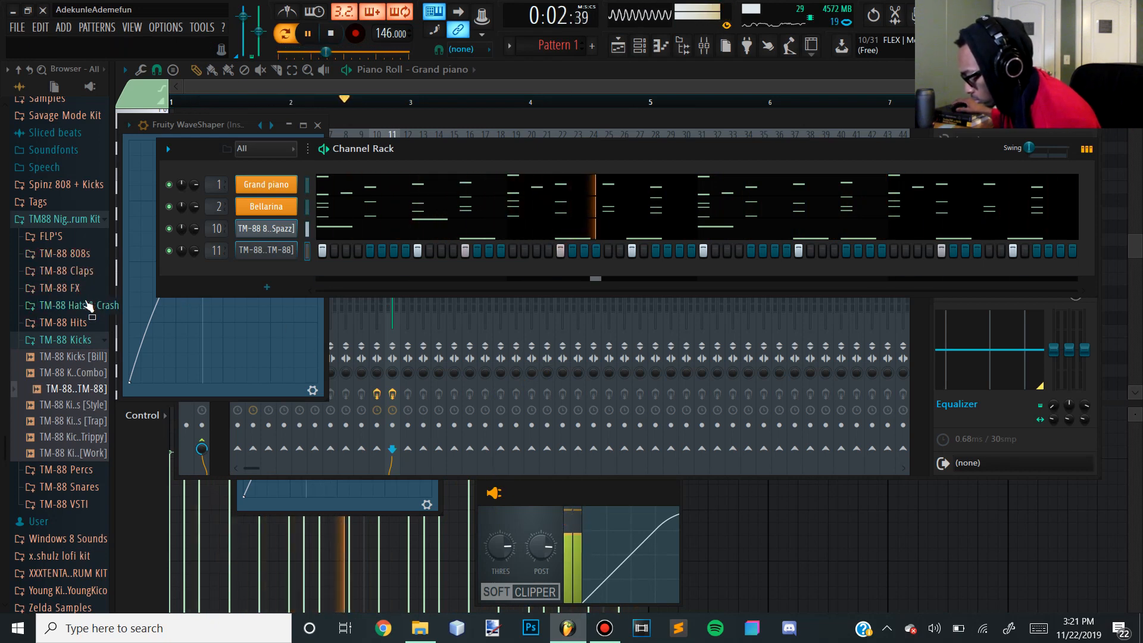
Find the Savage Mode Kit among the sample folders and load its Bad Guy Hit sample into a new channel.
{"action": "scroll", "coordinate": [84, 250], "scroll_direction": "up", "scroll_amount": 2}
{"action": "scroll", "coordinate": [78, 358], "scroll_direction": "up", "scroll_amount": 12}
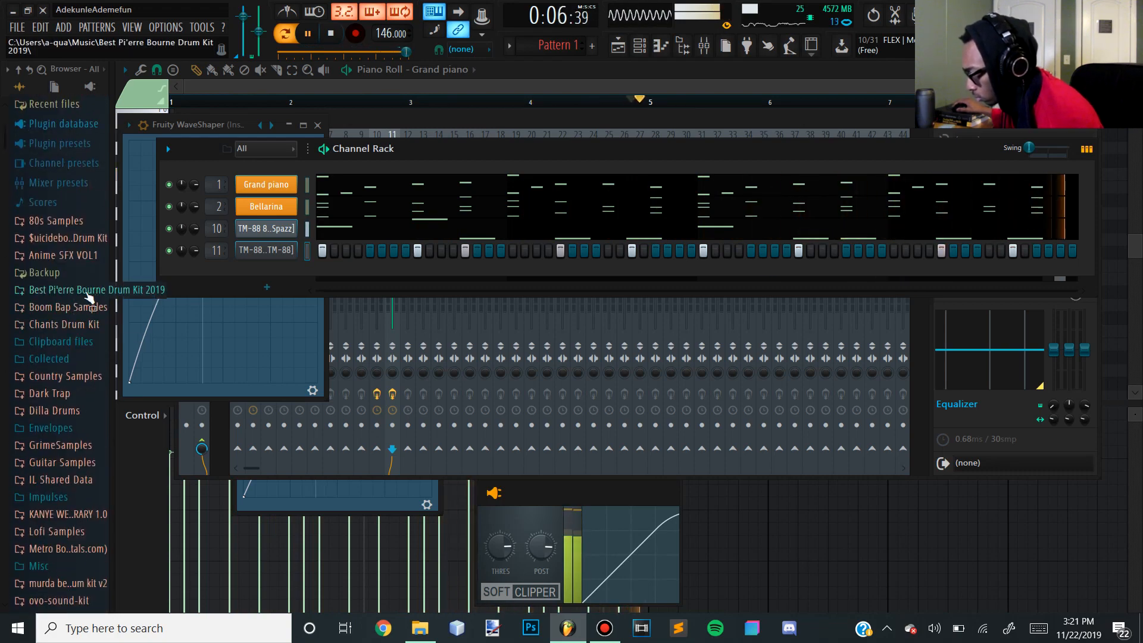
{"action": "scroll", "coordinate": [76, 302], "scroll_direction": "down", "scroll_amount": 8}
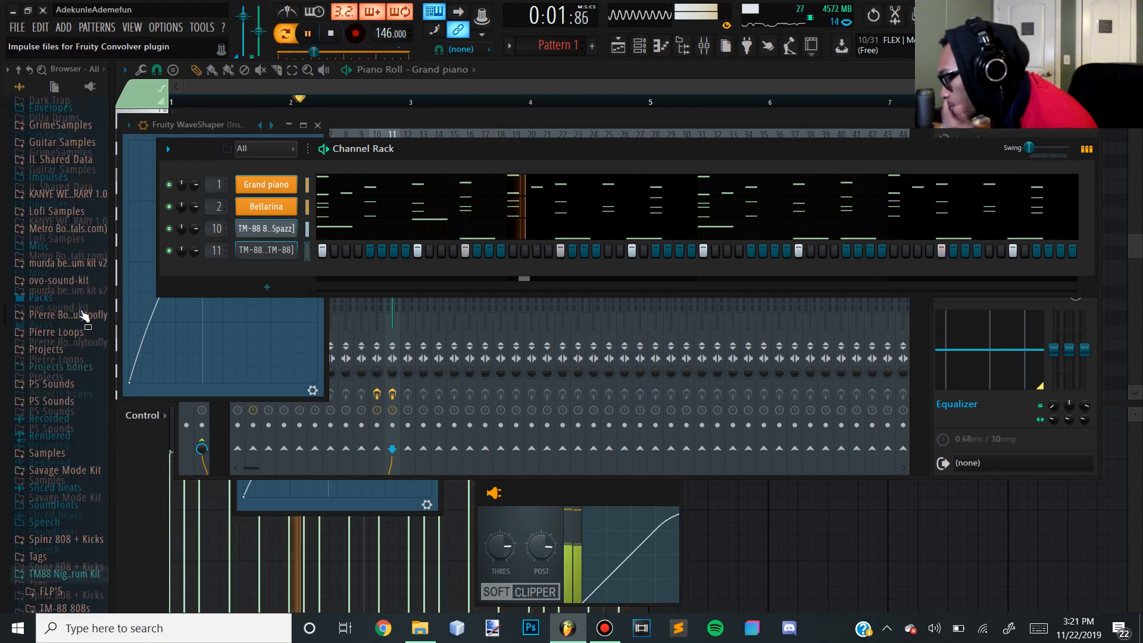
{"action": "left_click", "coordinate": [77, 405]}
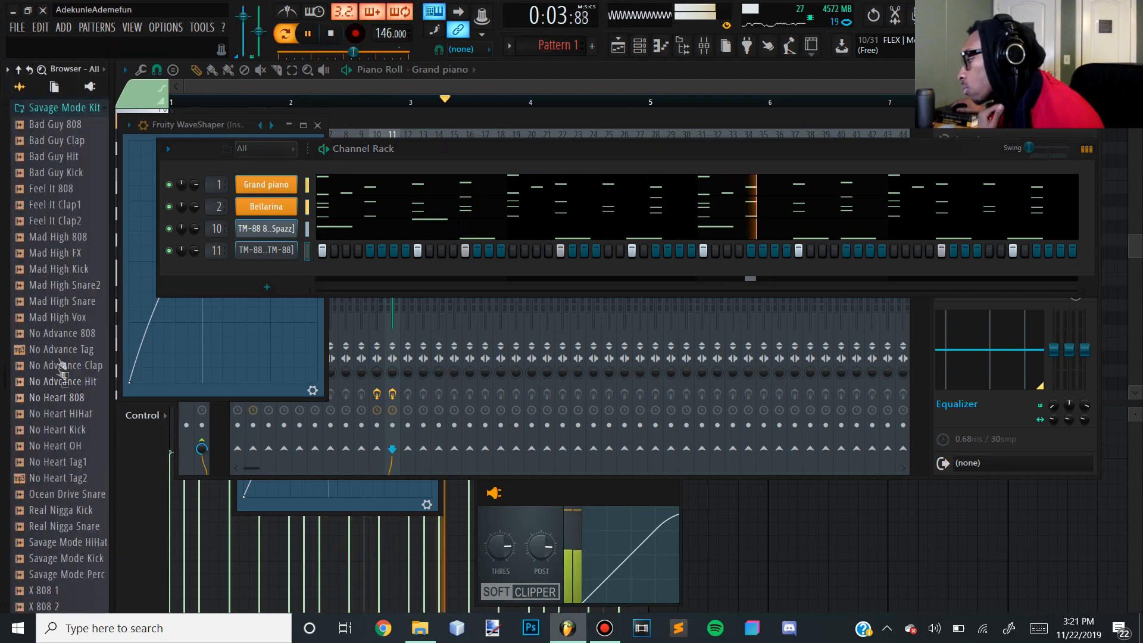
{"action": "right_click", "coordinate": [68, 160]}
{"action": "left_click", "coordinate": [101, 172]}
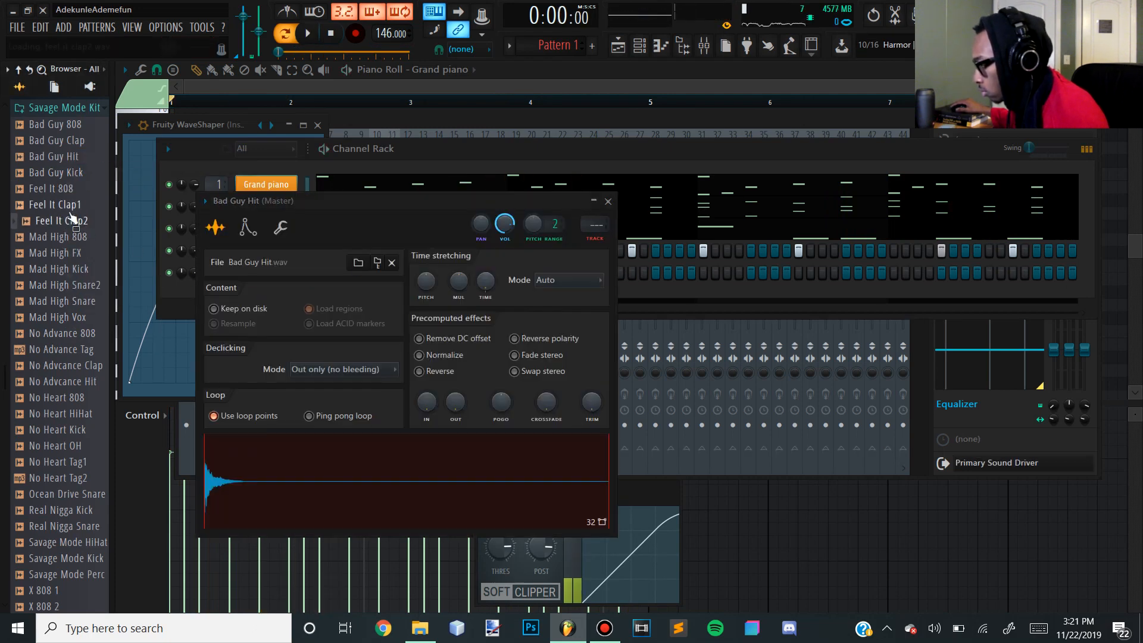
Fill every second step of the Bad Guy Hit channel and play the pattern.
{"action": "left_click", "coordinate": [415, 163]}
{"action": "right_click", "coordinate": [278, 275]}
{"action": "left_click", "coordinate": [369, 289]}
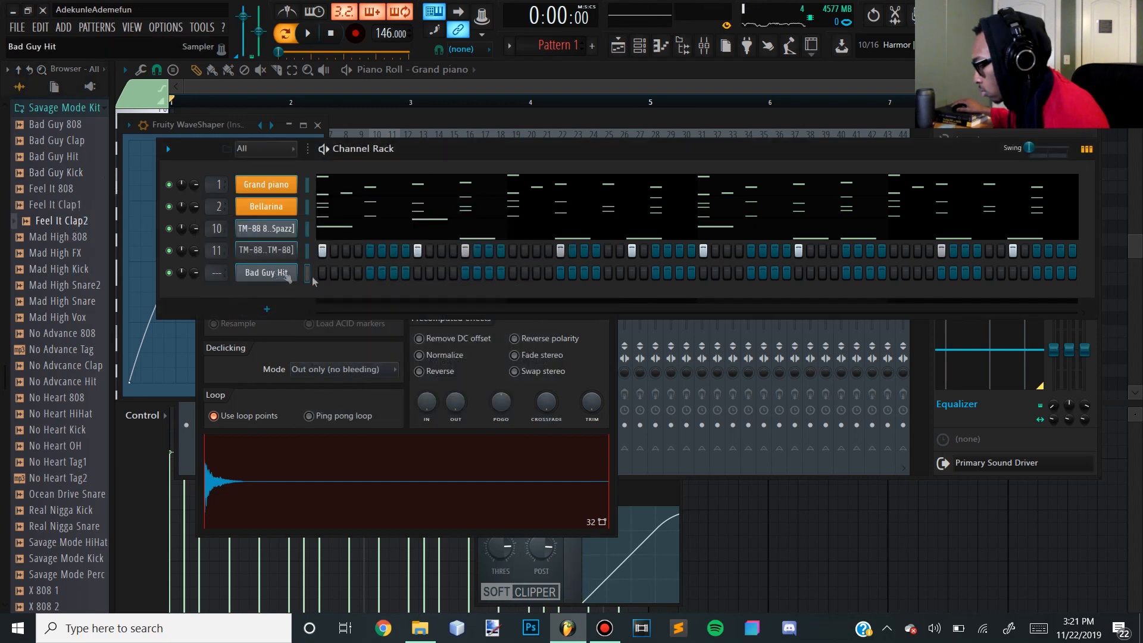
{"action": "right_click", "coordinate": [291, 282]}
{"action": "left_click", "coordinate": [469, 319]}
{"action": "key", "text": "space"}
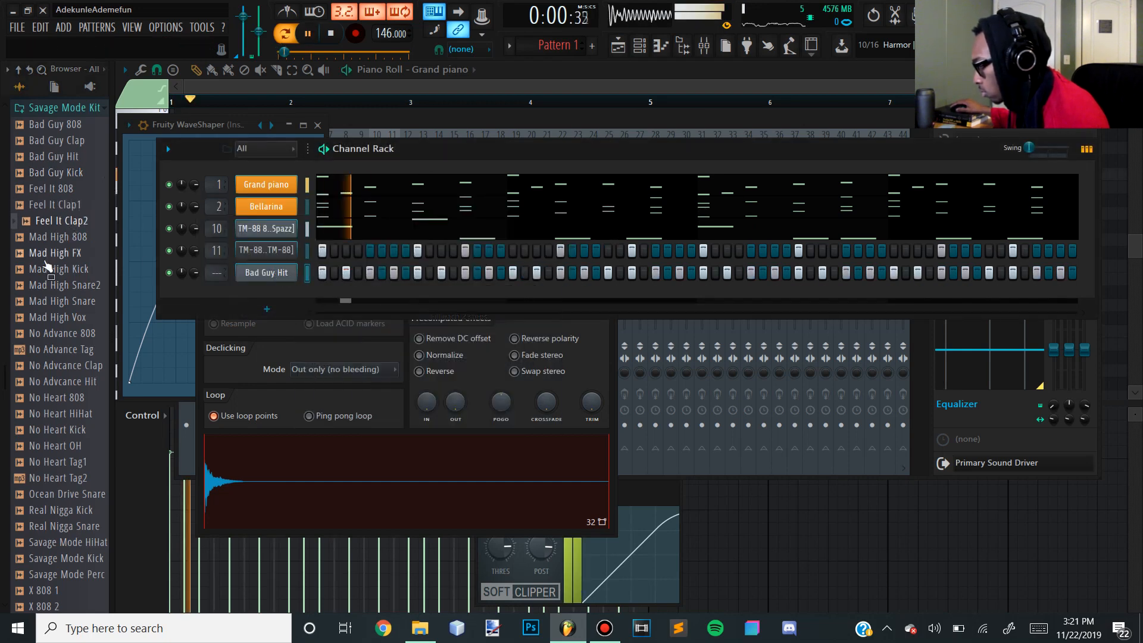
{"action": "key", "text": "space"}
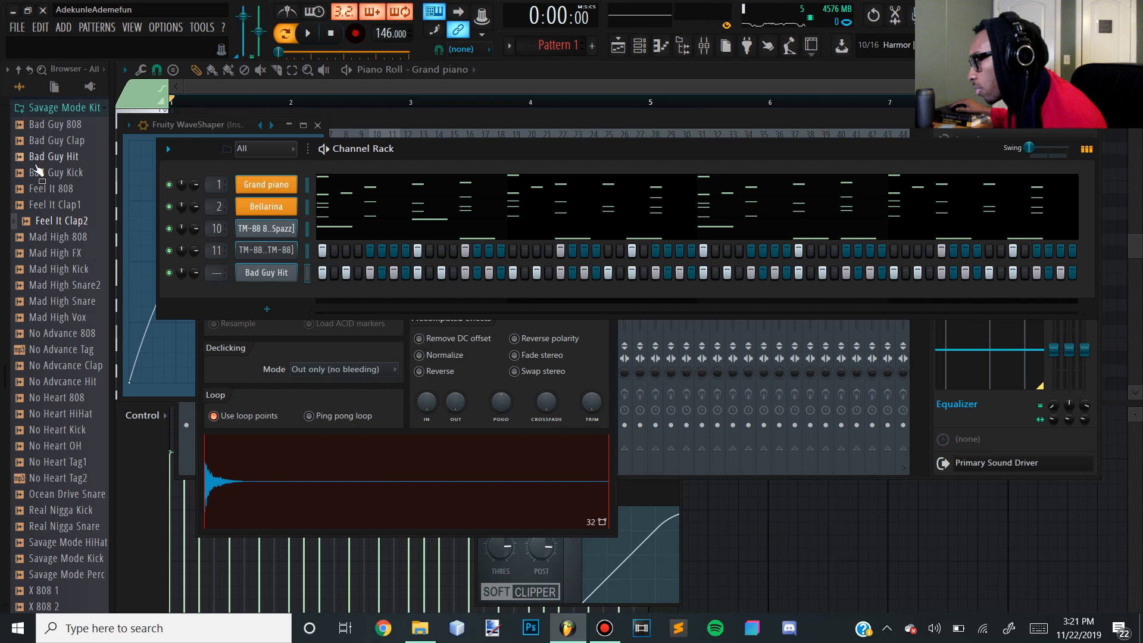
Add Bad Guy Clap as a new channel with hits at steps 9, 25, 41 and 57, and play the pattern.
{"action": "left_click", "coordinate": [45, 143]}
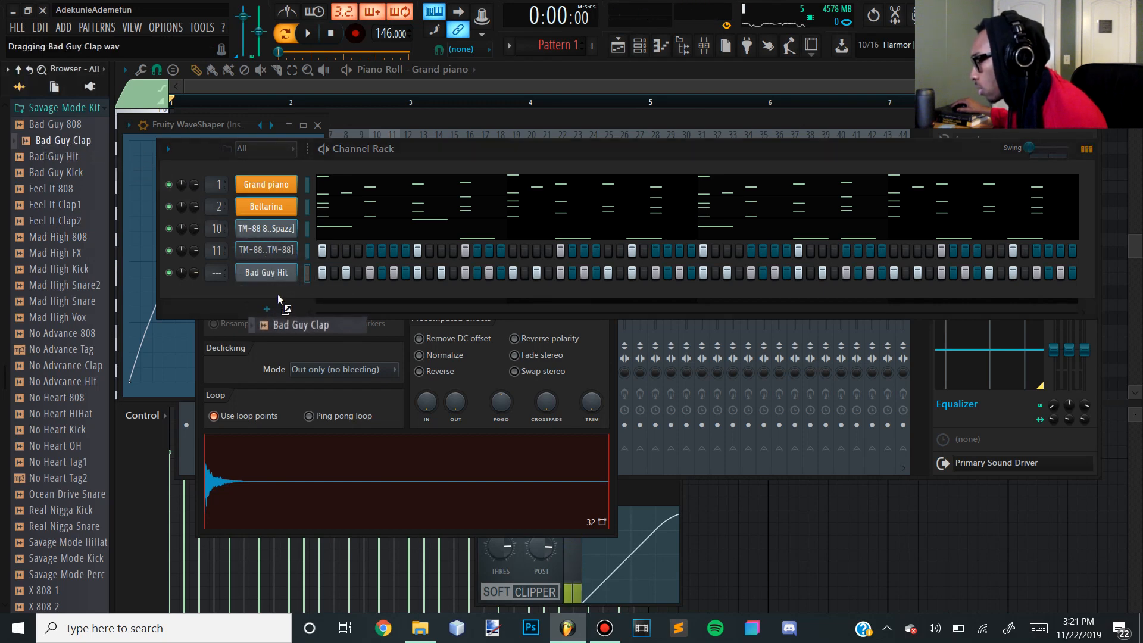
{"action": "left_click_drag", "start_coordinate": [277, 297], "coordinate": [337, 302]}
{"action": "left_click", "coordinate": [417, 294]}
{"action": "key", "text": "space"}
{"action": "left_click", "coordinate": [608, 294]}
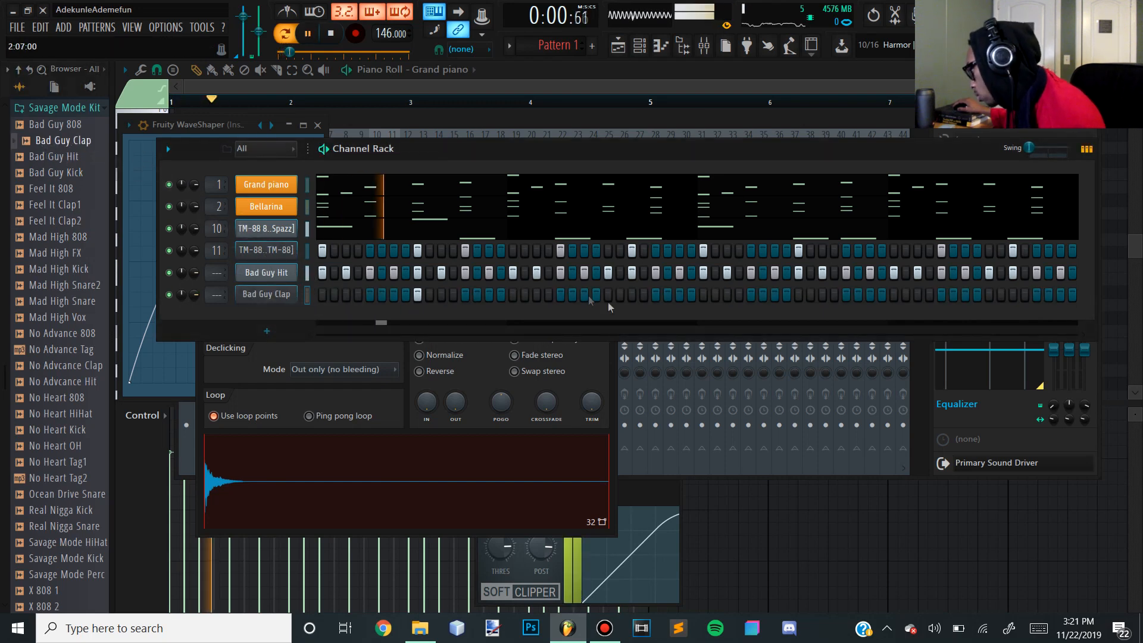
{"action": "left_click", "coordinate": [798, 294]}
{"action": "left_click", "coordinate": [989, 294]}
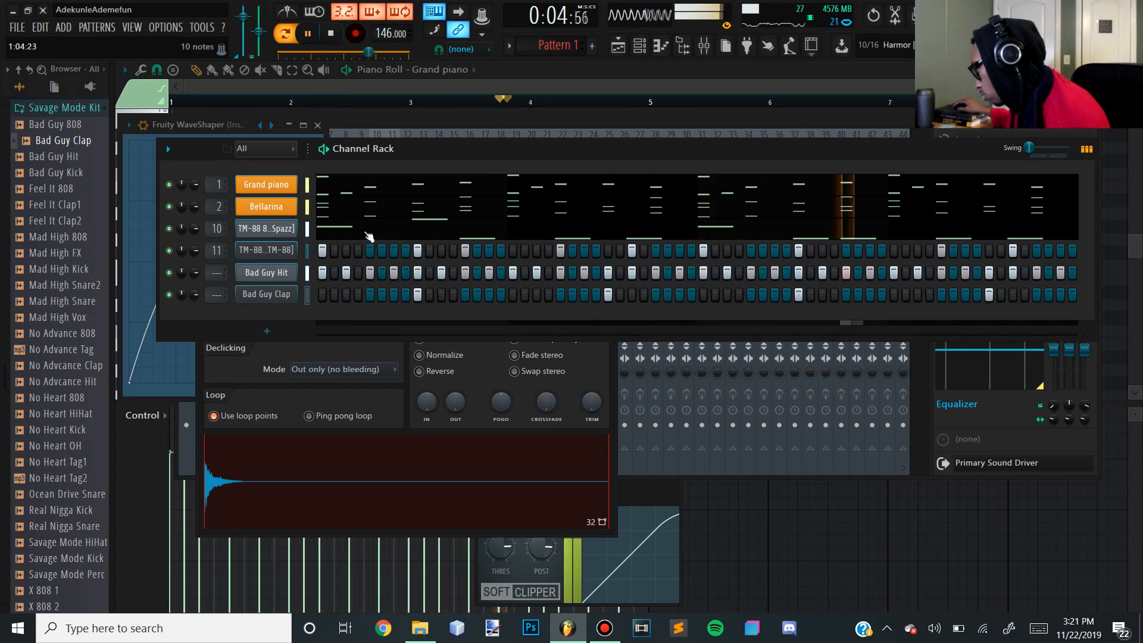
{"action": "key", "text": "space"}
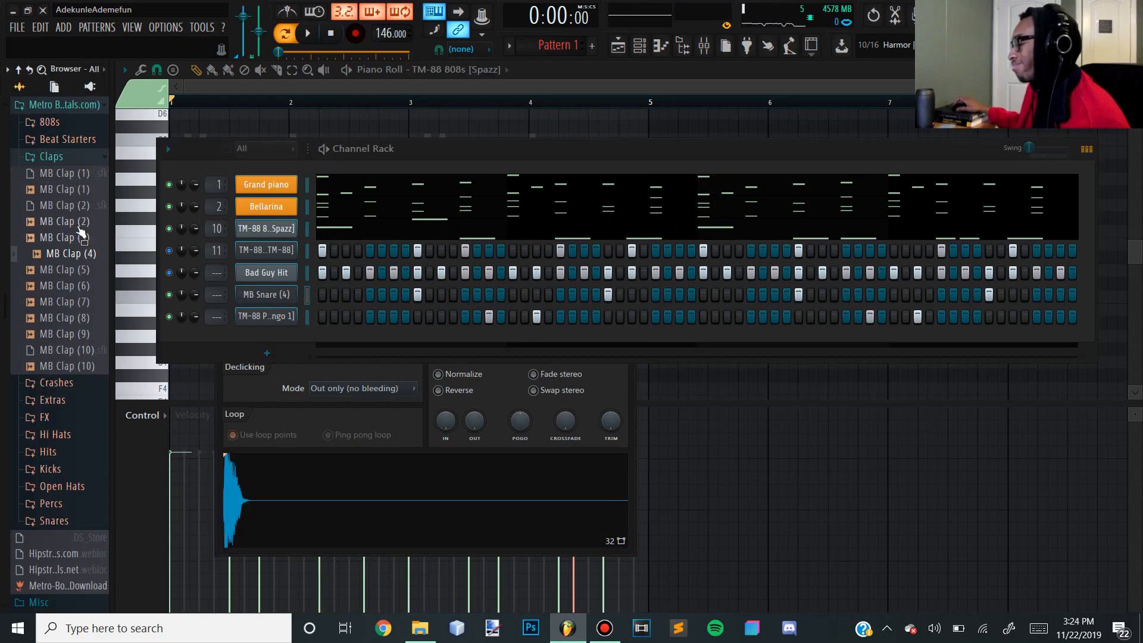
Open the Best Pi'erre Bourne Drum Kit 2019 sample folder.
{"action": "scroll", "coordinate": [81, 233], "scroll_direction": "up", "scroll_amount": 10}
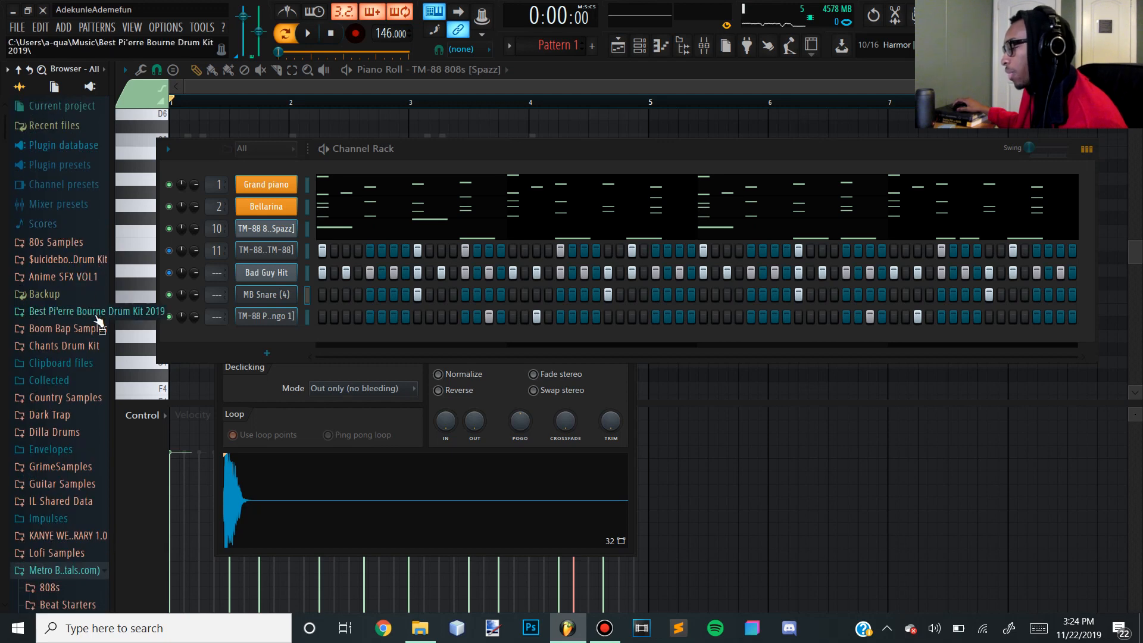
{"action": "left_click", "coordinate": [83, 312]}
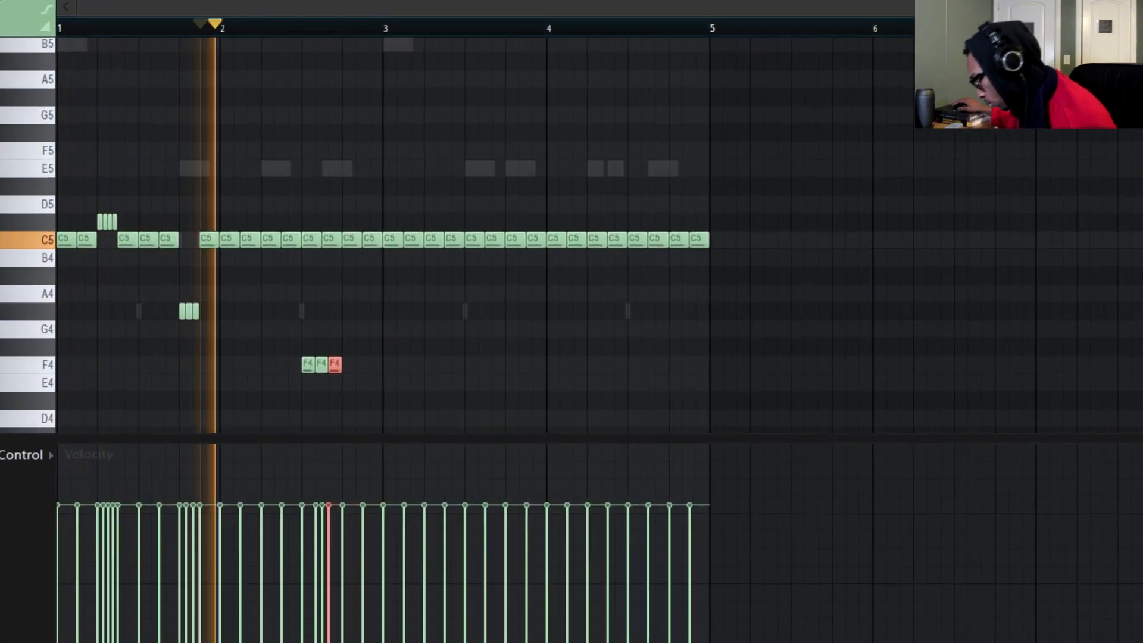
Edit the Bad Guy Hit notes in the Piano roll and chop a selected note into a faster roll.
{"action": "left_click", "coordinate": [293, 312]}
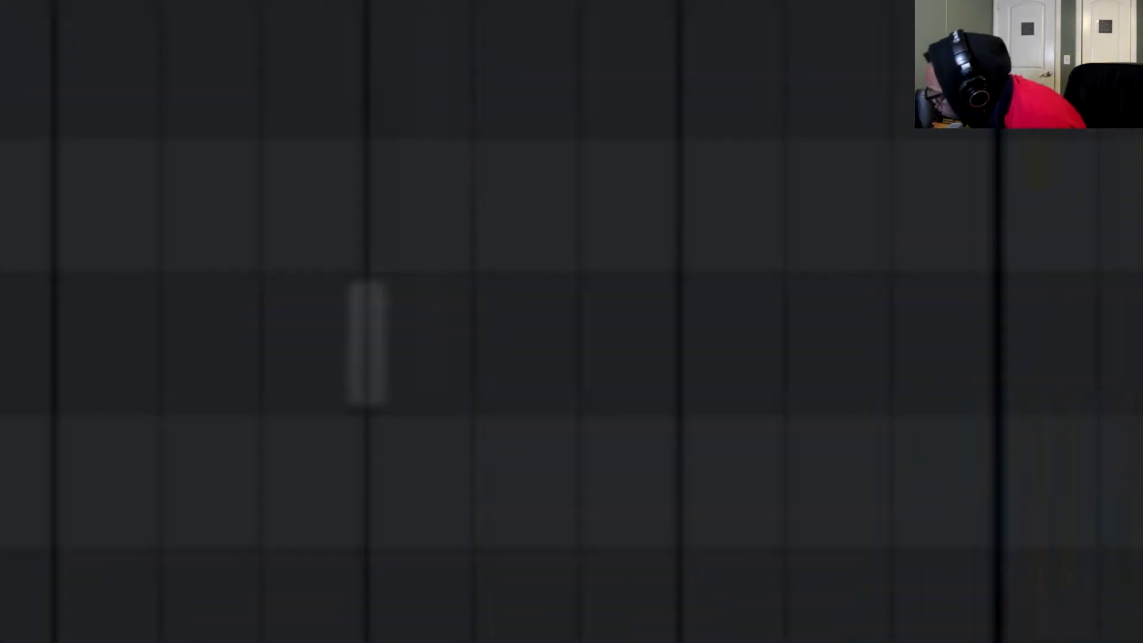
{"action": "right_click", "coordinate": [435, 188]}
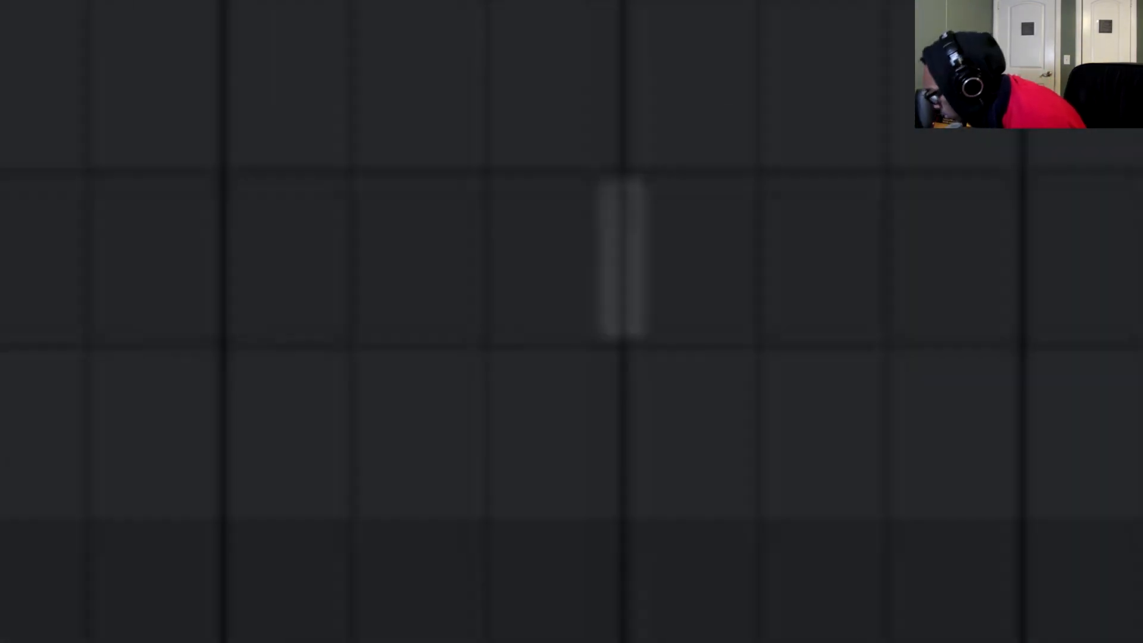
{"action": "left_click", "coordinate": [398, 189], "text": "ctrl"}
{"action": "key", "text": "ctrl+u"}
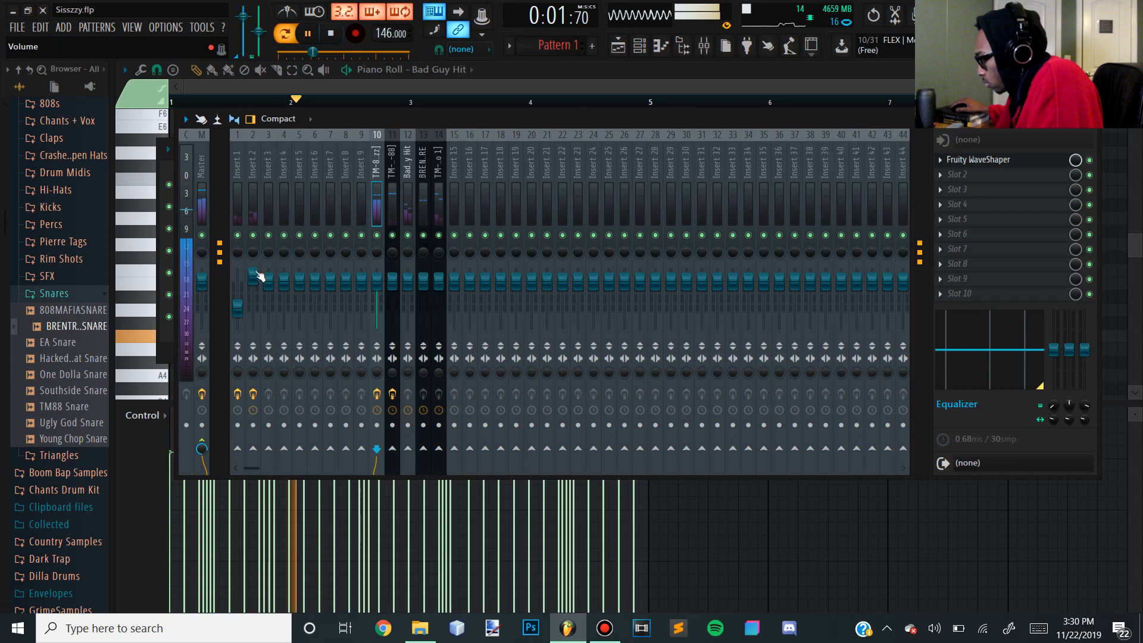
Mute Insert 2 in the mixer during playback and bring up the Channel rack.
{"action": "left_click", "coordinate": [253, 236]}
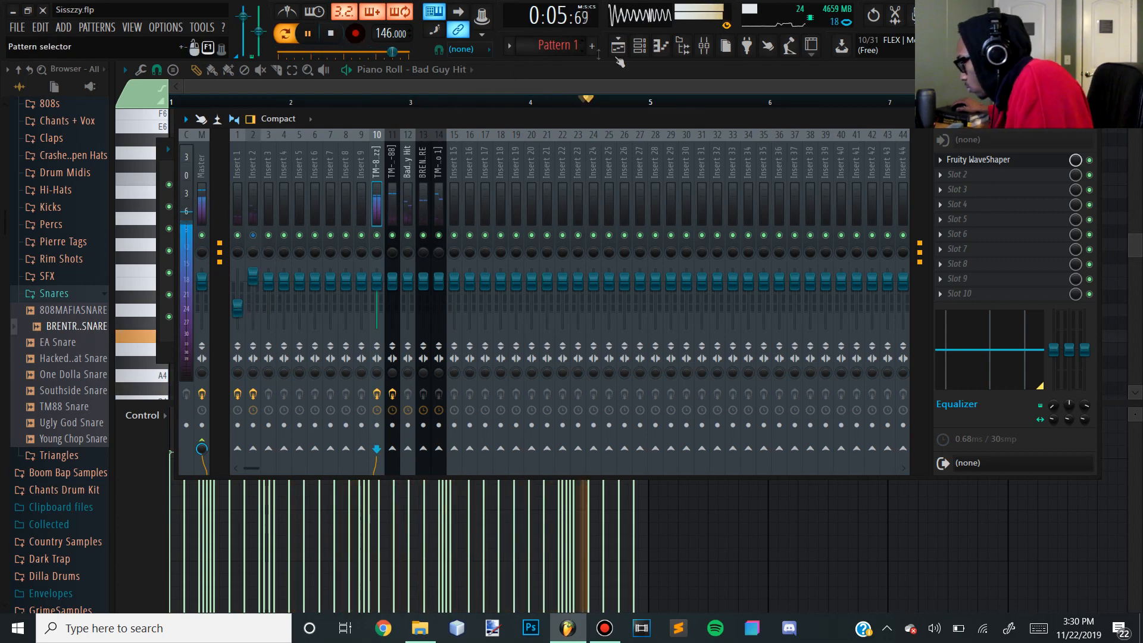
{"action": "key", "text": "F6"}
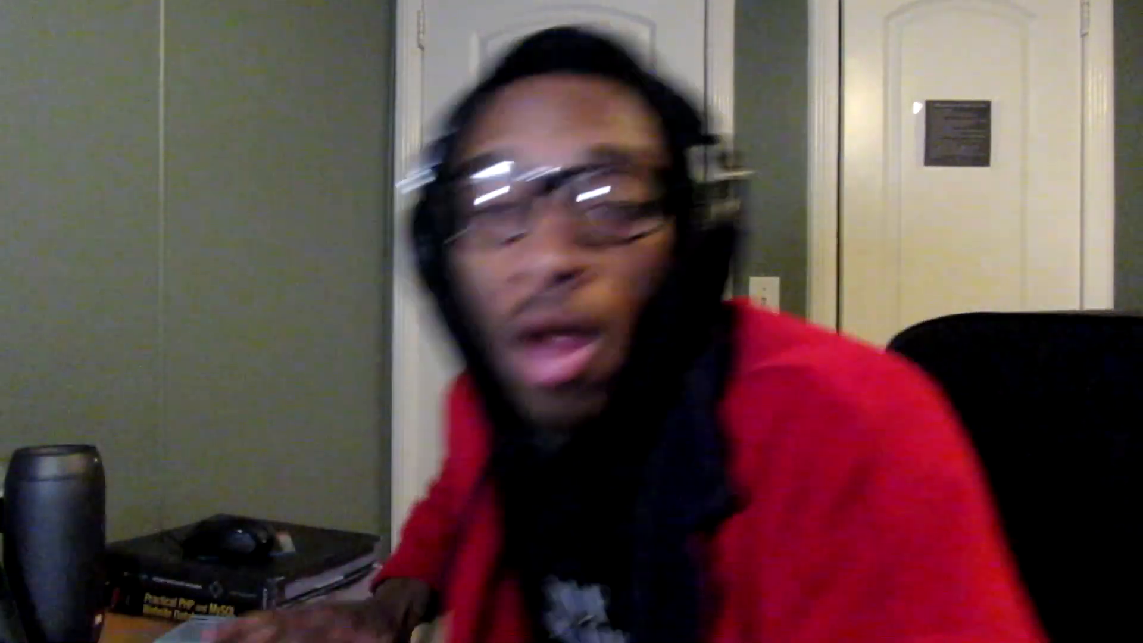